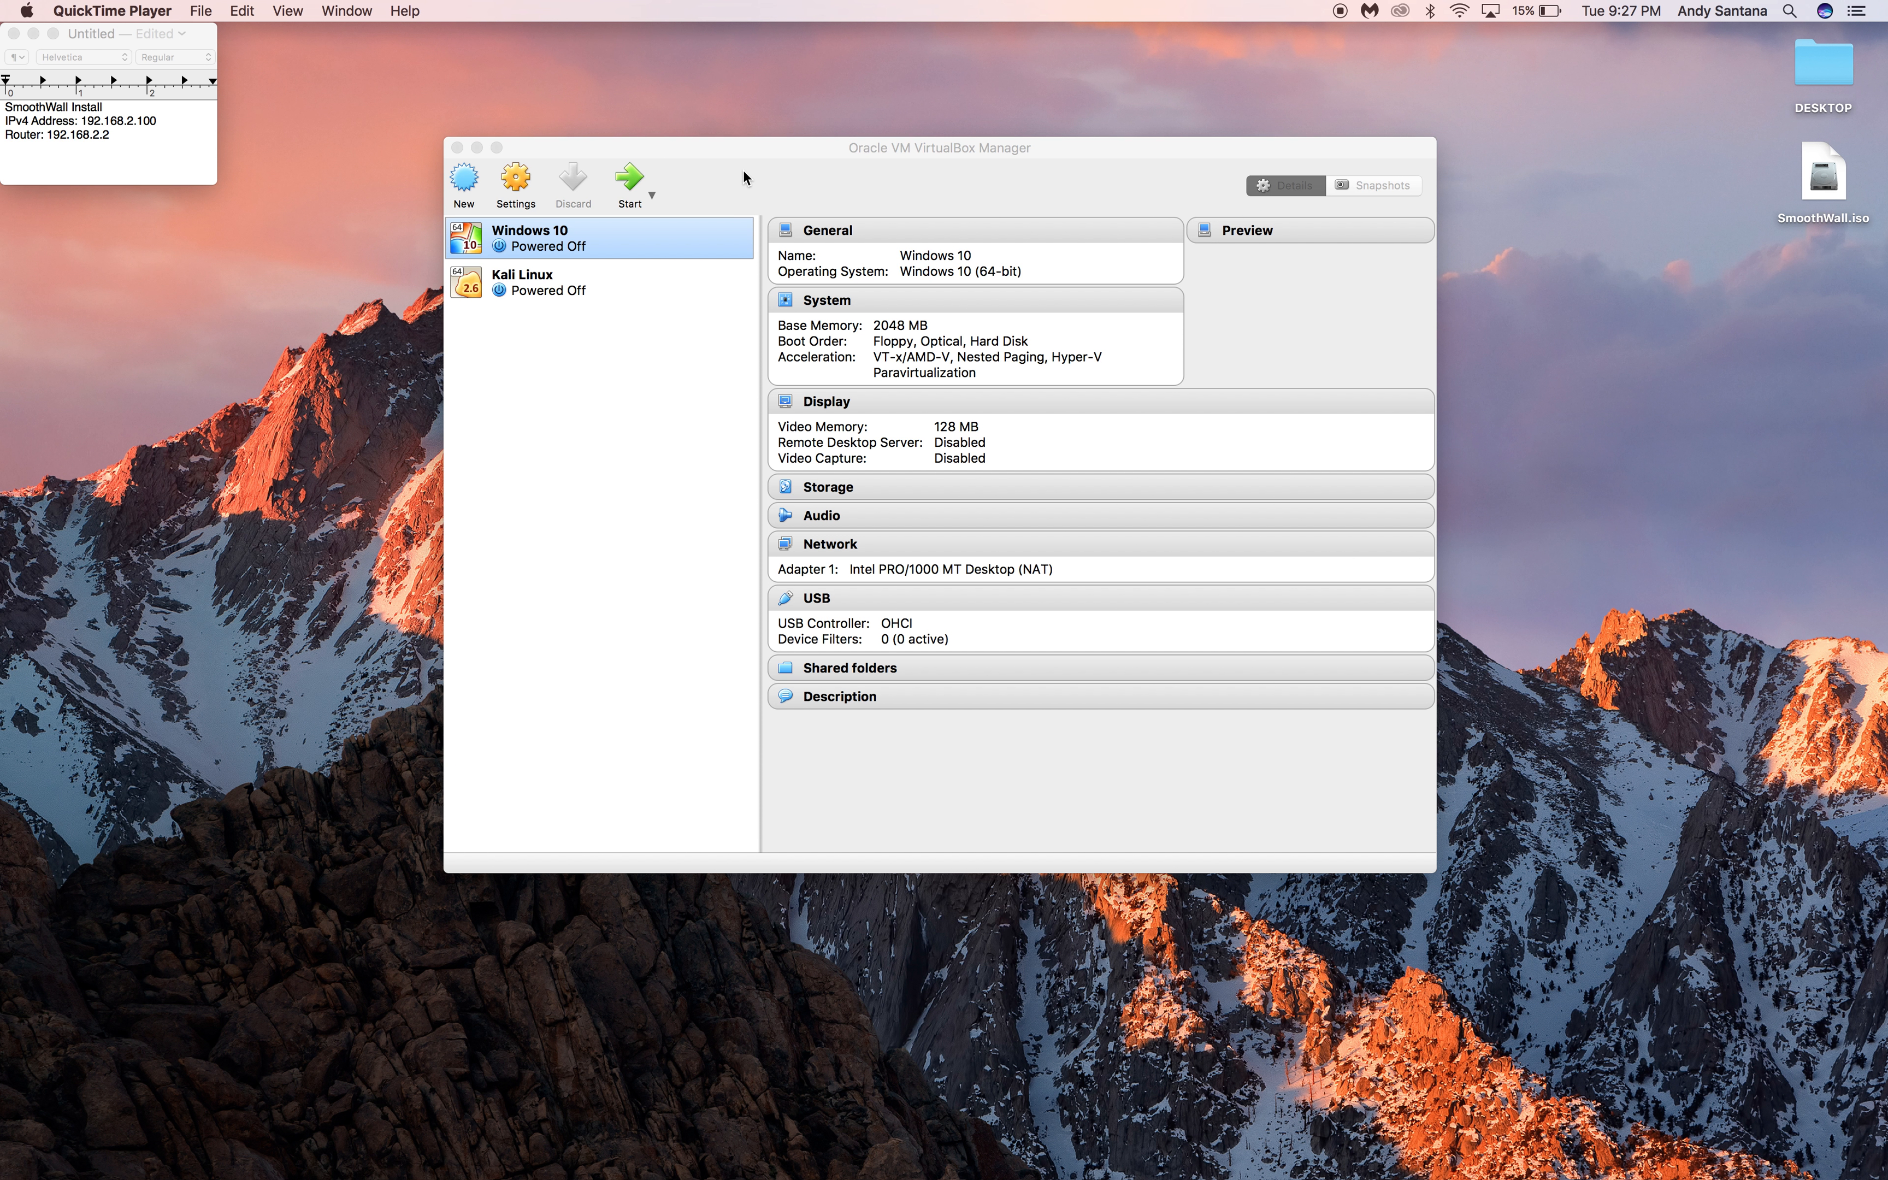
Begin a new Linux 2.6 / 3.x / 4.x (64-bit) virtual machine named Linux SmoothWall, keeping the default memory size.
left_click_drag(743, 153, 742, 130)
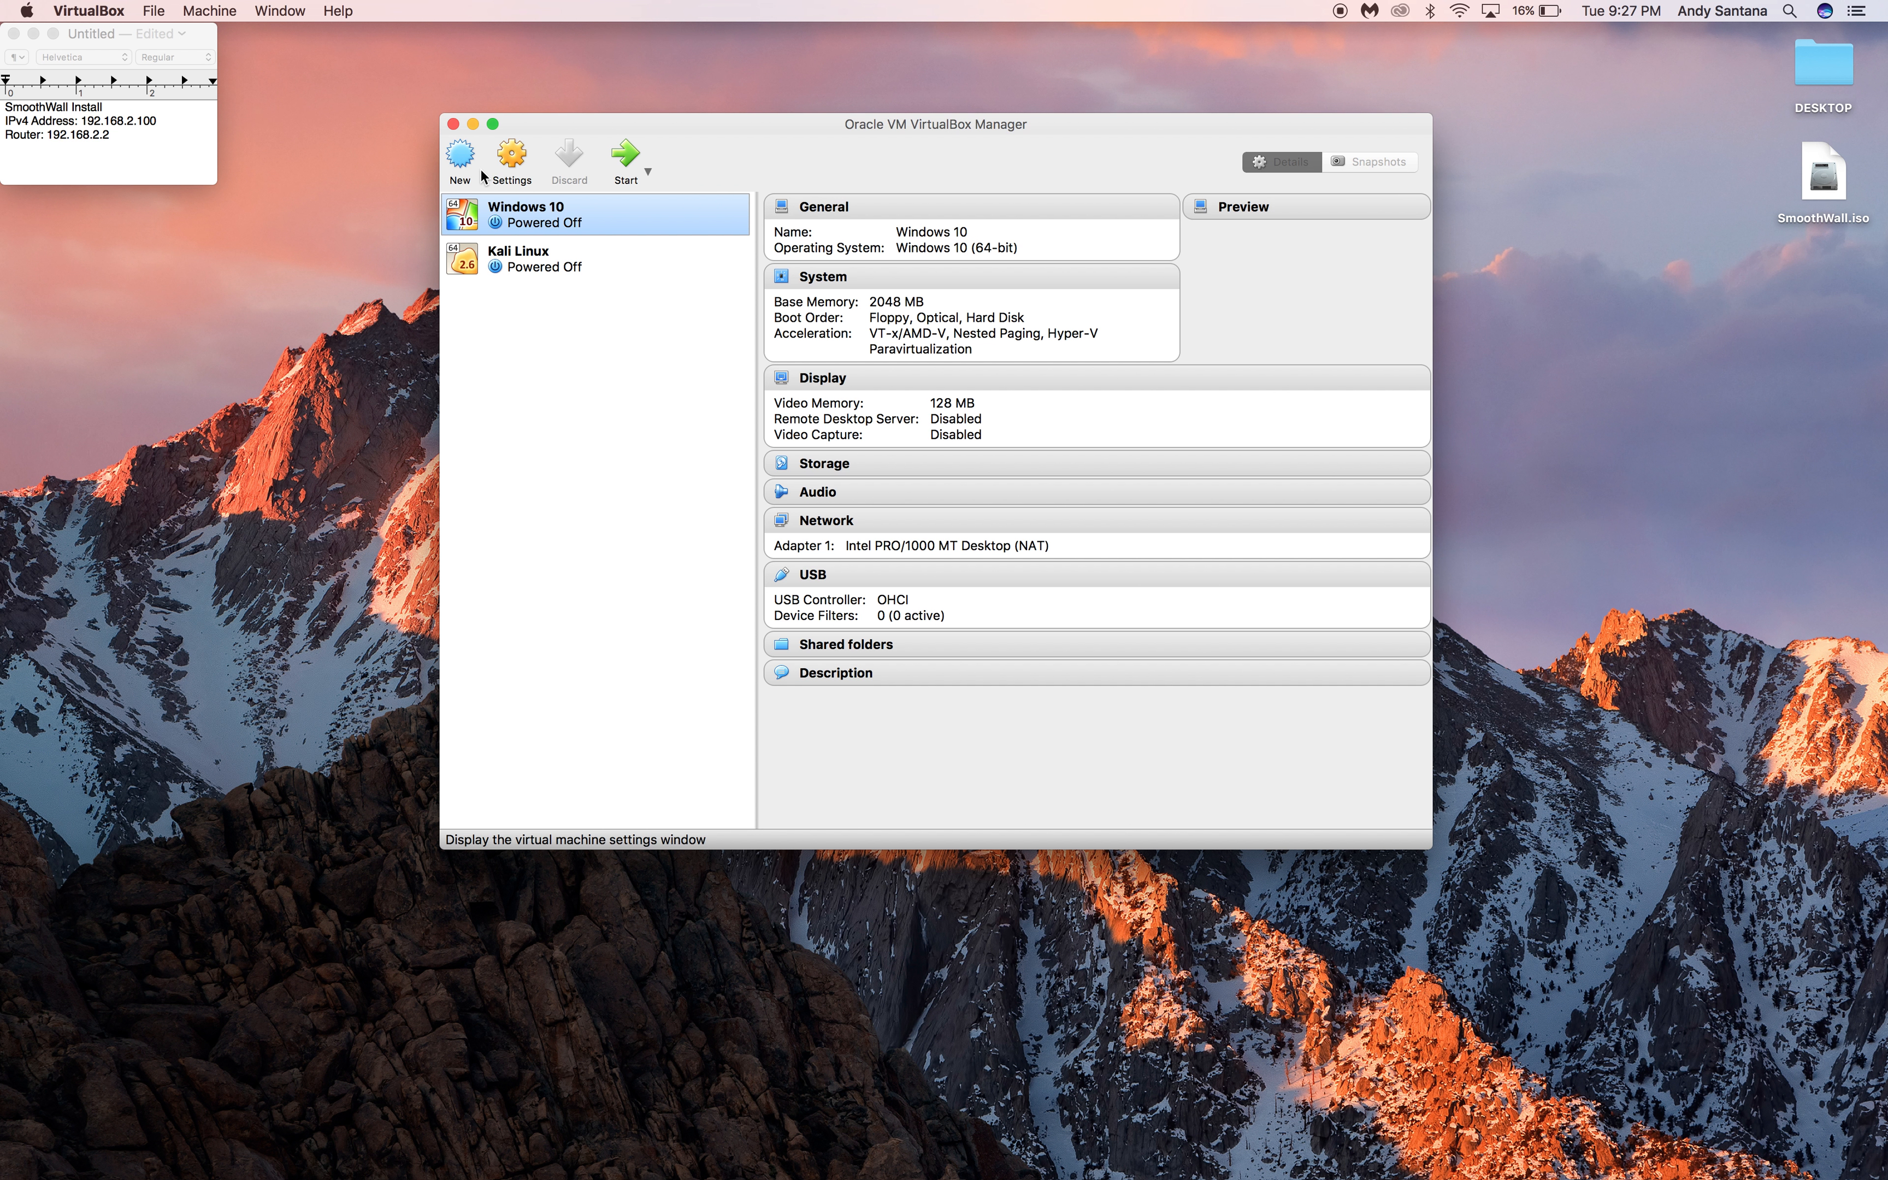
left_click(458, 156)
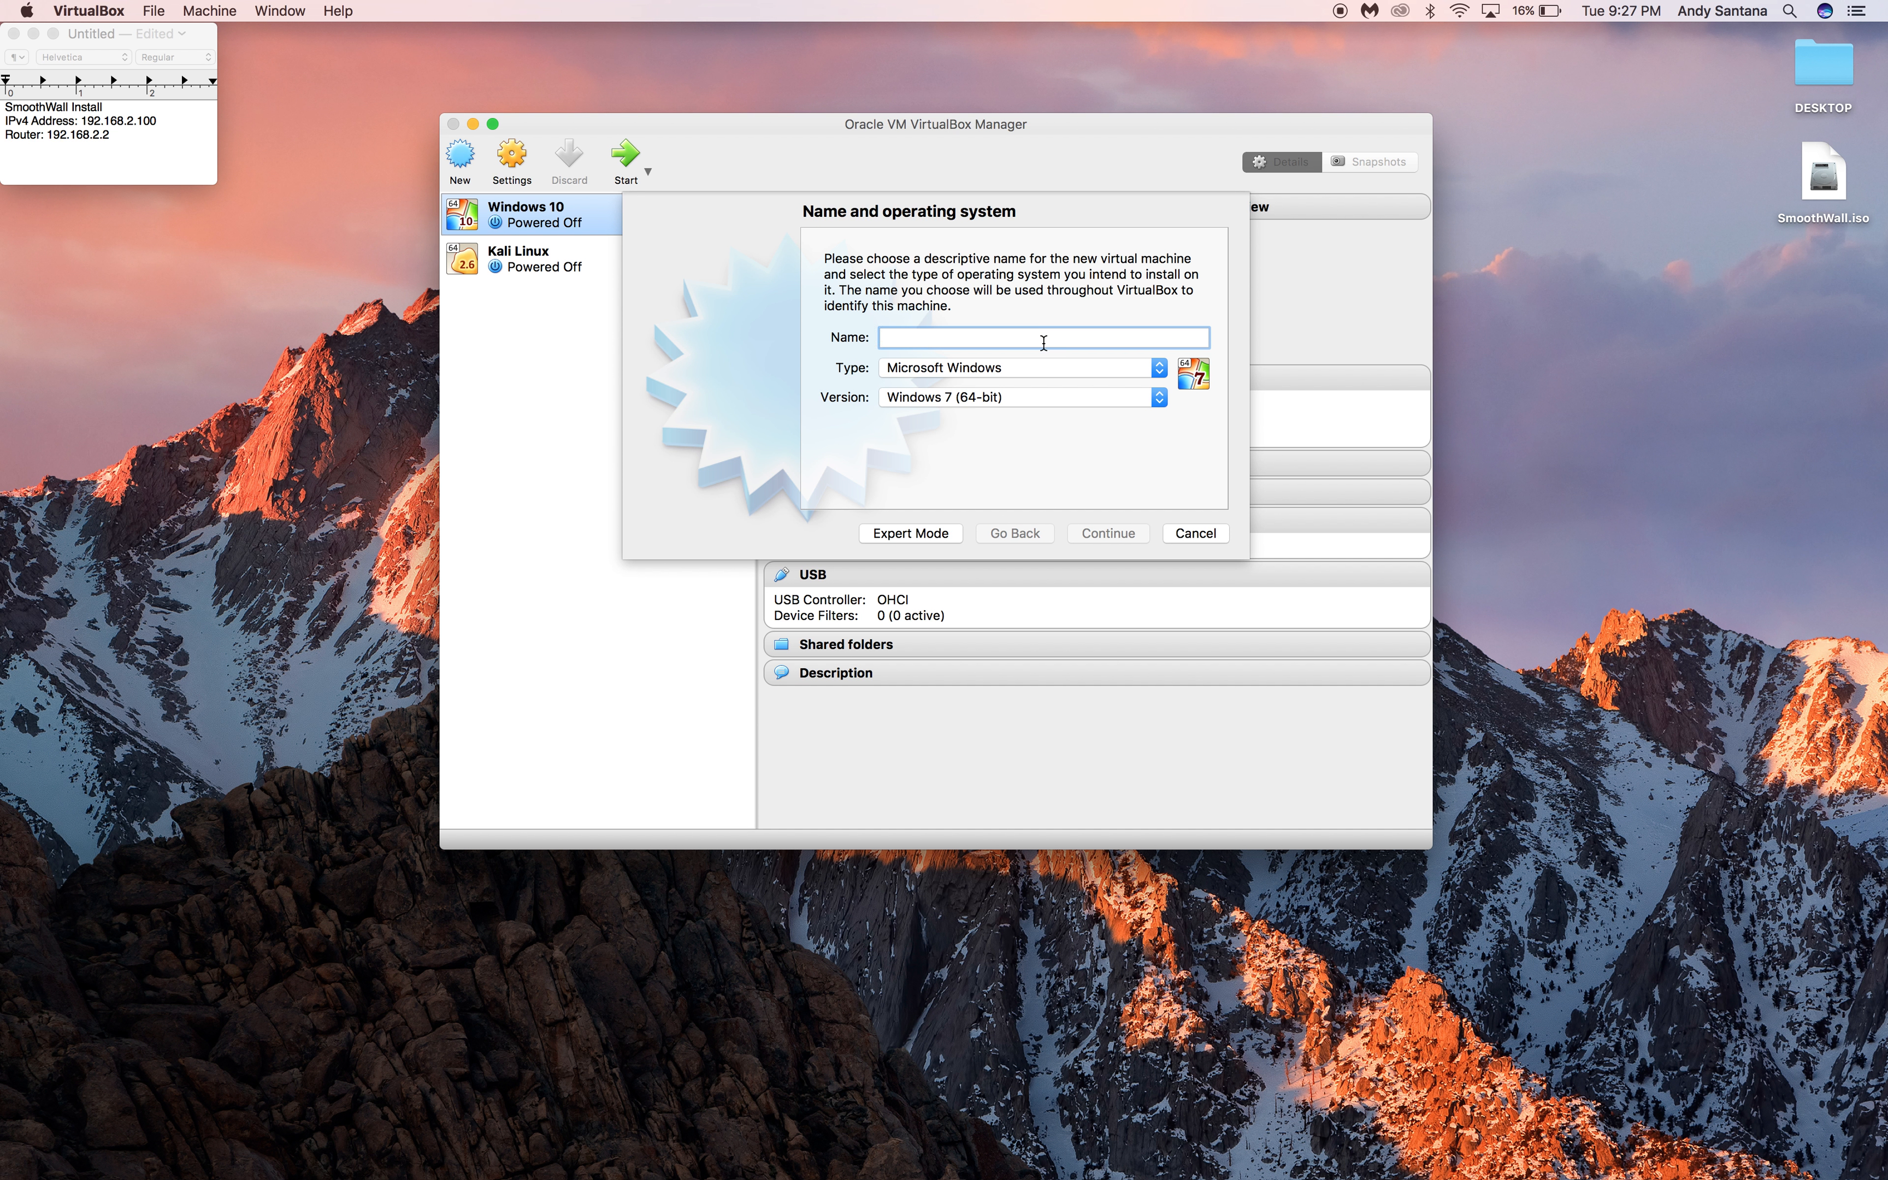
type("Lin")
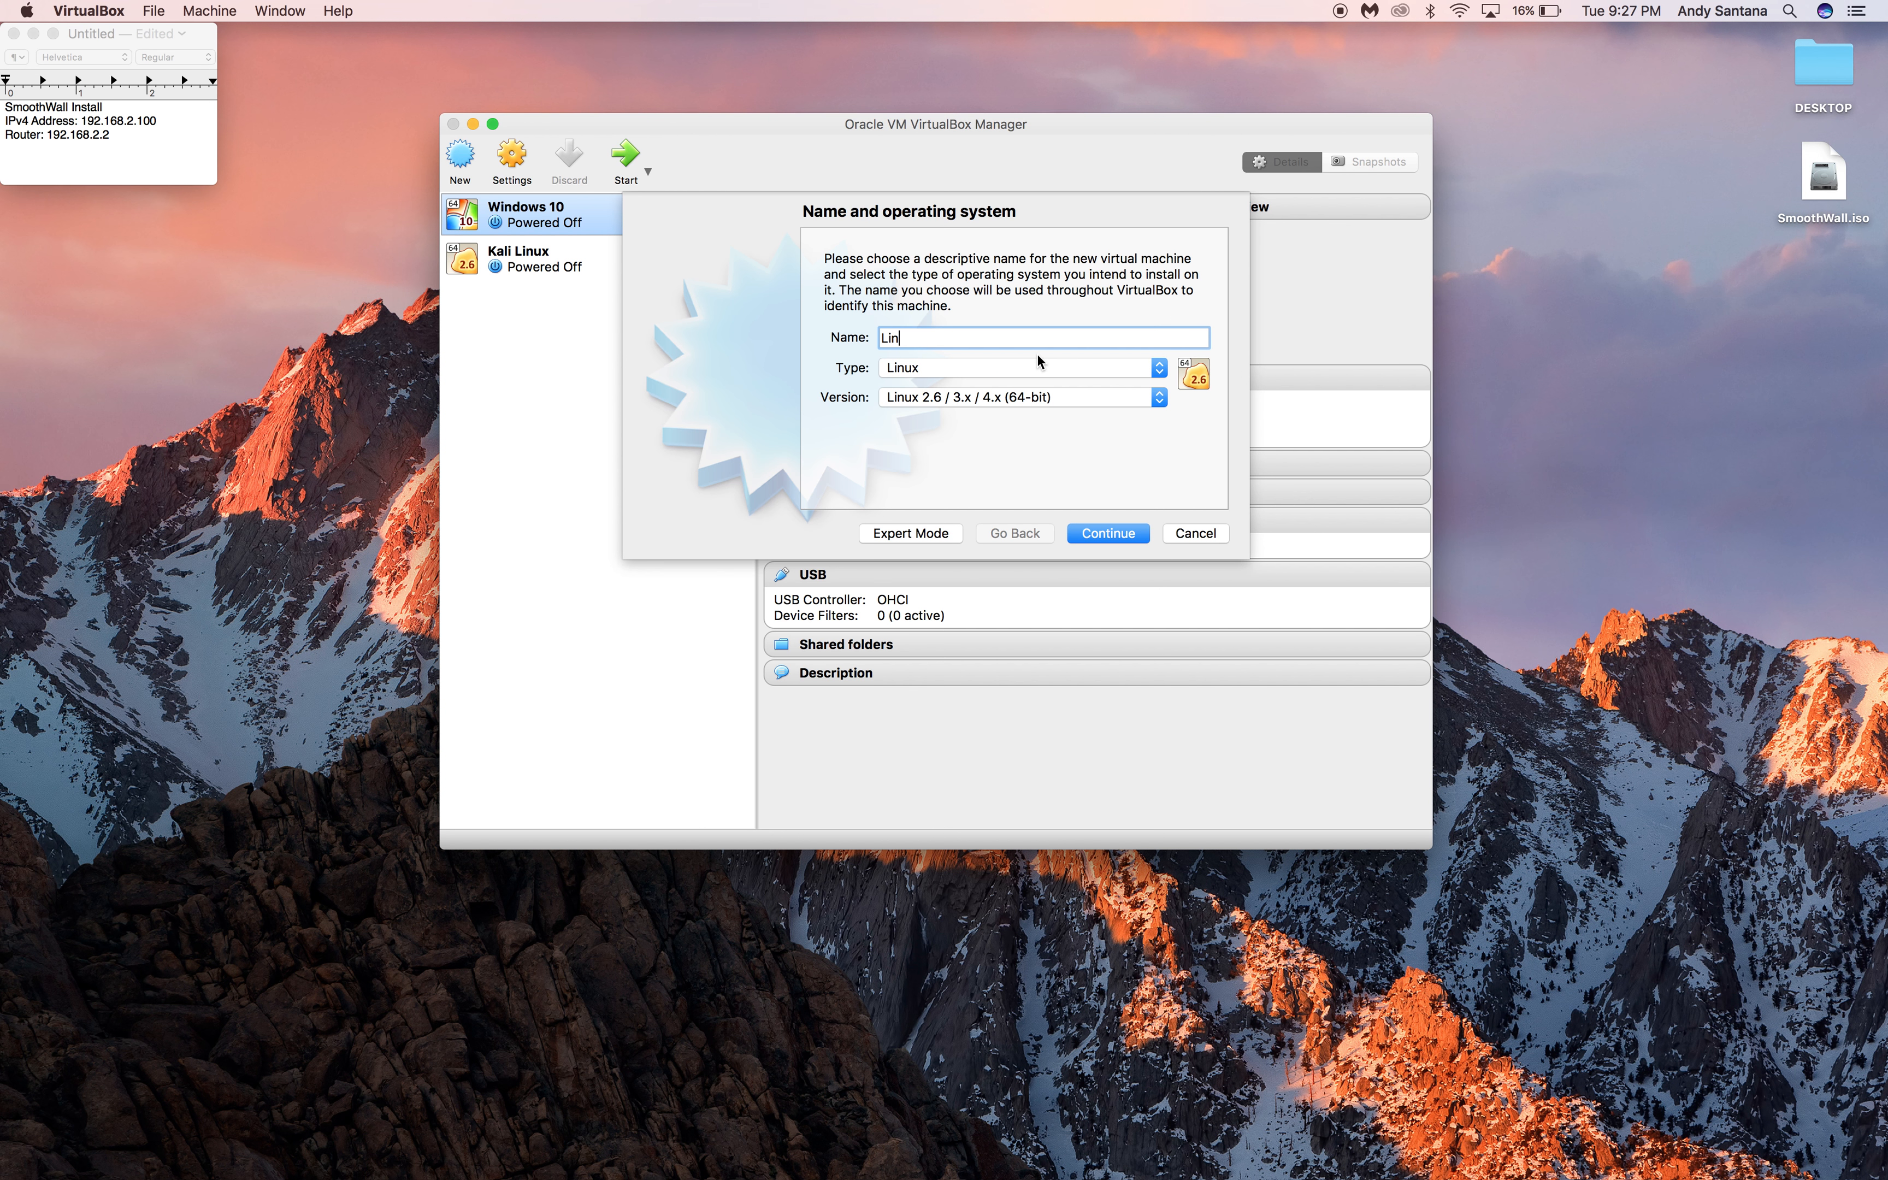
type("ux SmoothWall")
left_click(1097, 542)
left_click(1097, 540)
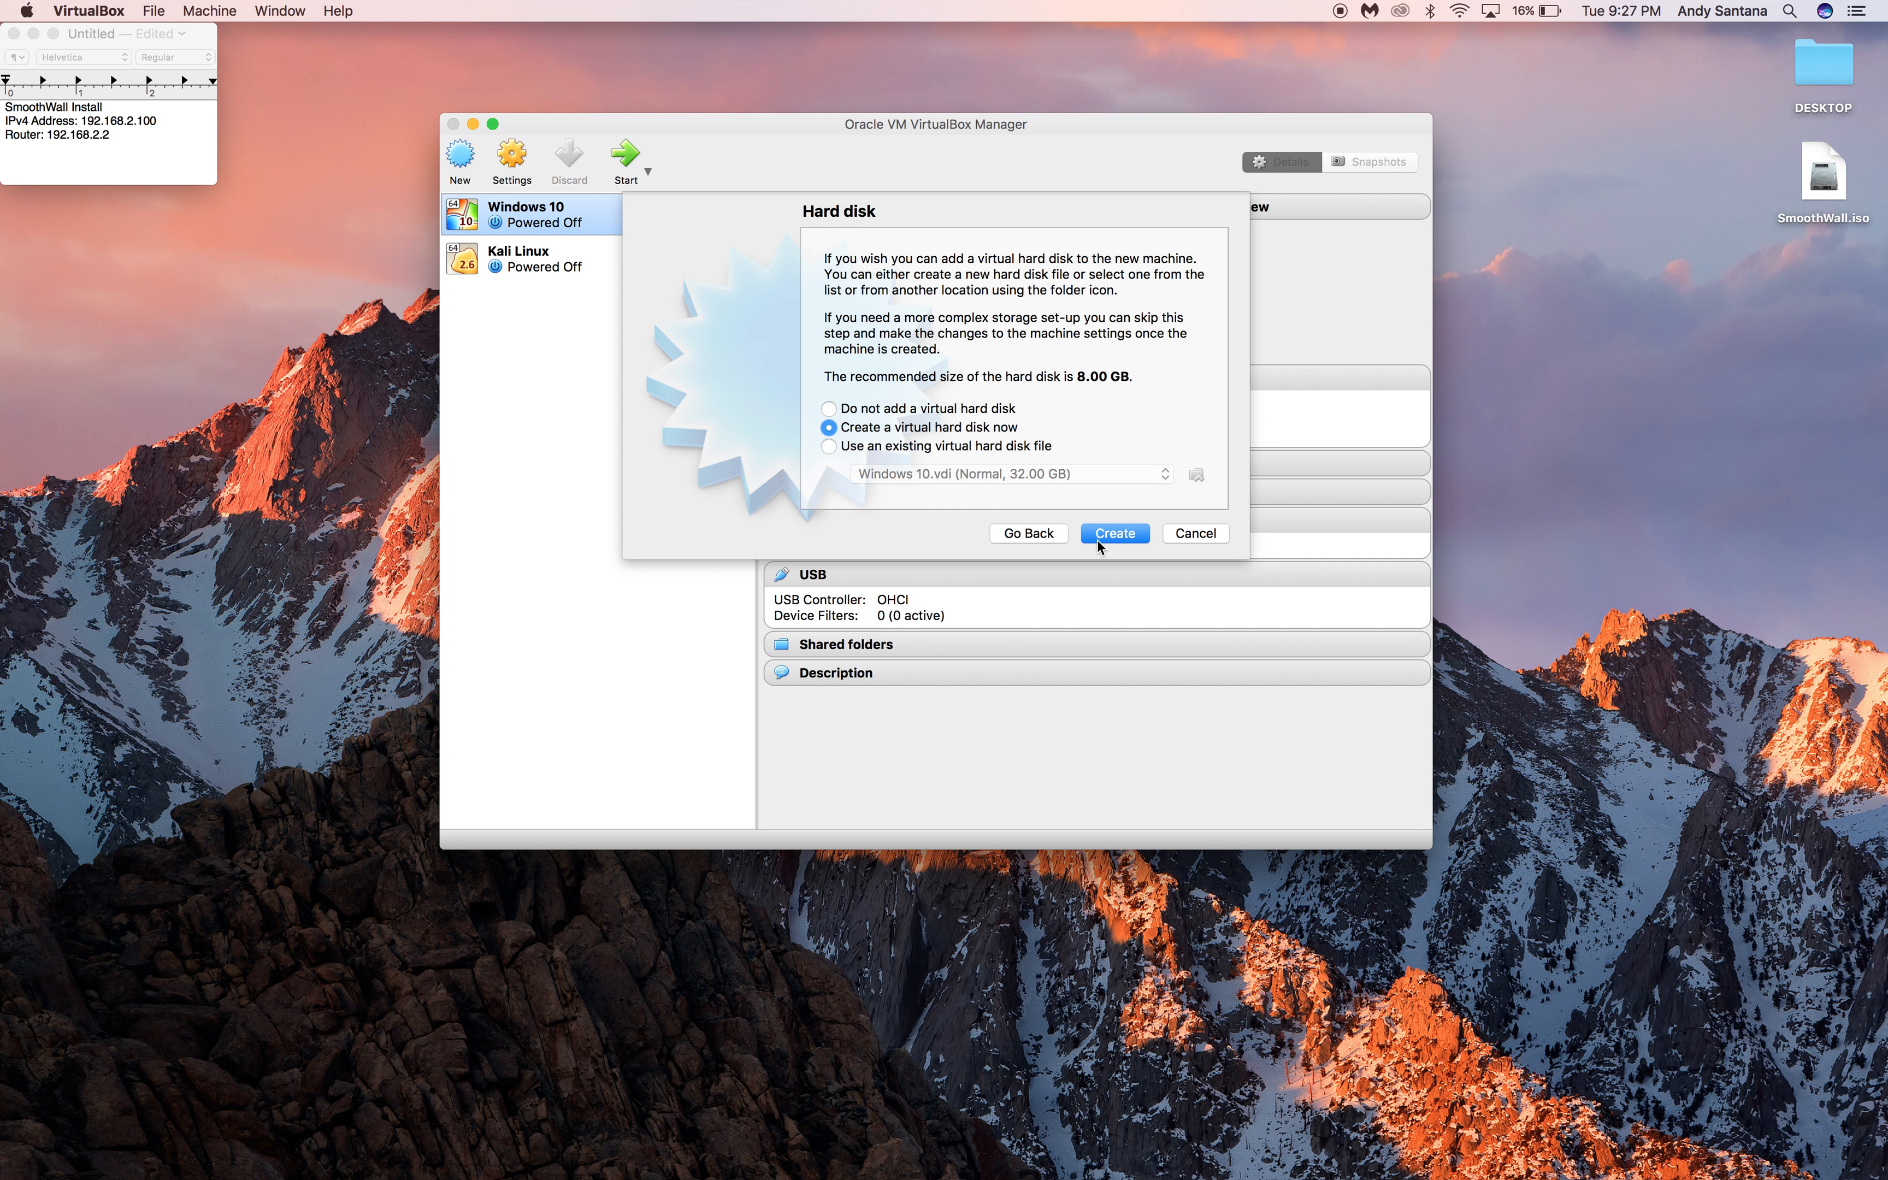
Create a dynamically allocated 8.00 GB VDI hard disk named Linux SmoothWall for the new machine.
left_click(1097, 540)
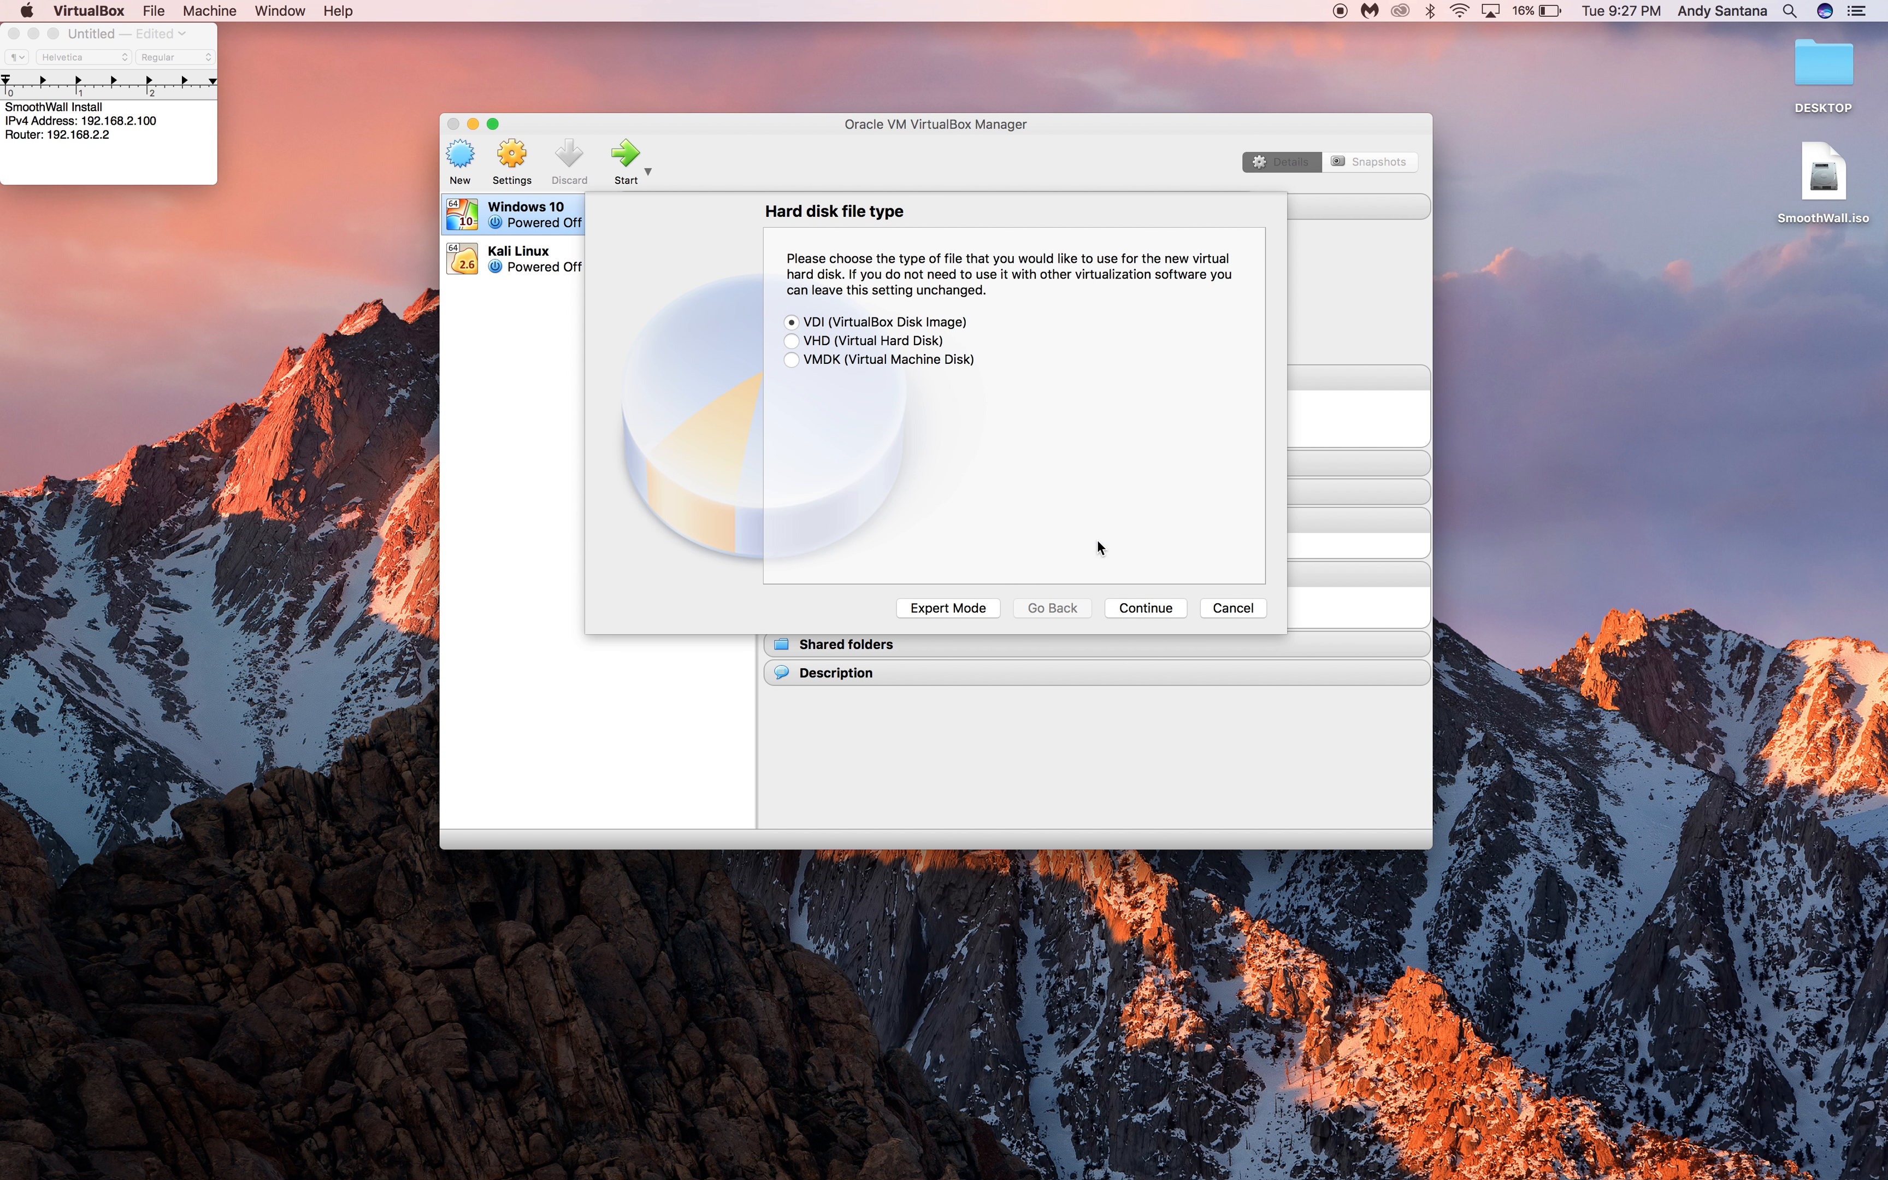
left_click(1132, 610)
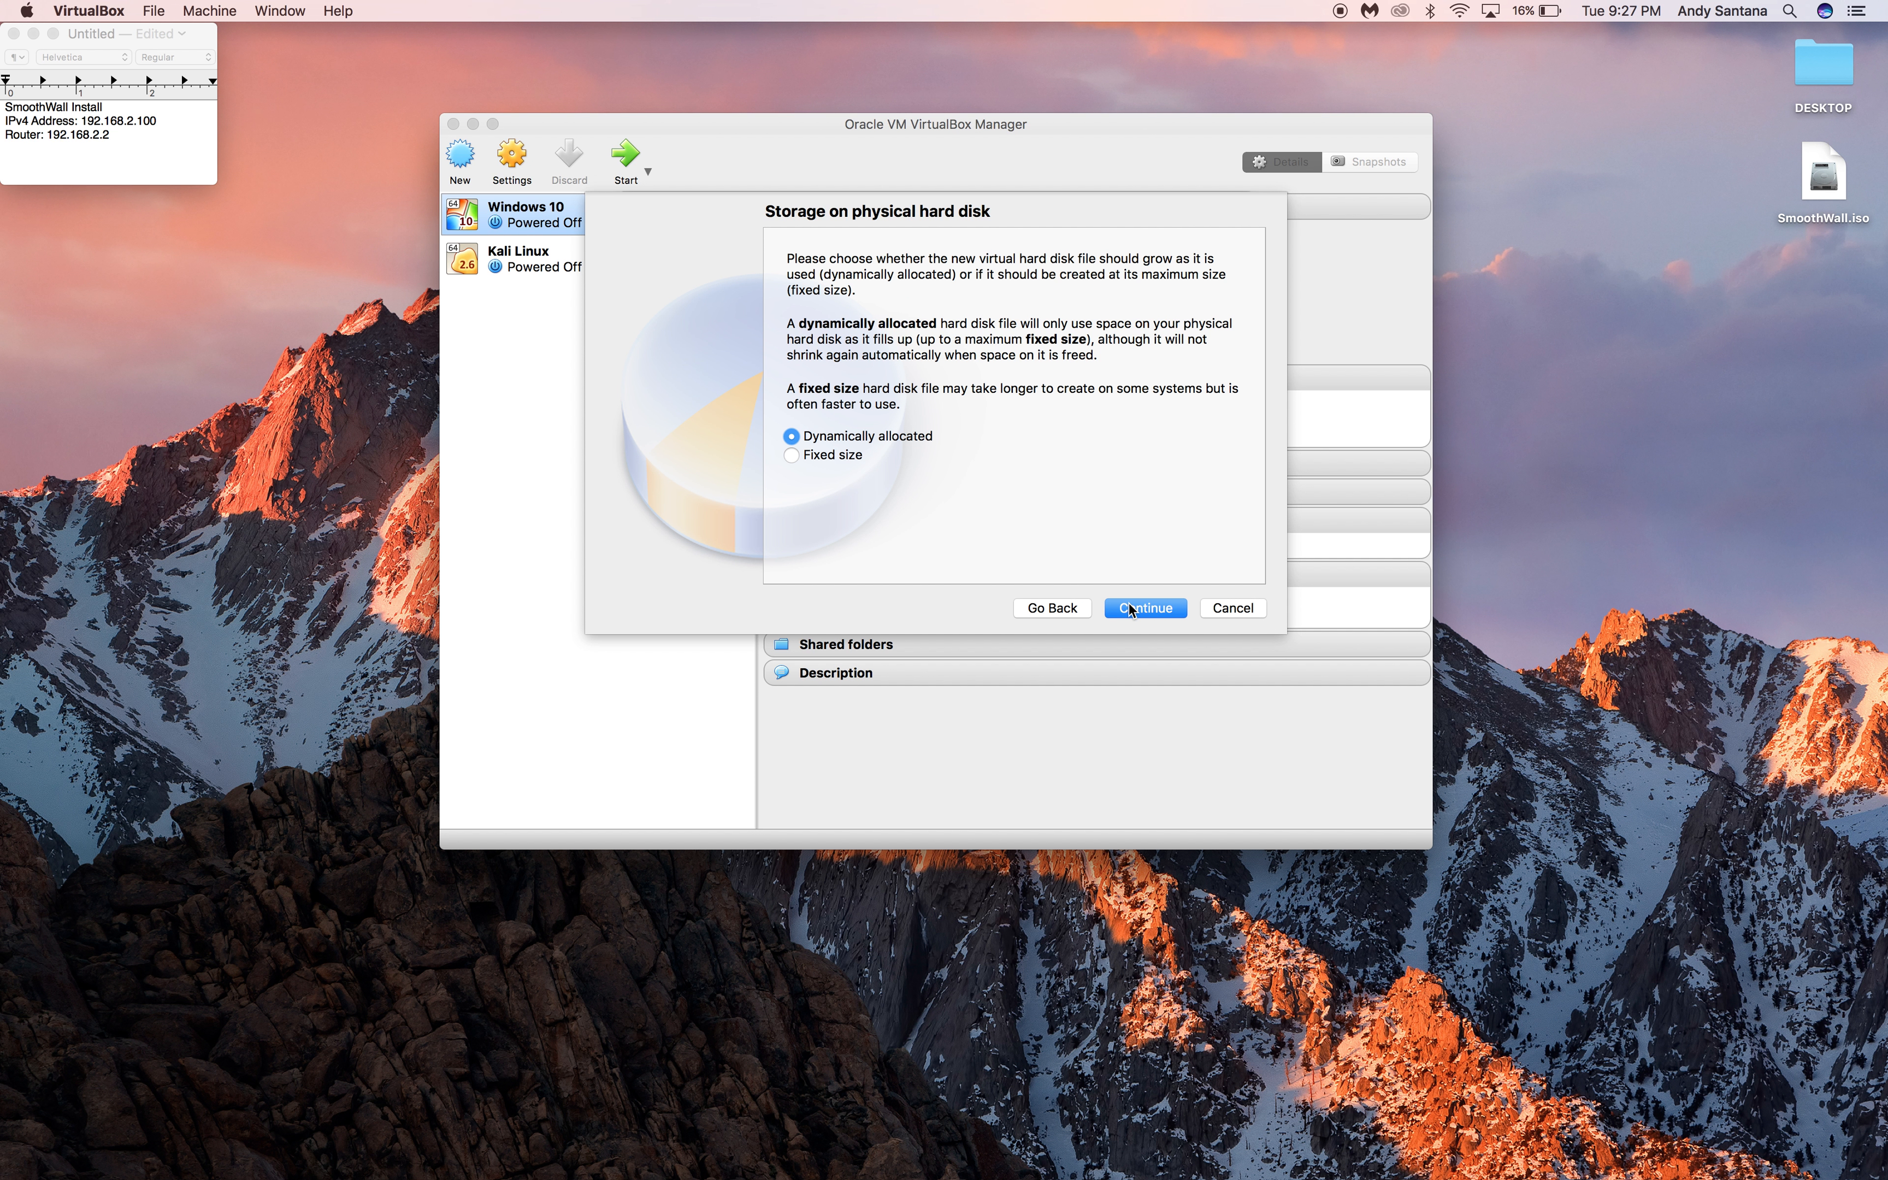
left_click(1132, 610)
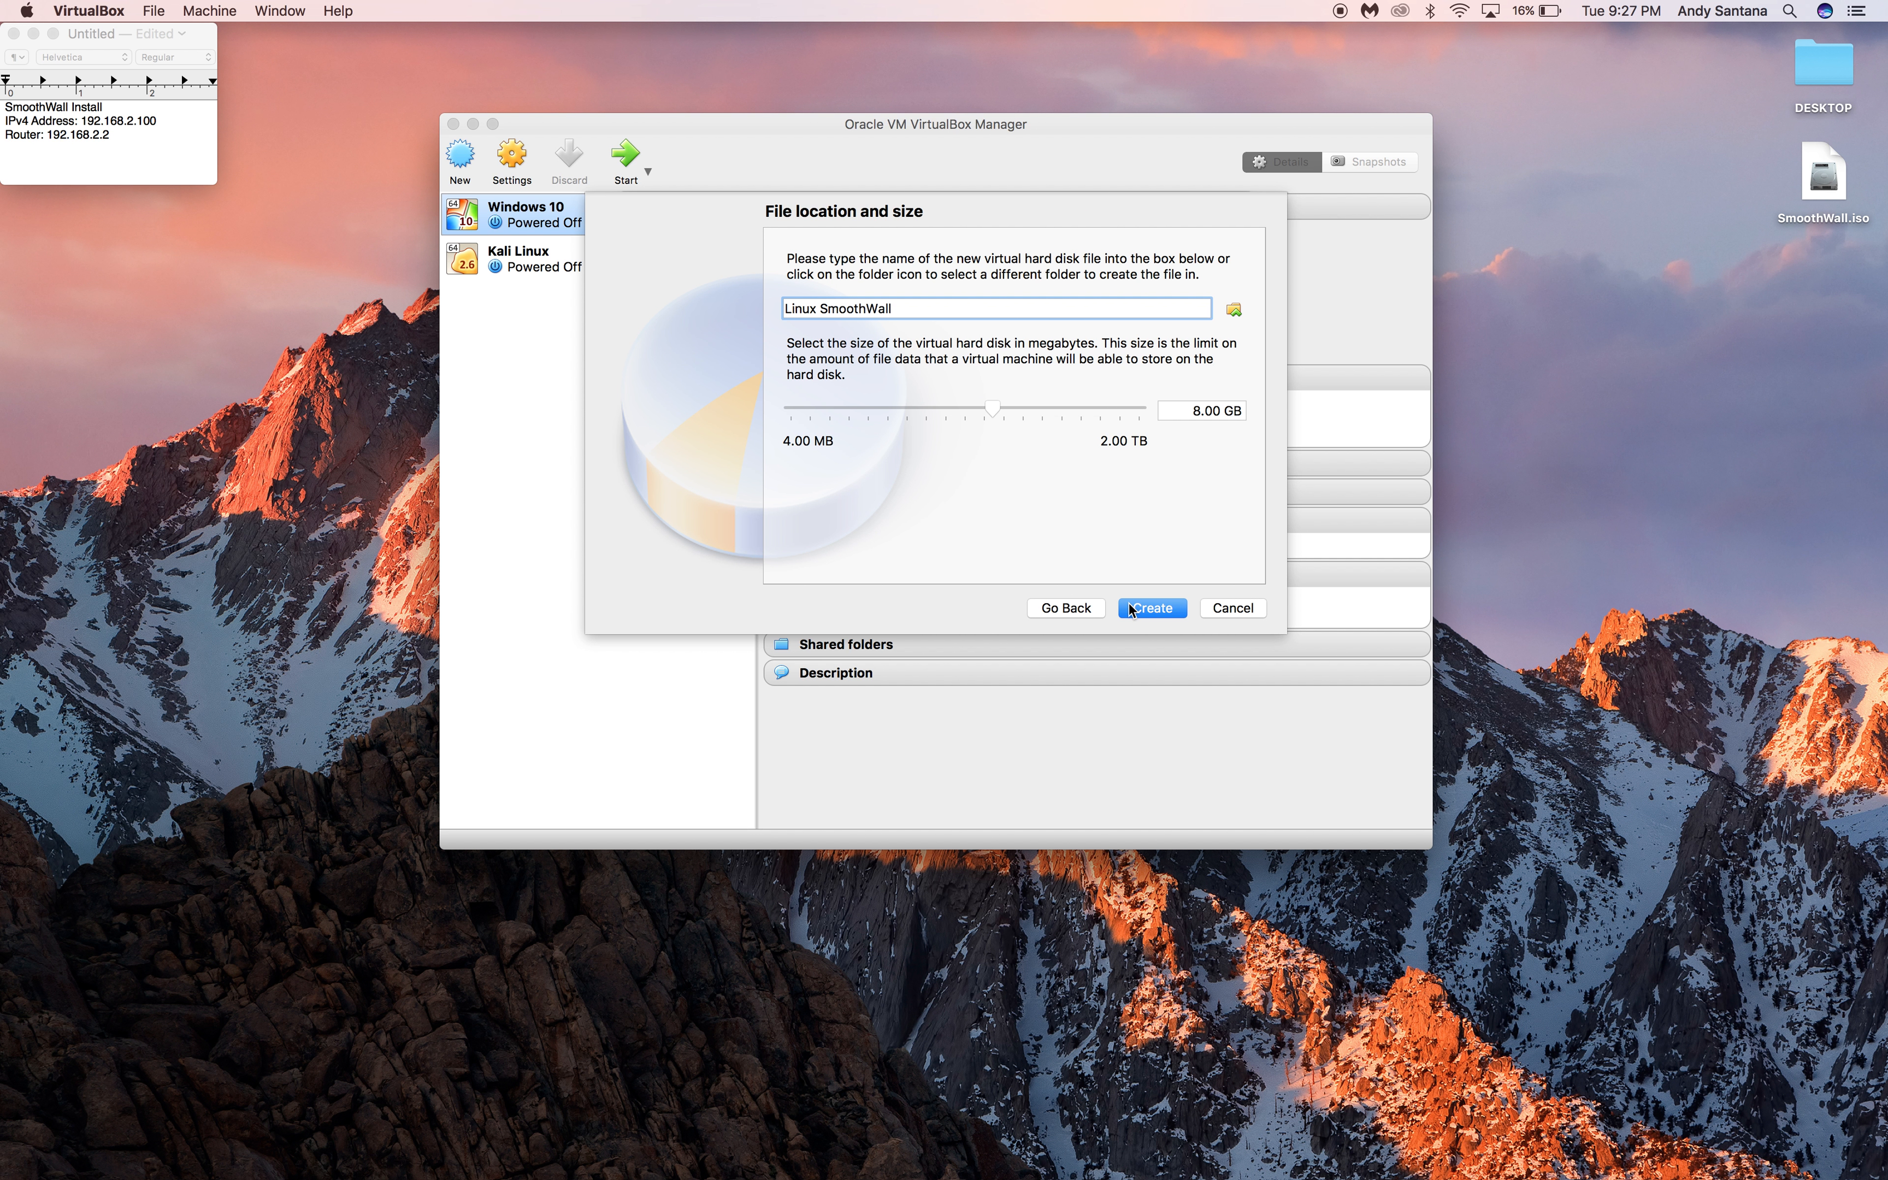
left_click(1132, 609)
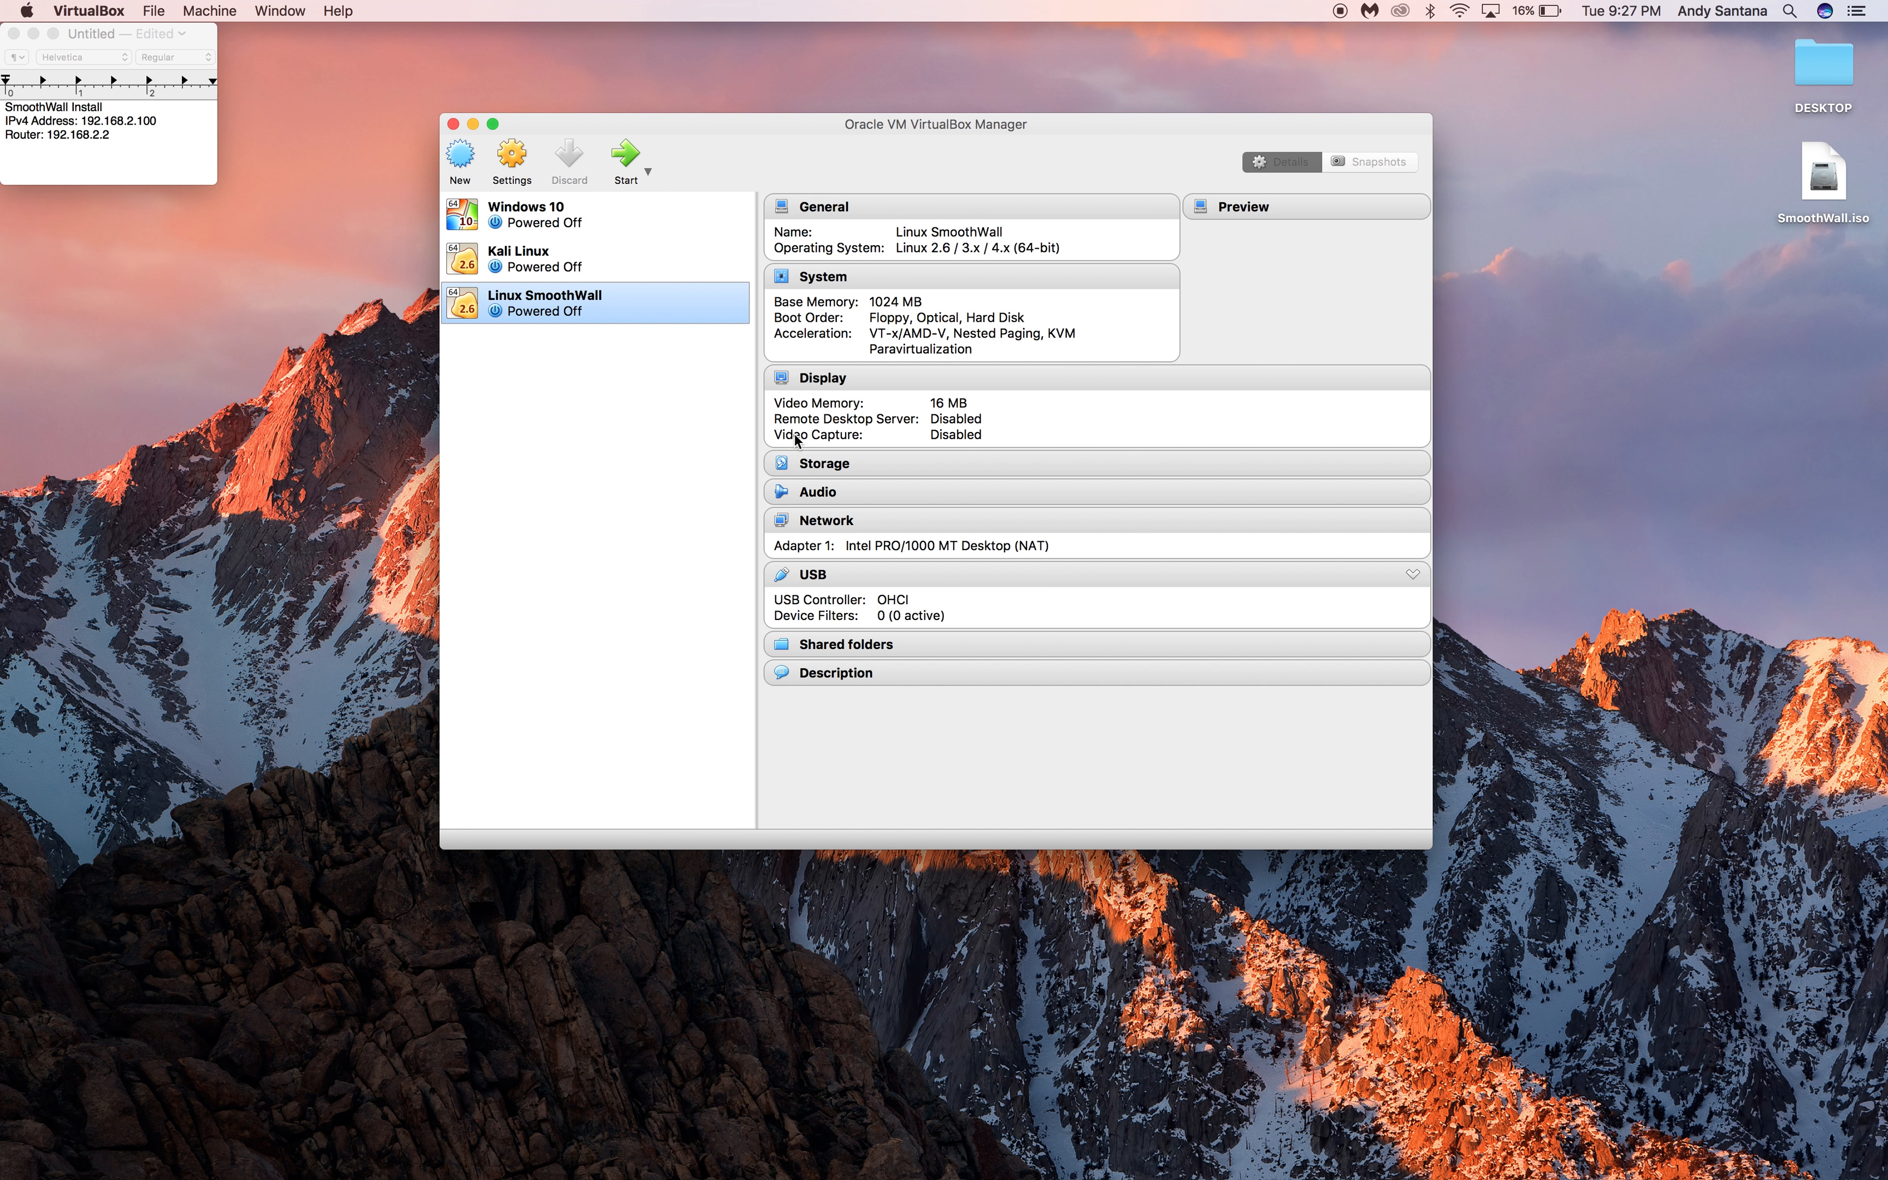
Enable network Adapter 2 of the Linux SmoothWall machine and attach it to a Bridged Adapter.
right_click(516, 308)
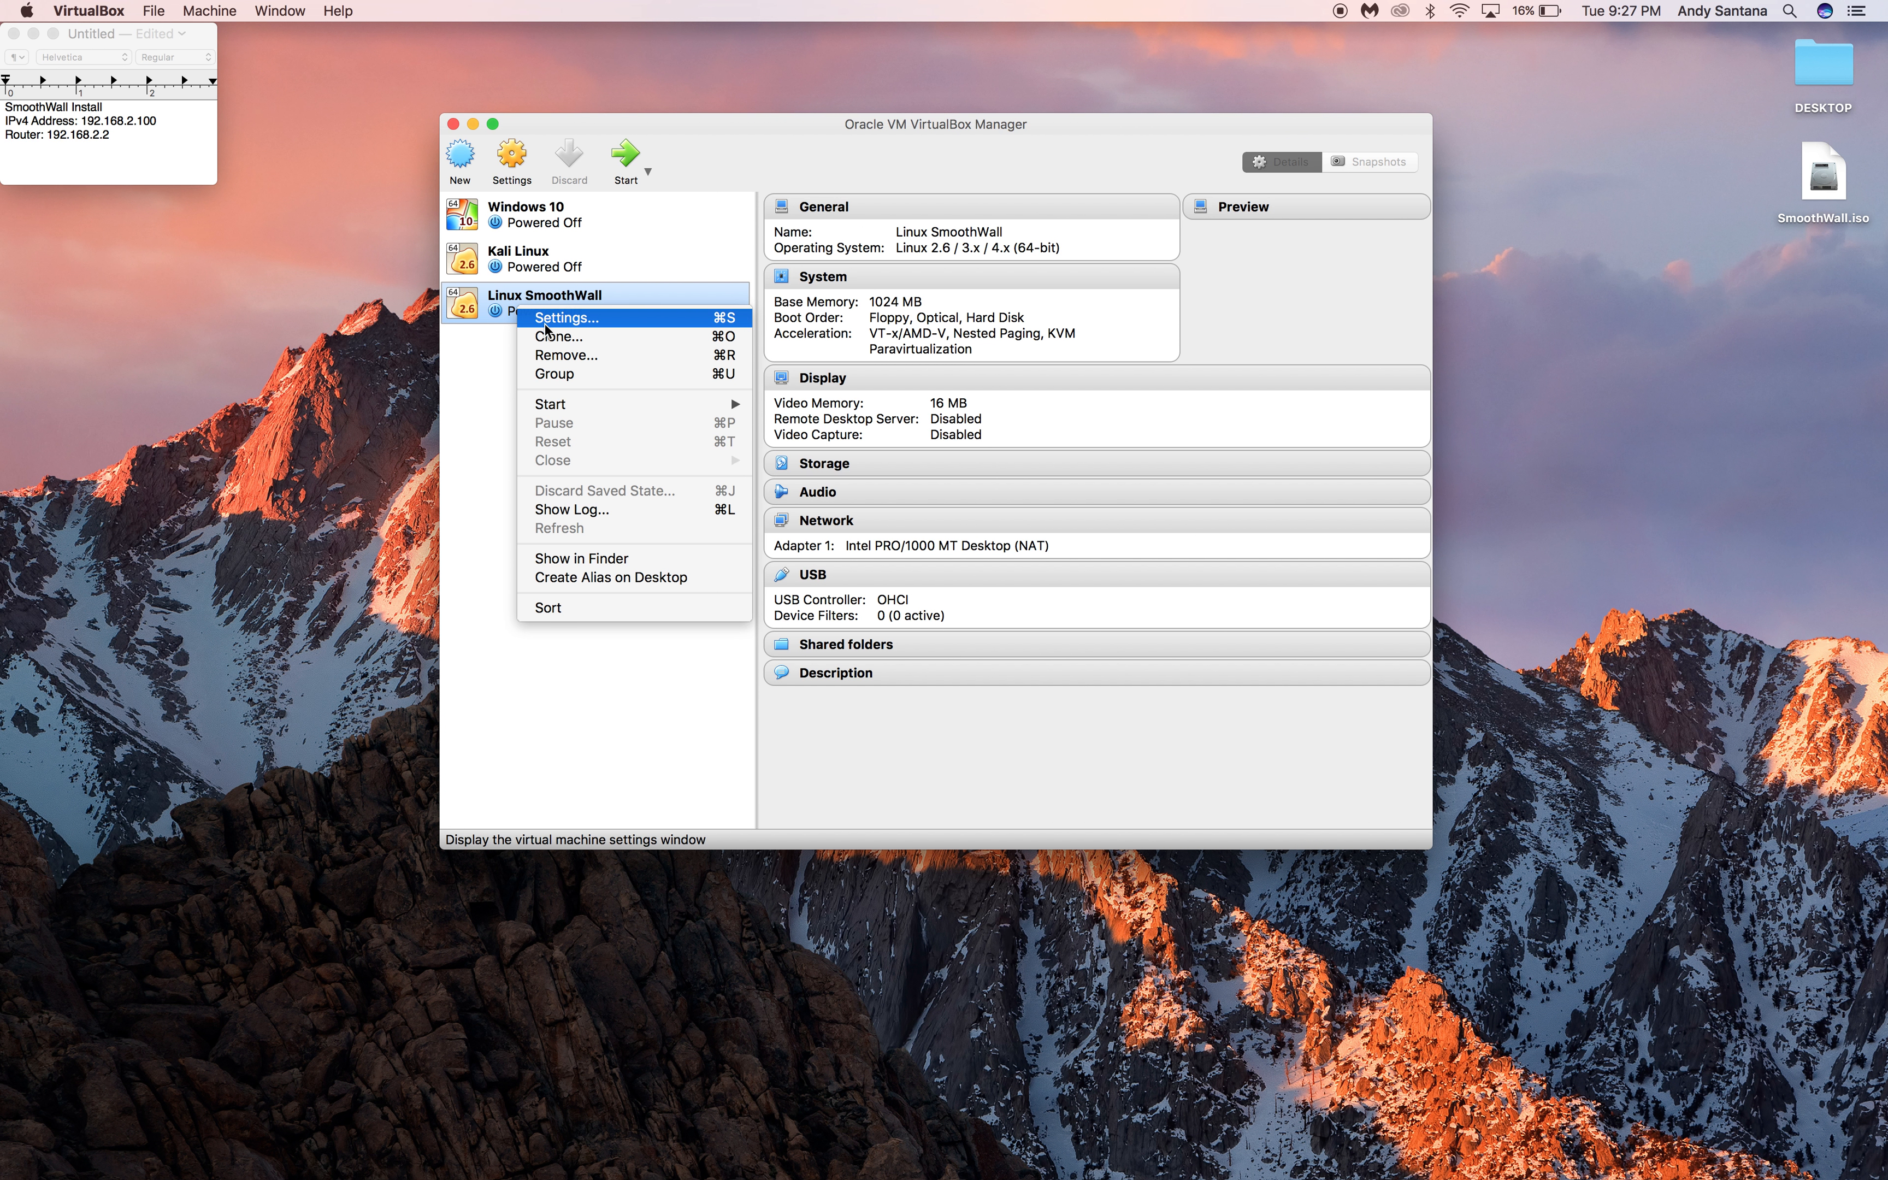
left_click(545, 323)
left_click(920, 266)
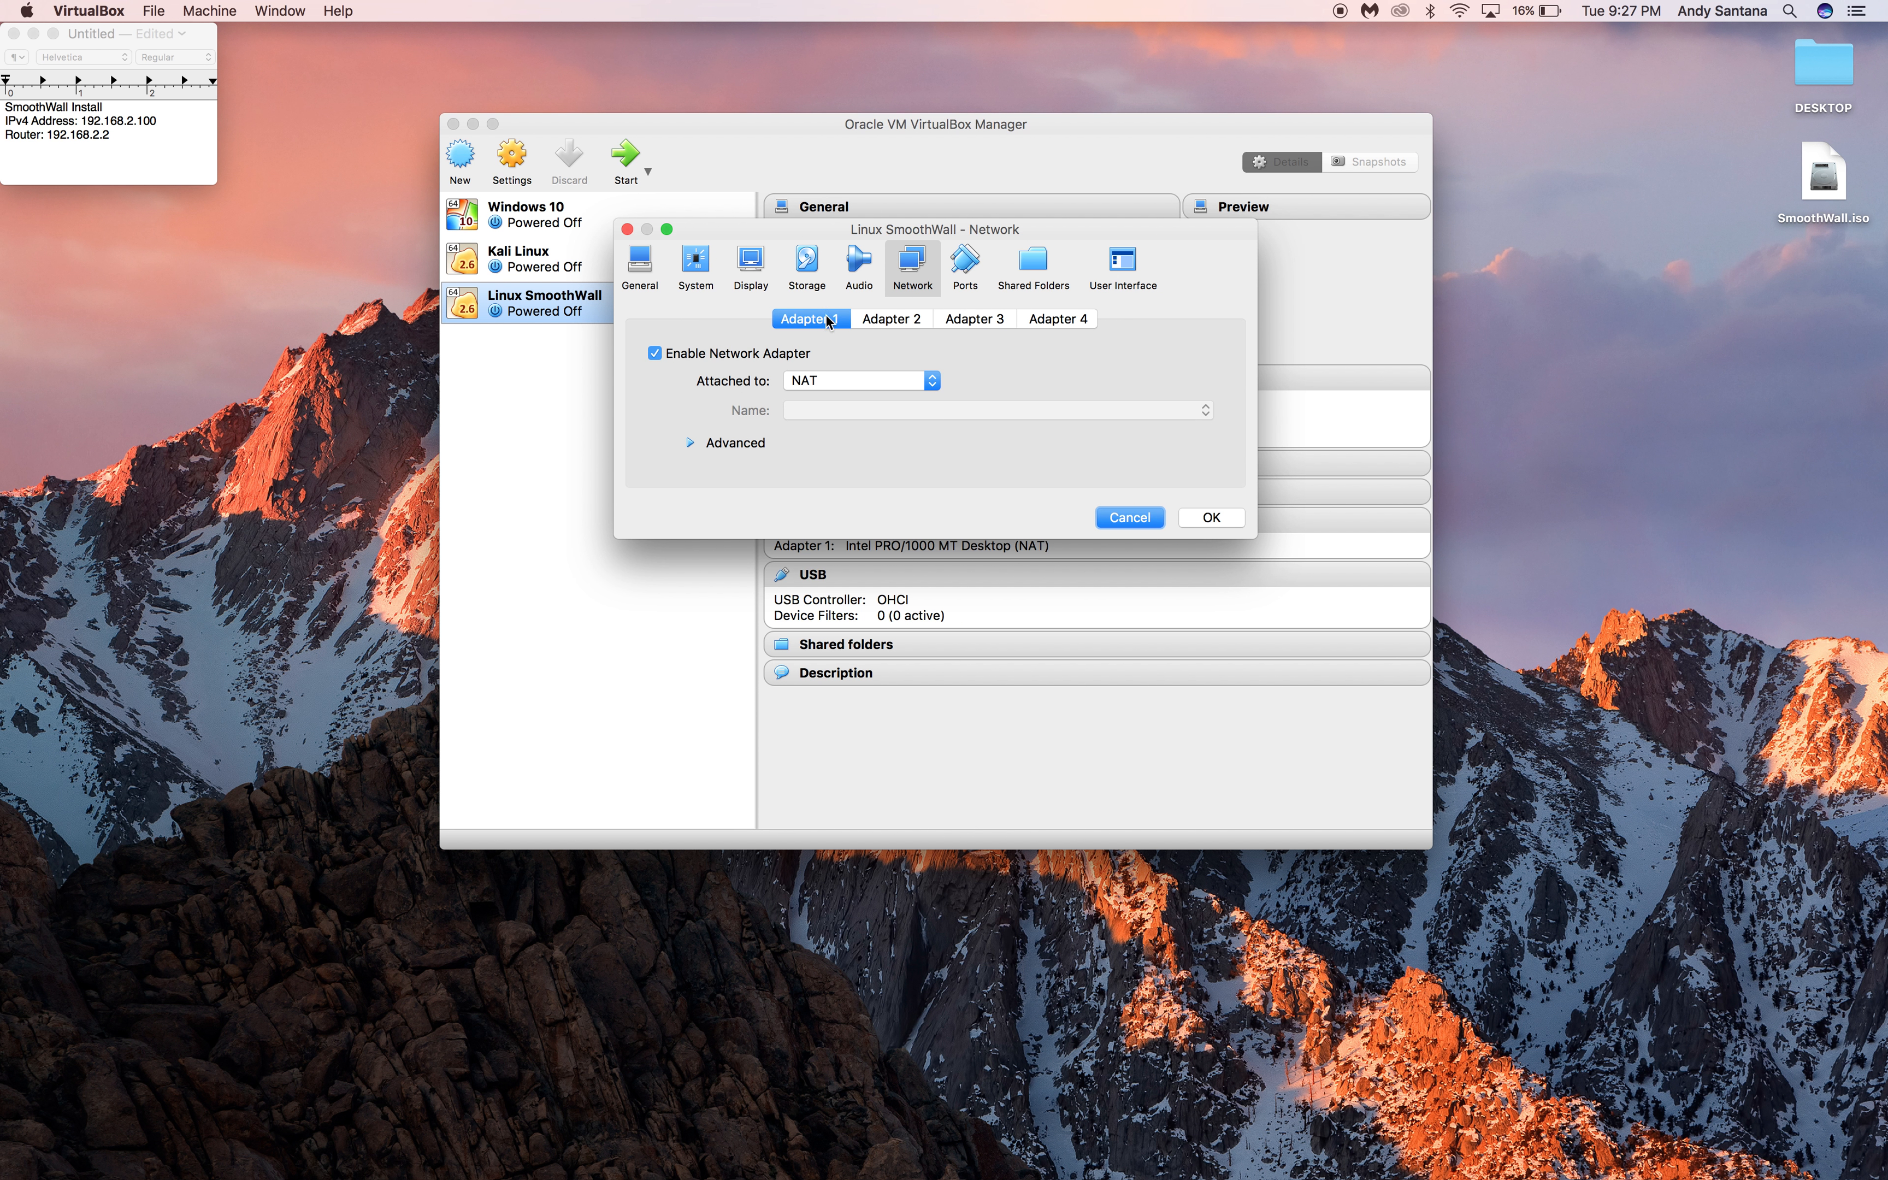
left_click(877, 318)
left_click(654, 353)
left_click(893, 379)
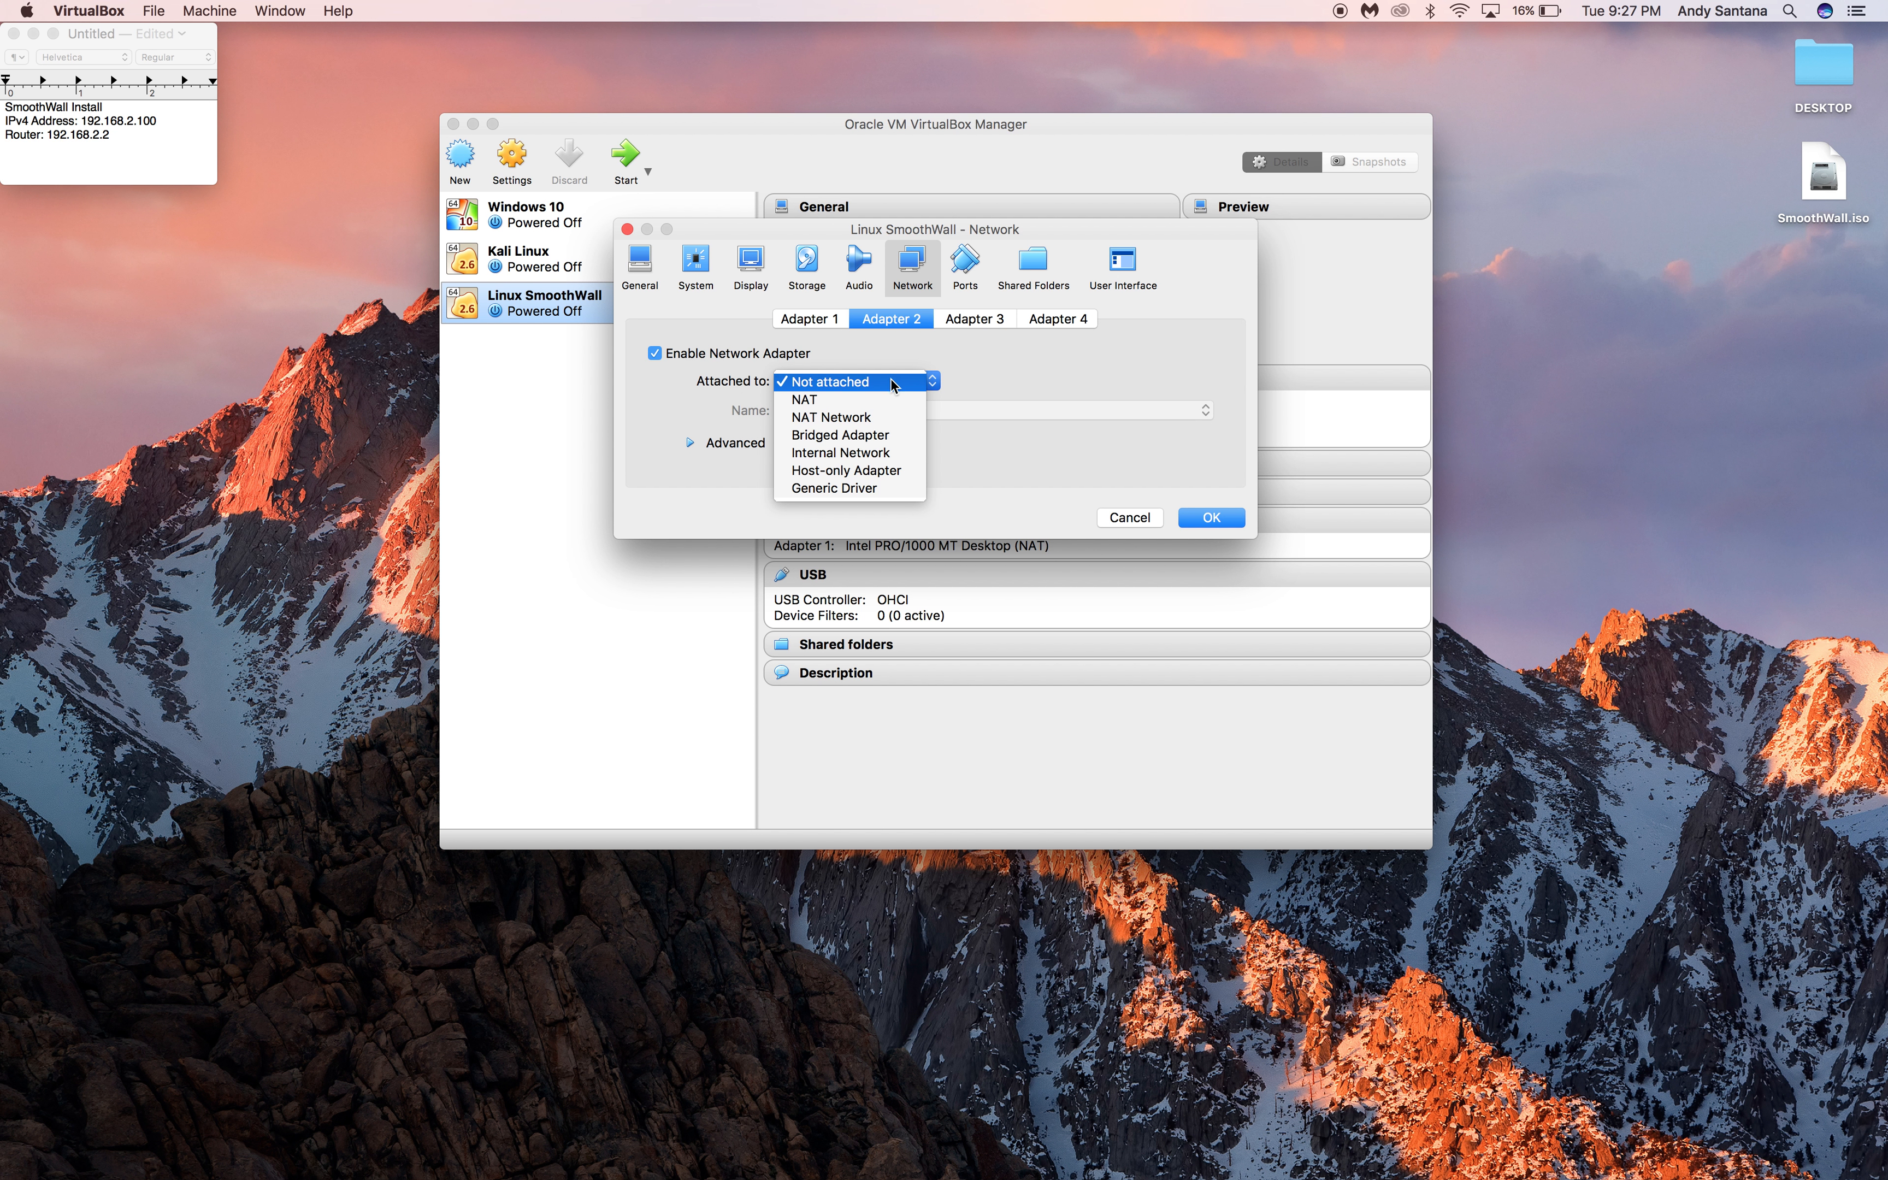
left_click(850, 439)
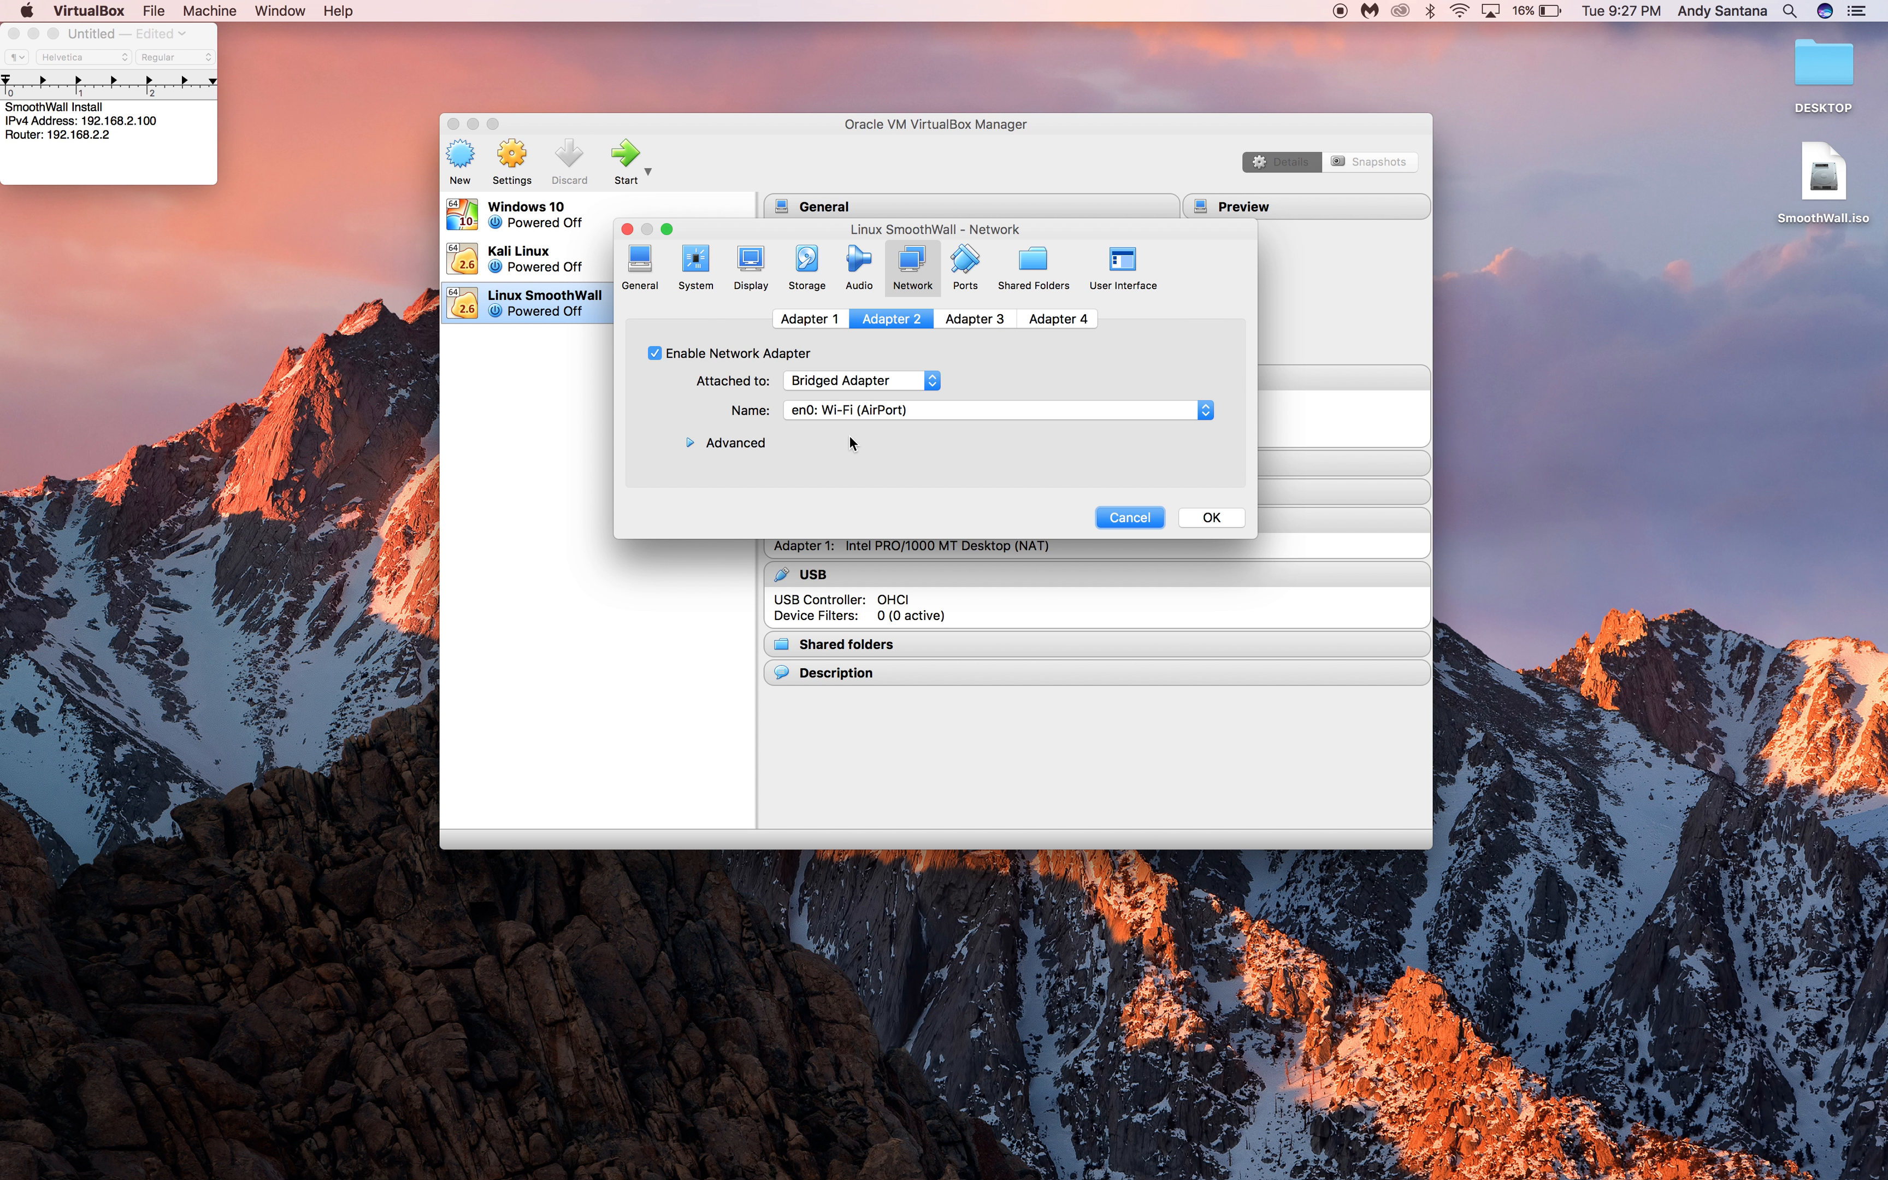
Attach network Adapter 1 to a Bridged Adapter and save the machine's settings.
left_click(802, 321)
left_click(812, 380)
left_click(811, 419)
left_click(1203, 517)
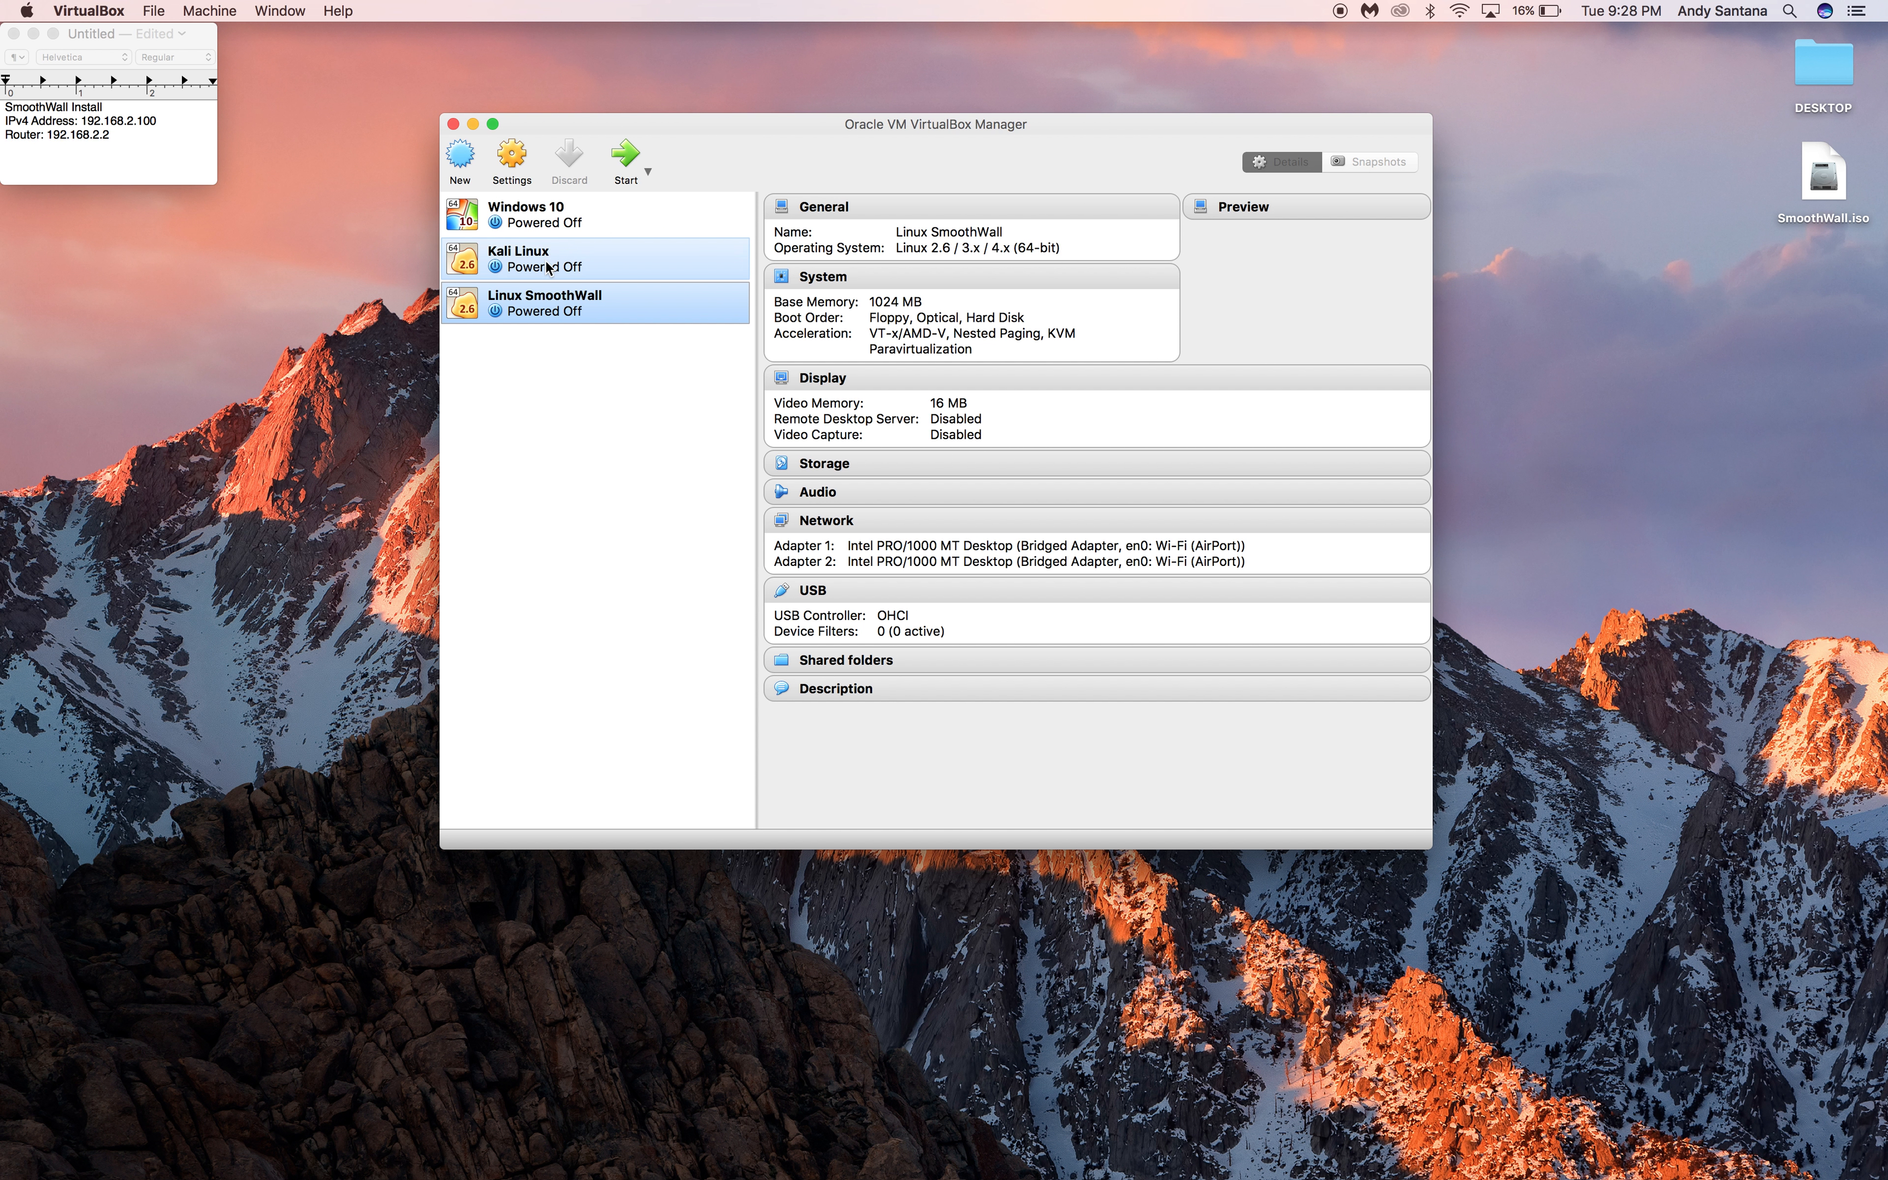
Start the Linux SmoothWall machine with SmoothWall.iso as its startup disk.
left_click(625, 153)
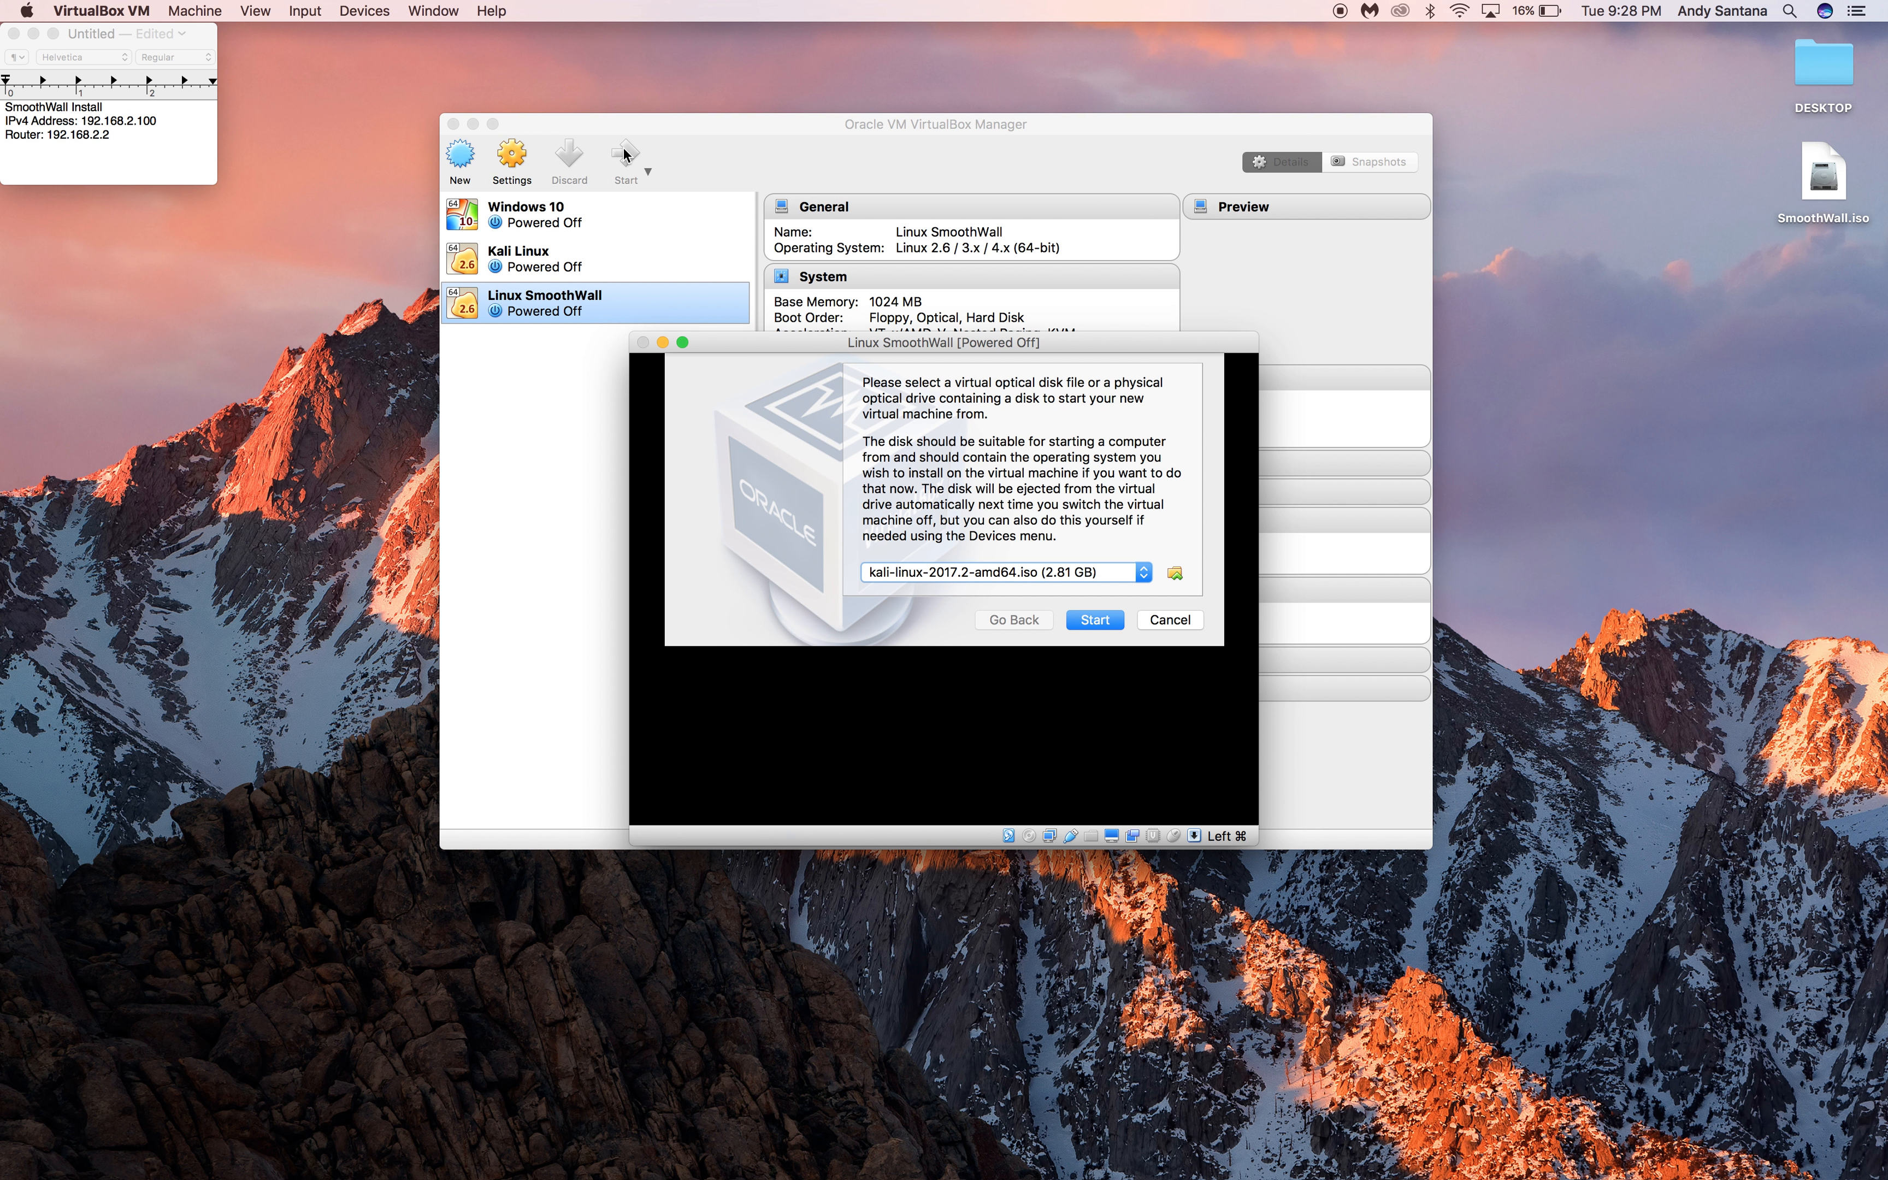
left_click(1176, 576)
double_click(709, 302)
left_click(1113, 624)
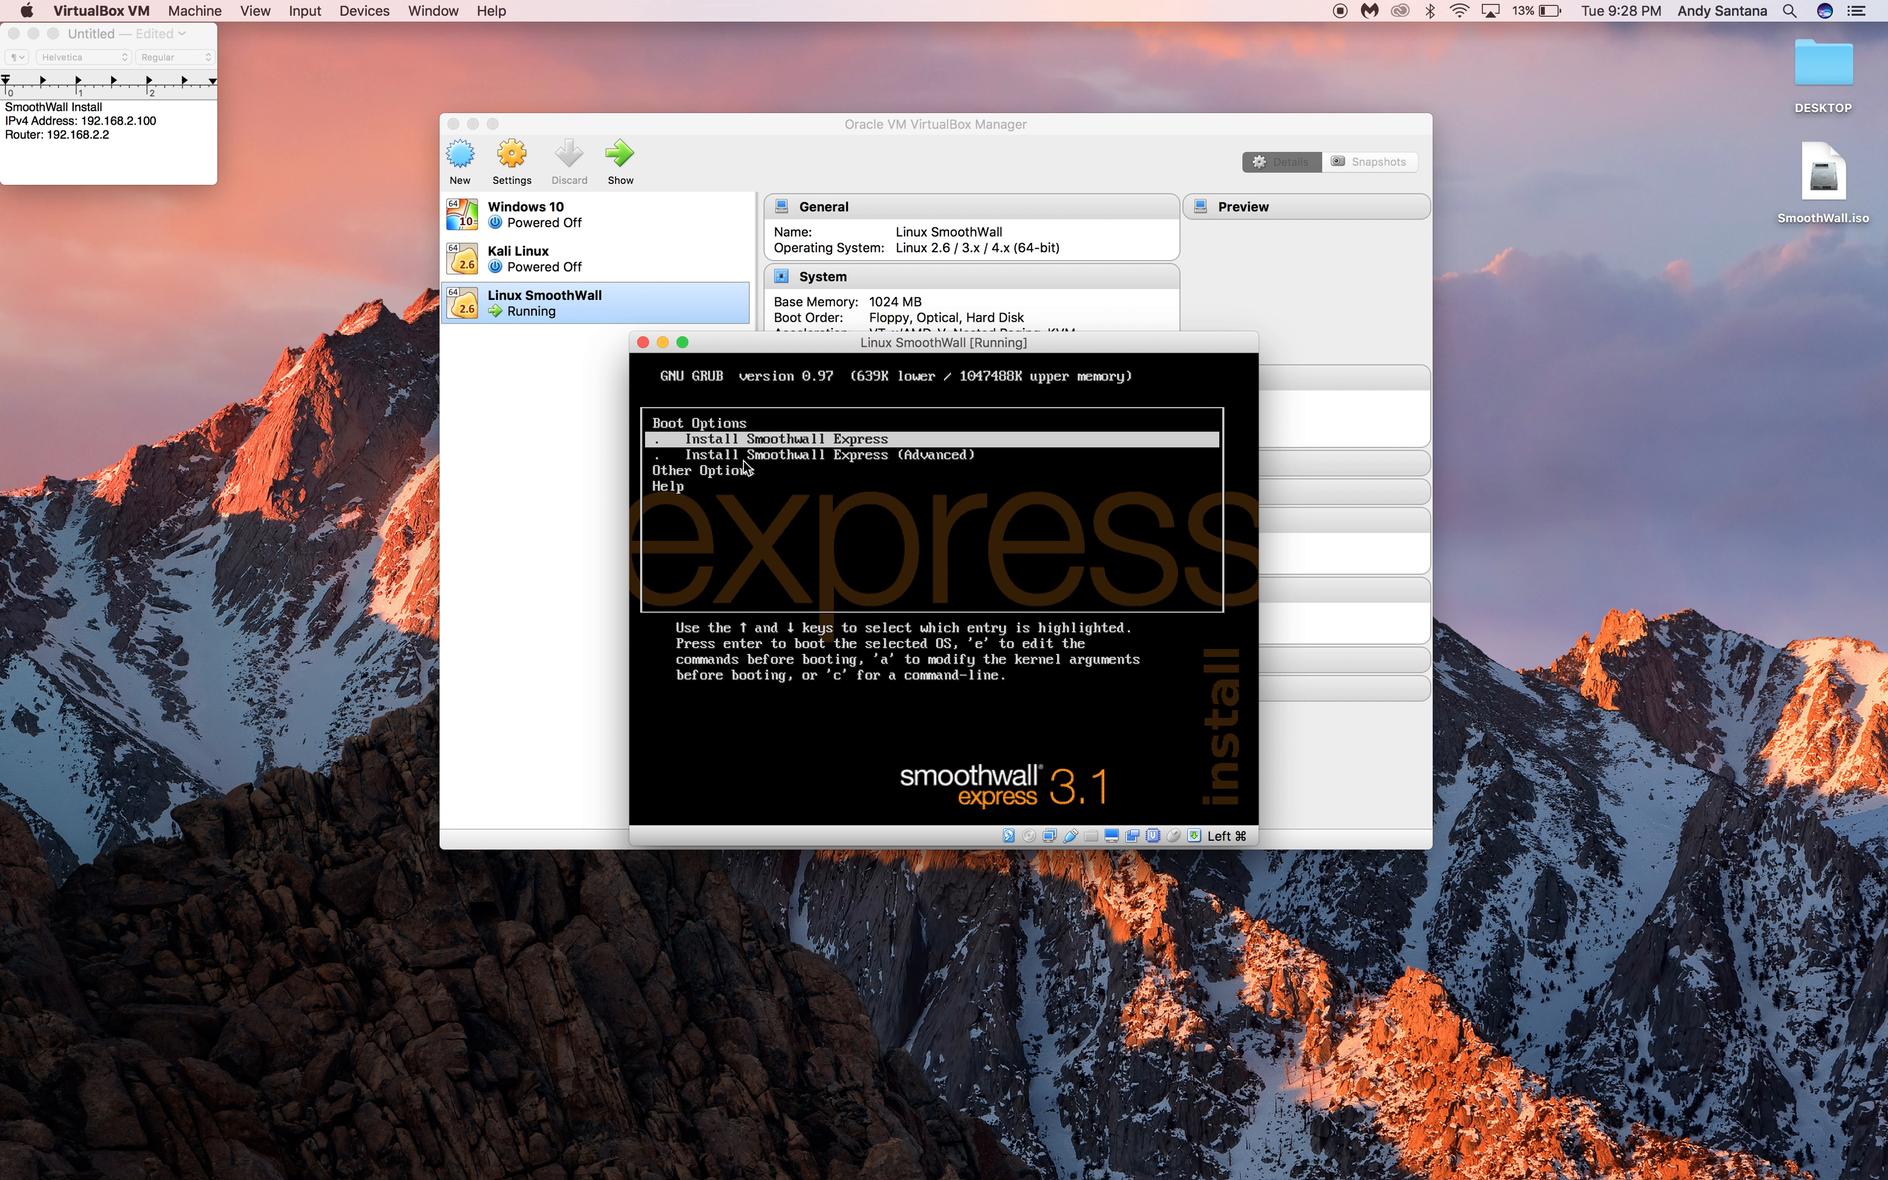
Install Smoothwall Express from the boot options, agreeing to partition and erase the hard disk on /dev/sda.
key("Return")
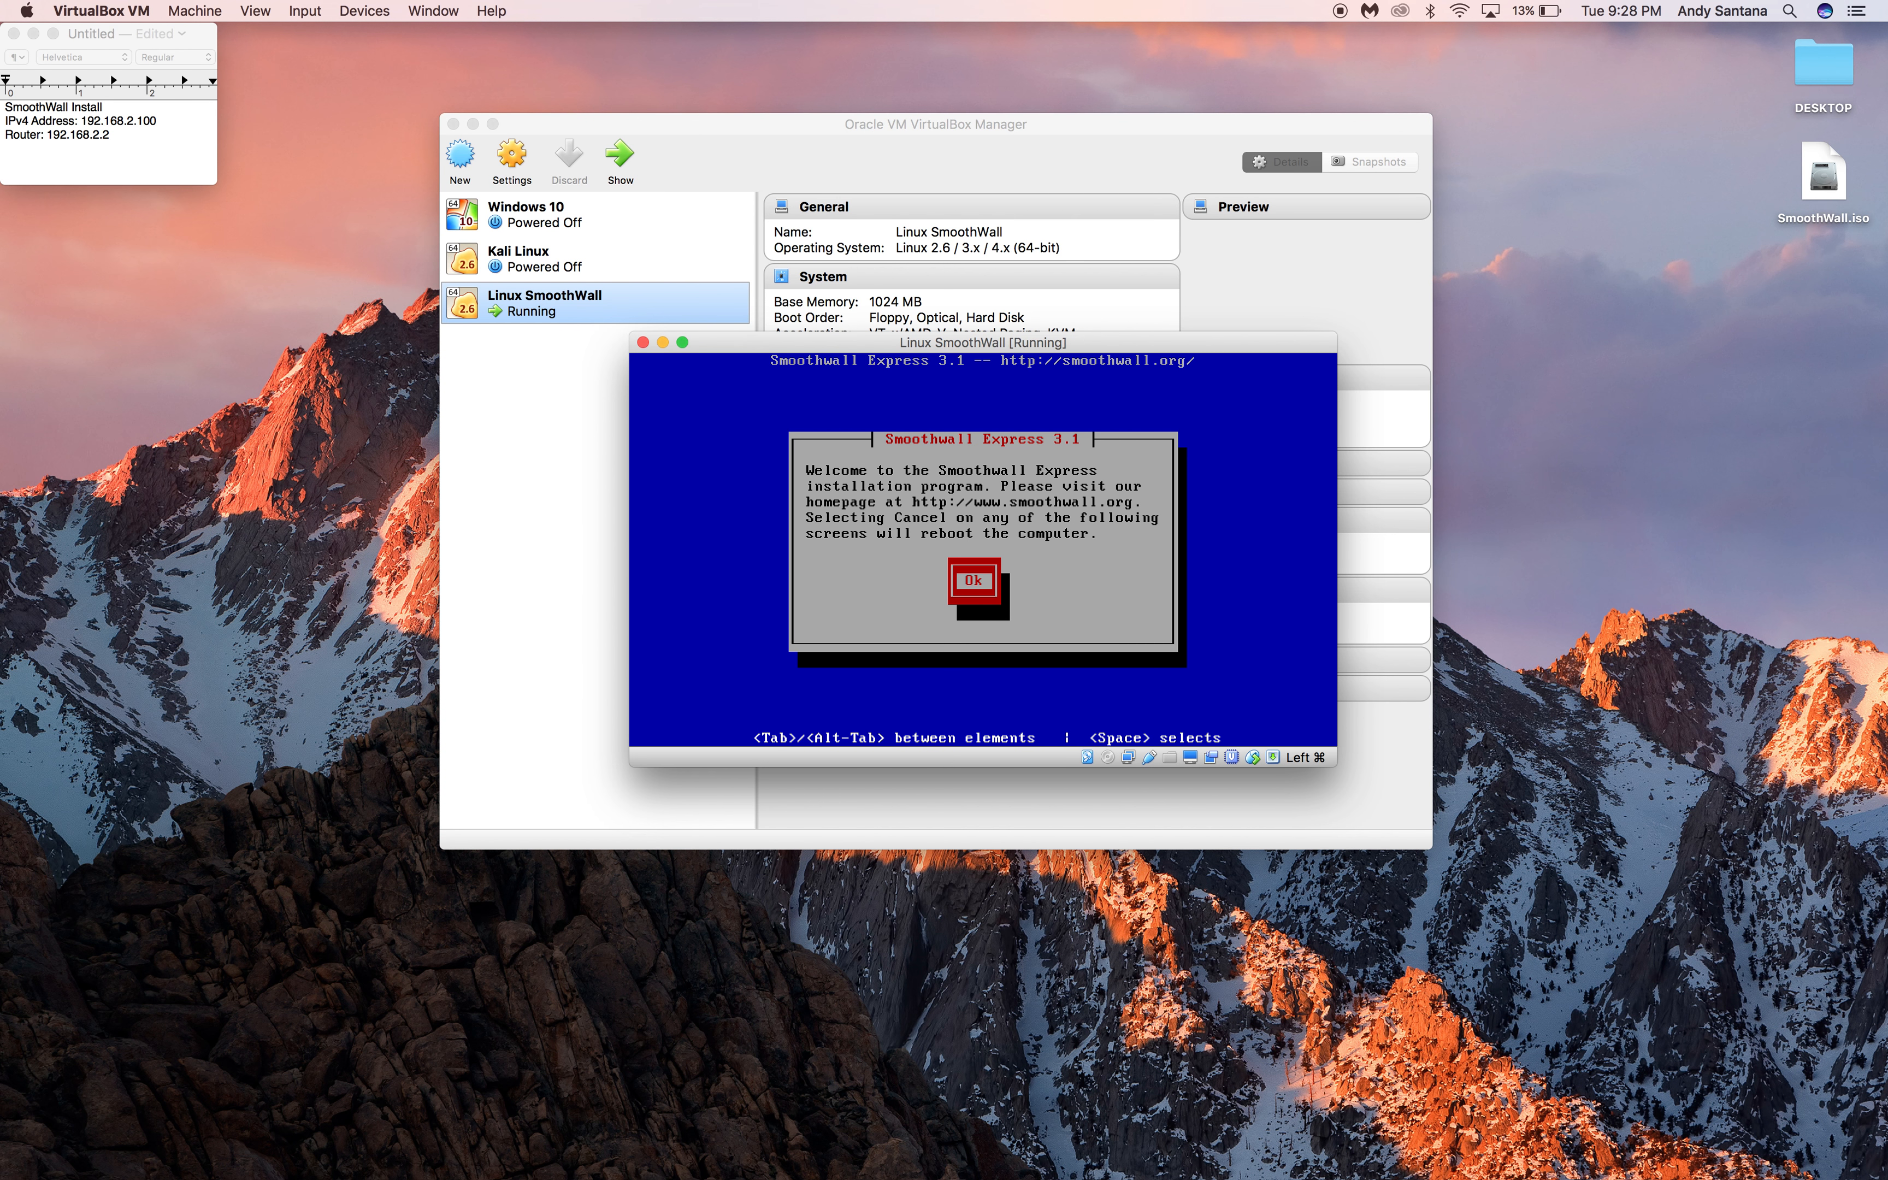
key("Return")
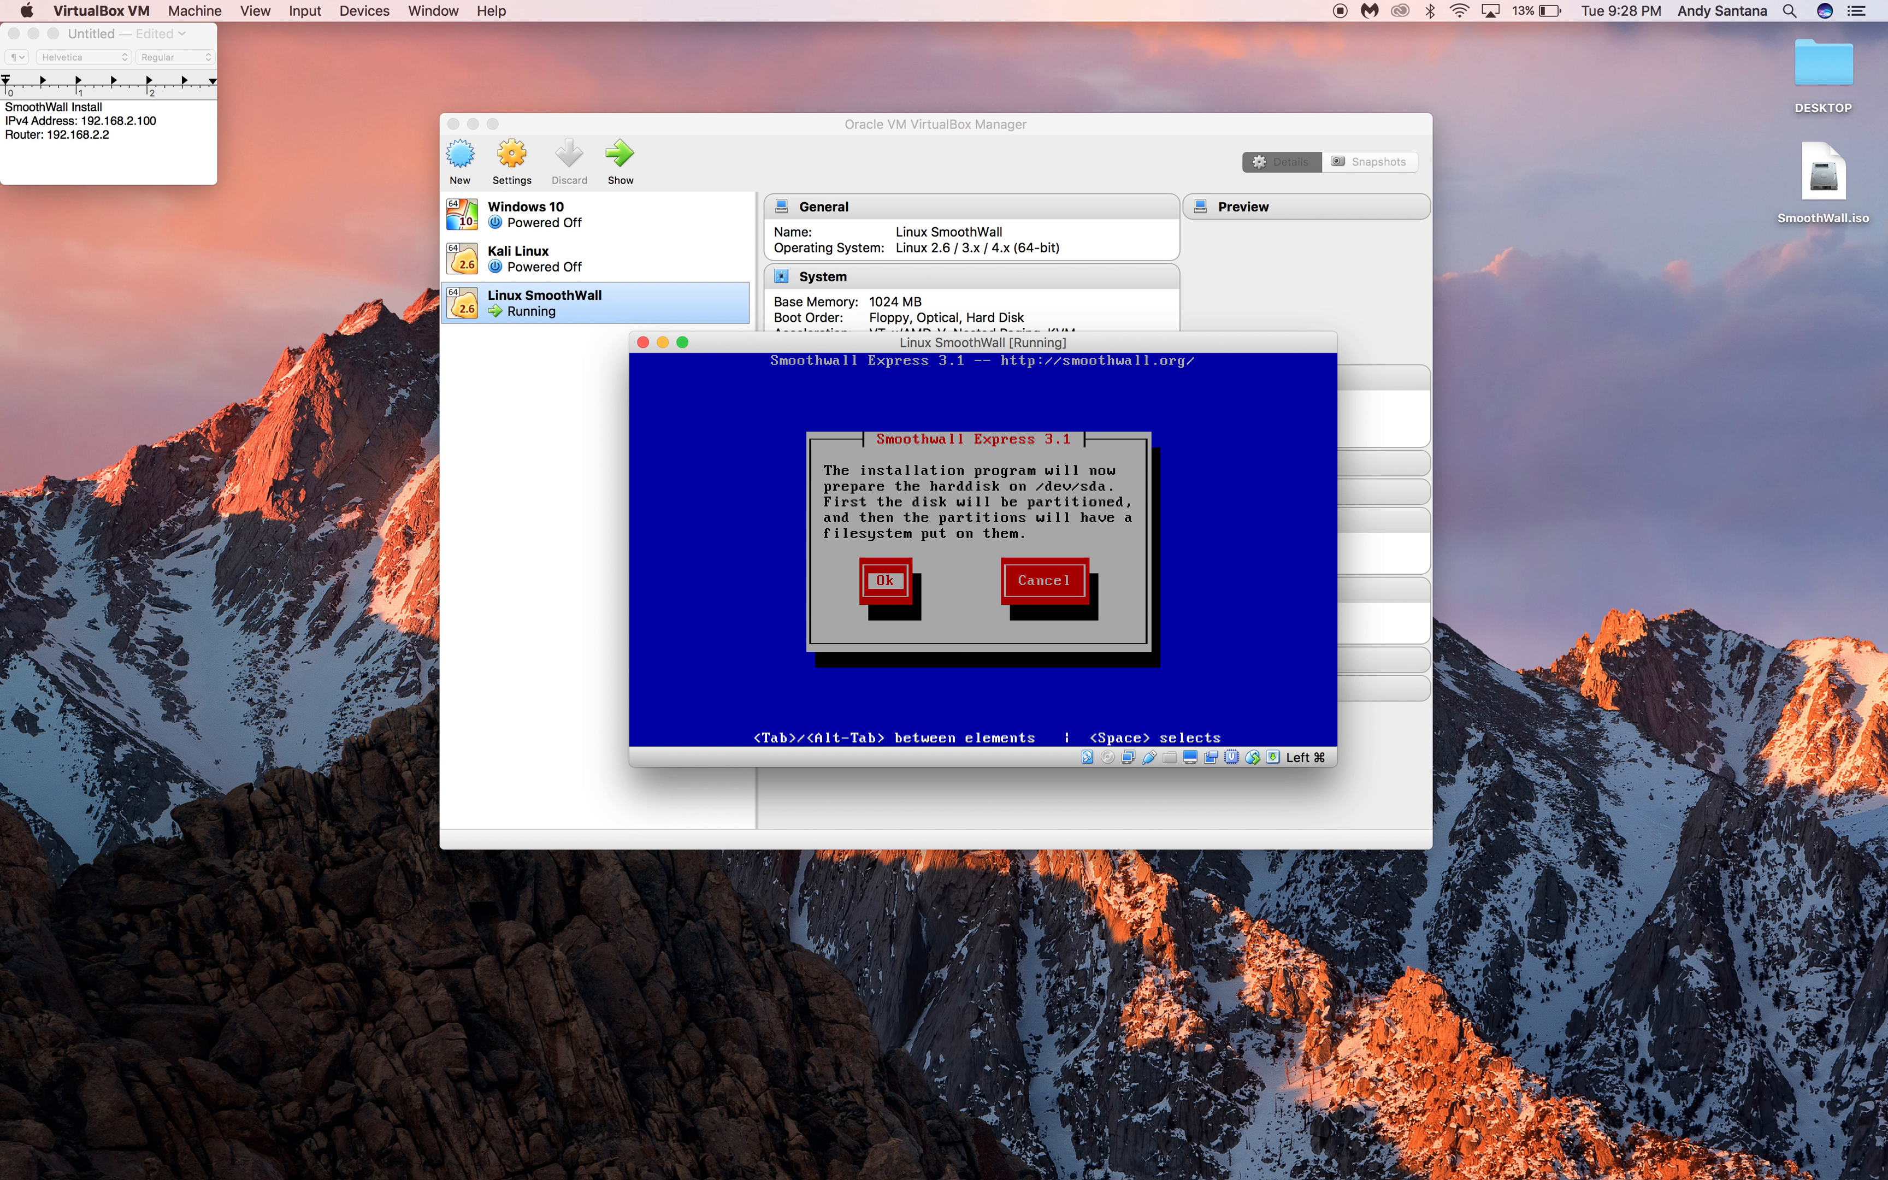
key("Return")
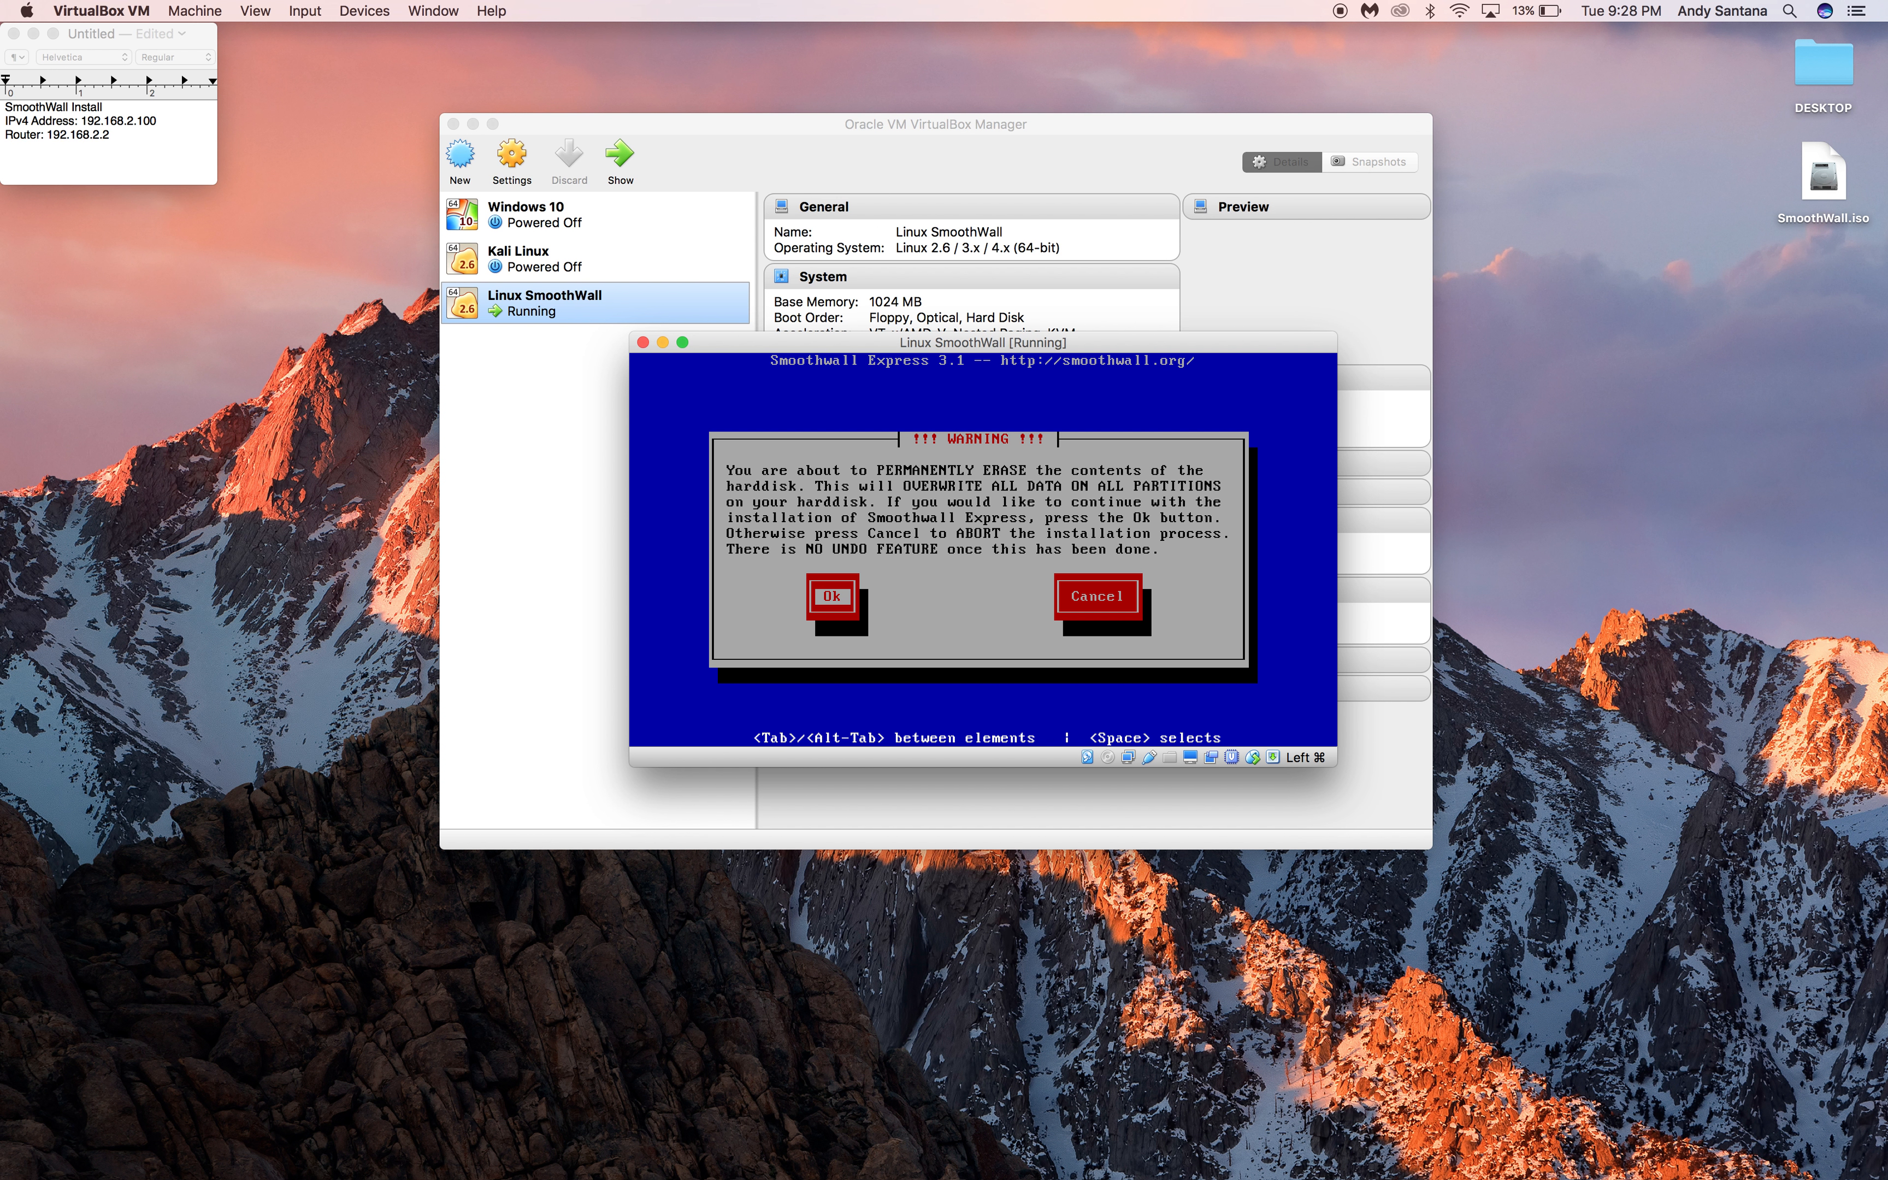
key("Return")
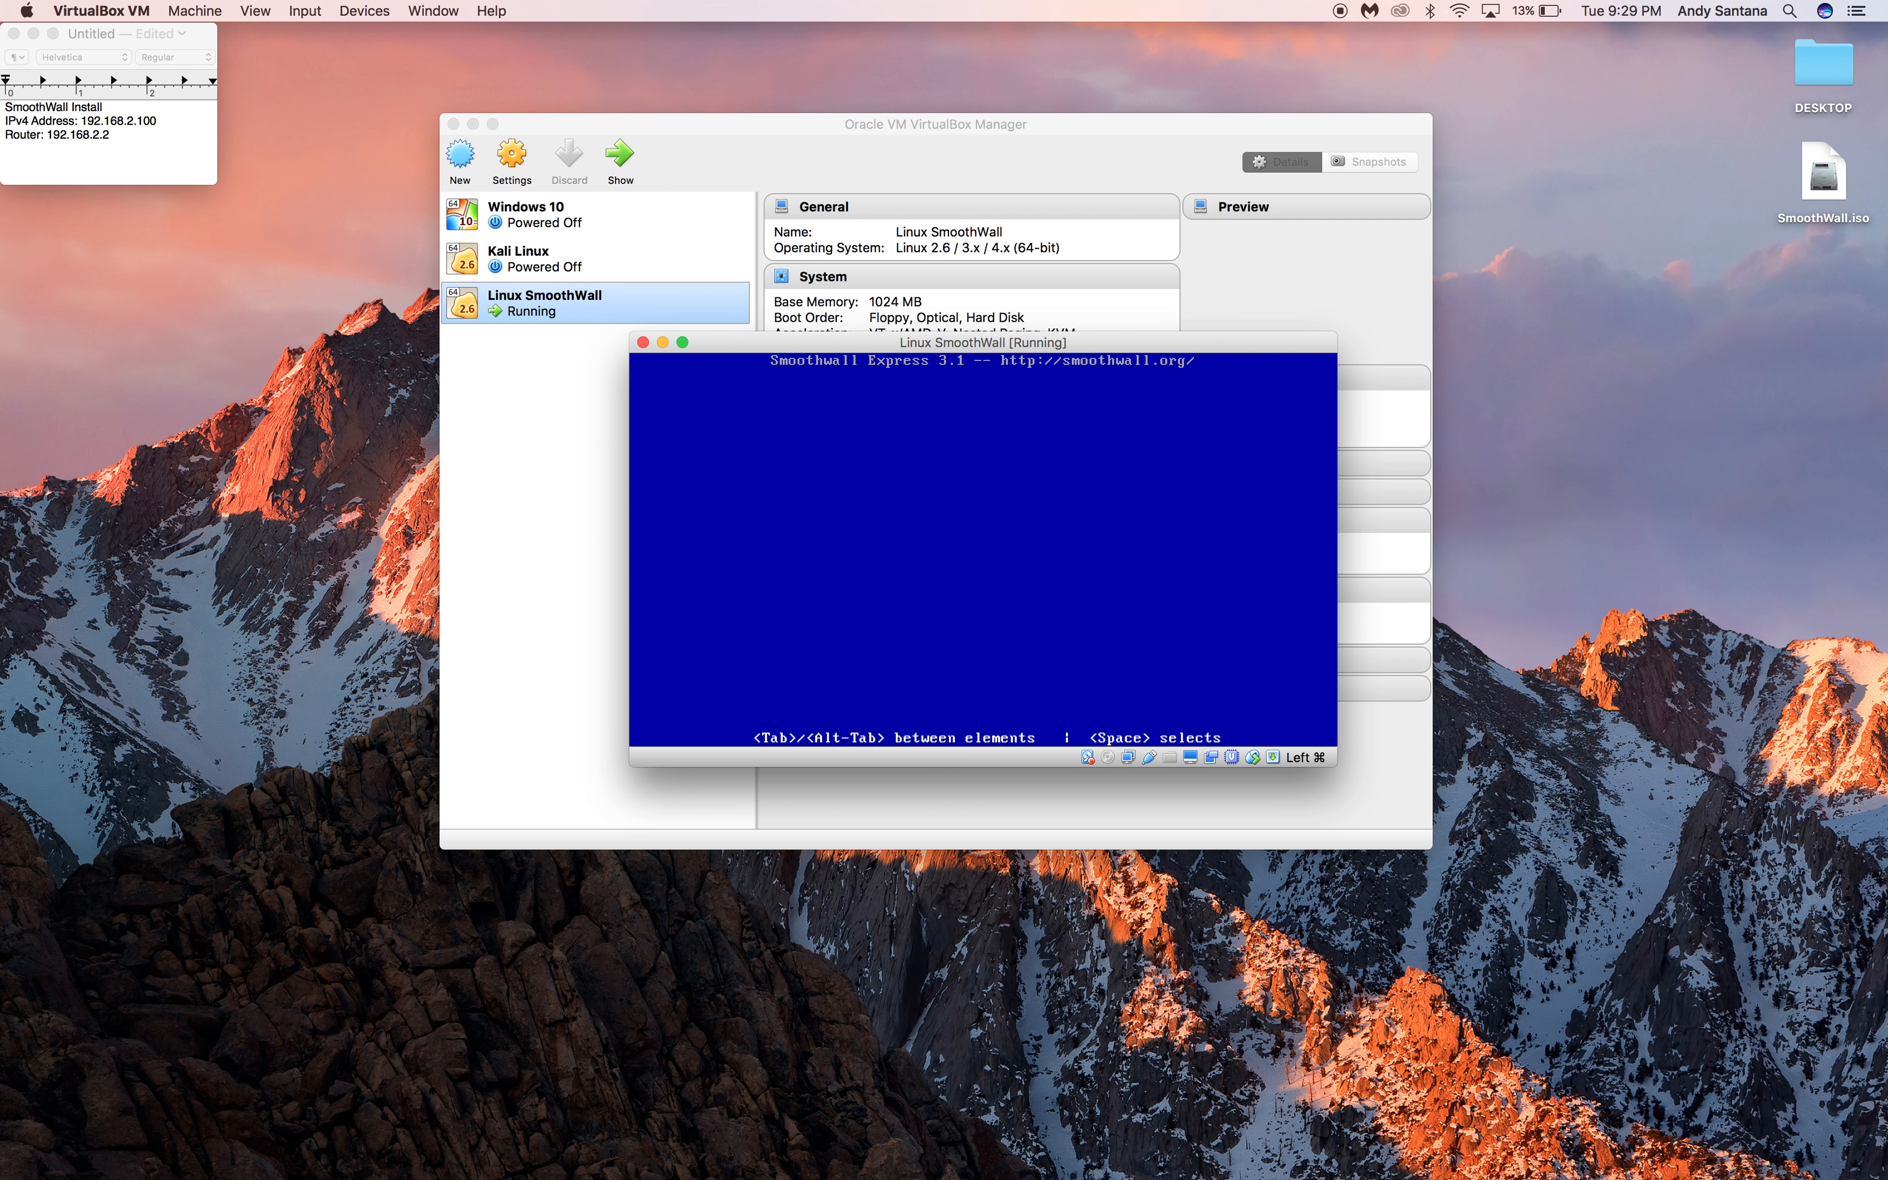
key("Return")
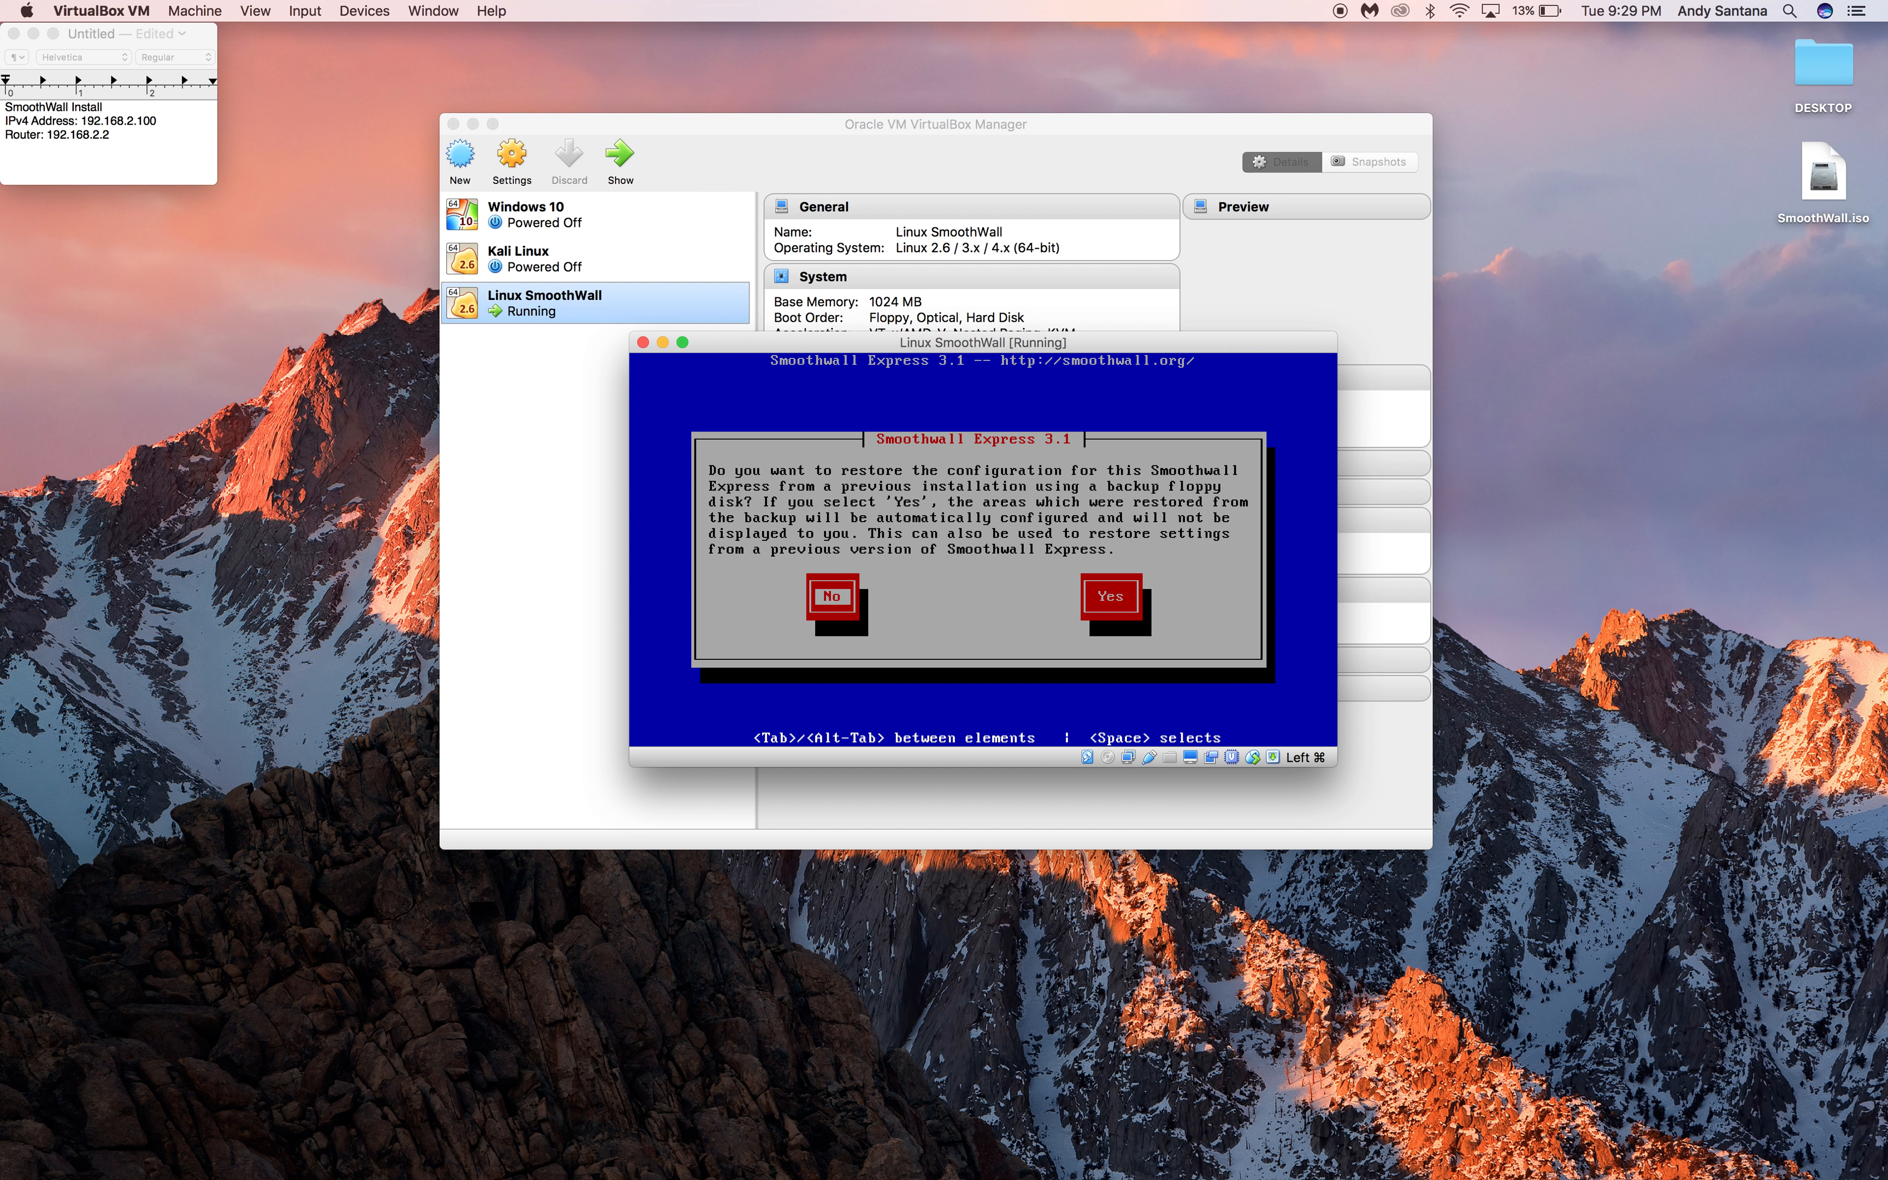
Decline restoring a configuration from a backup floppy and choose the us keyboard mapping.
key("Return")
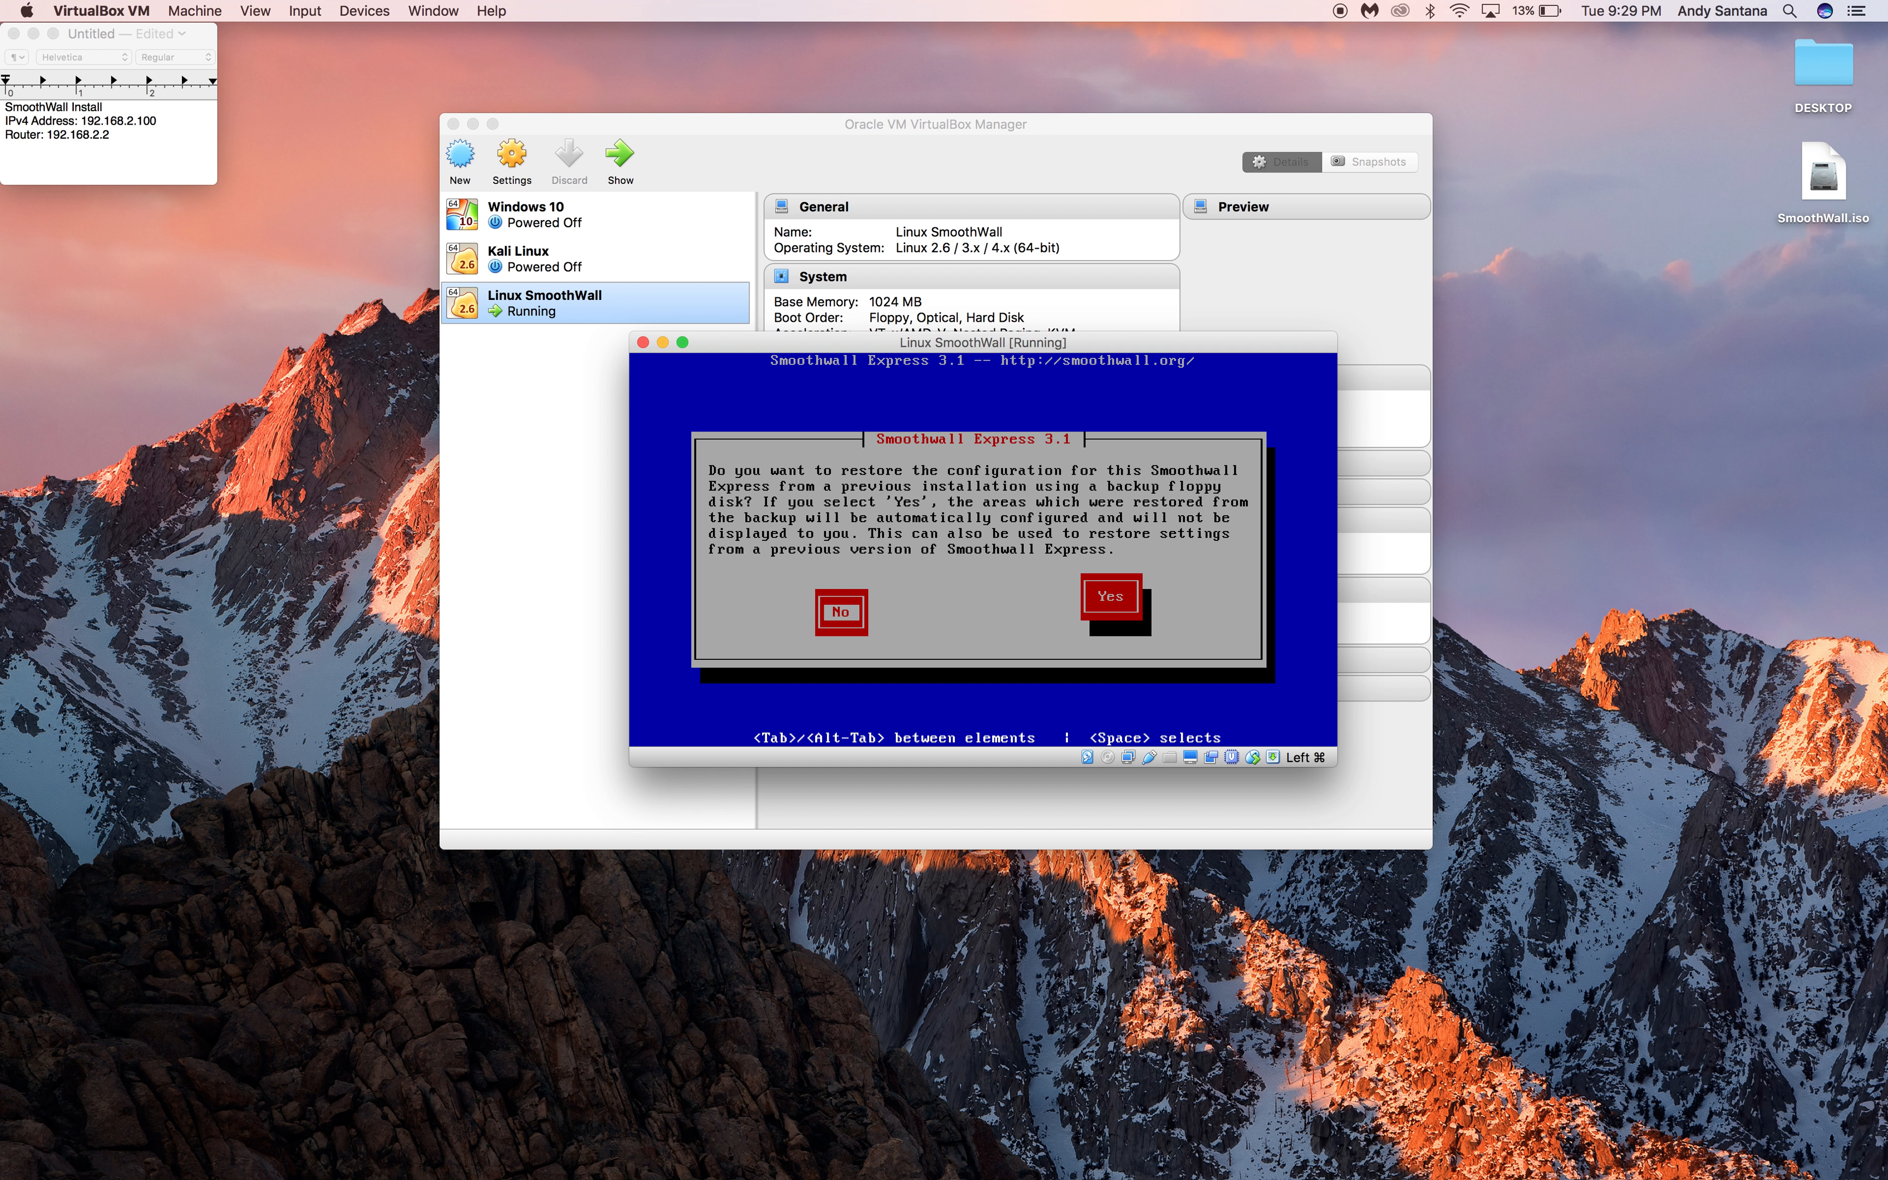
key("Up")
key("Down")
key("Down")
key("Down")
key("Up")
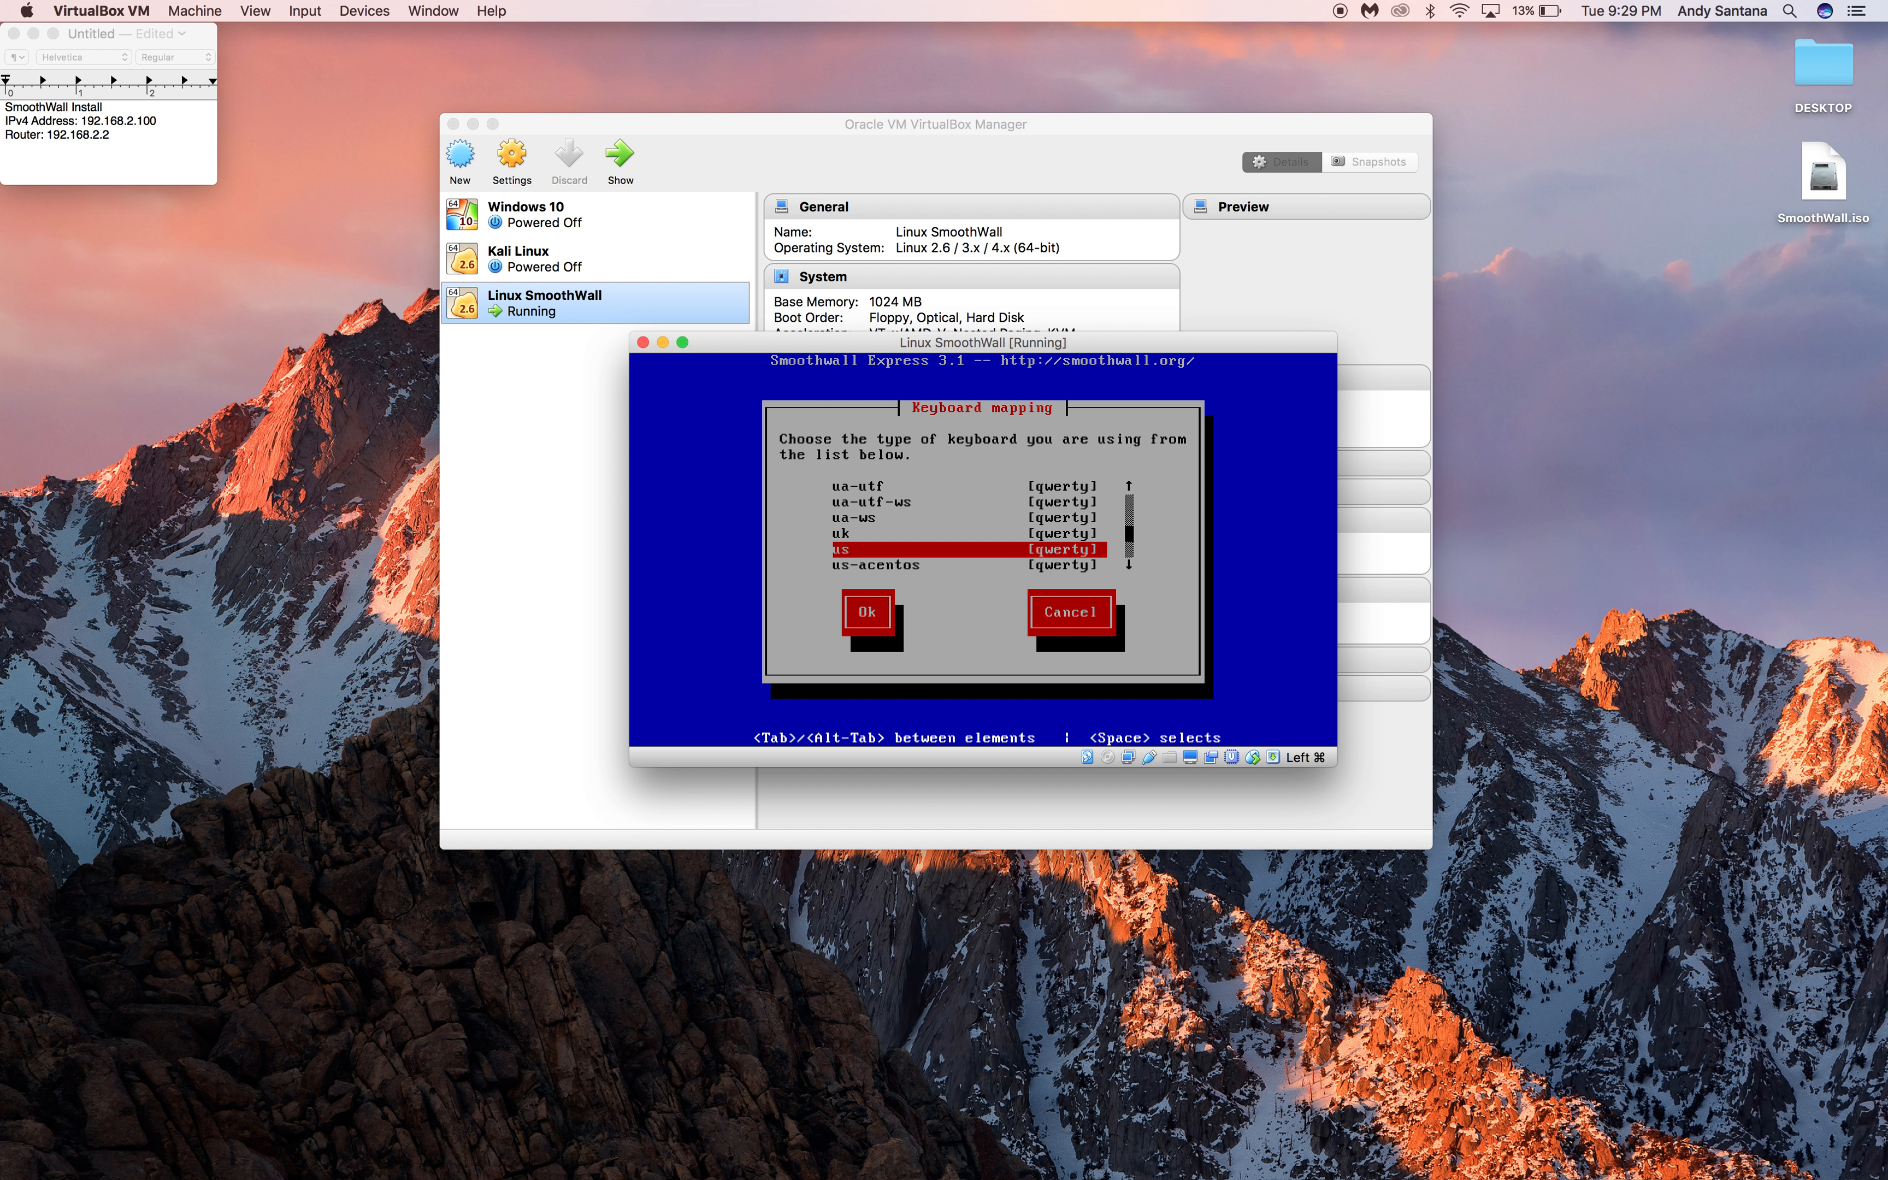
key("Return")
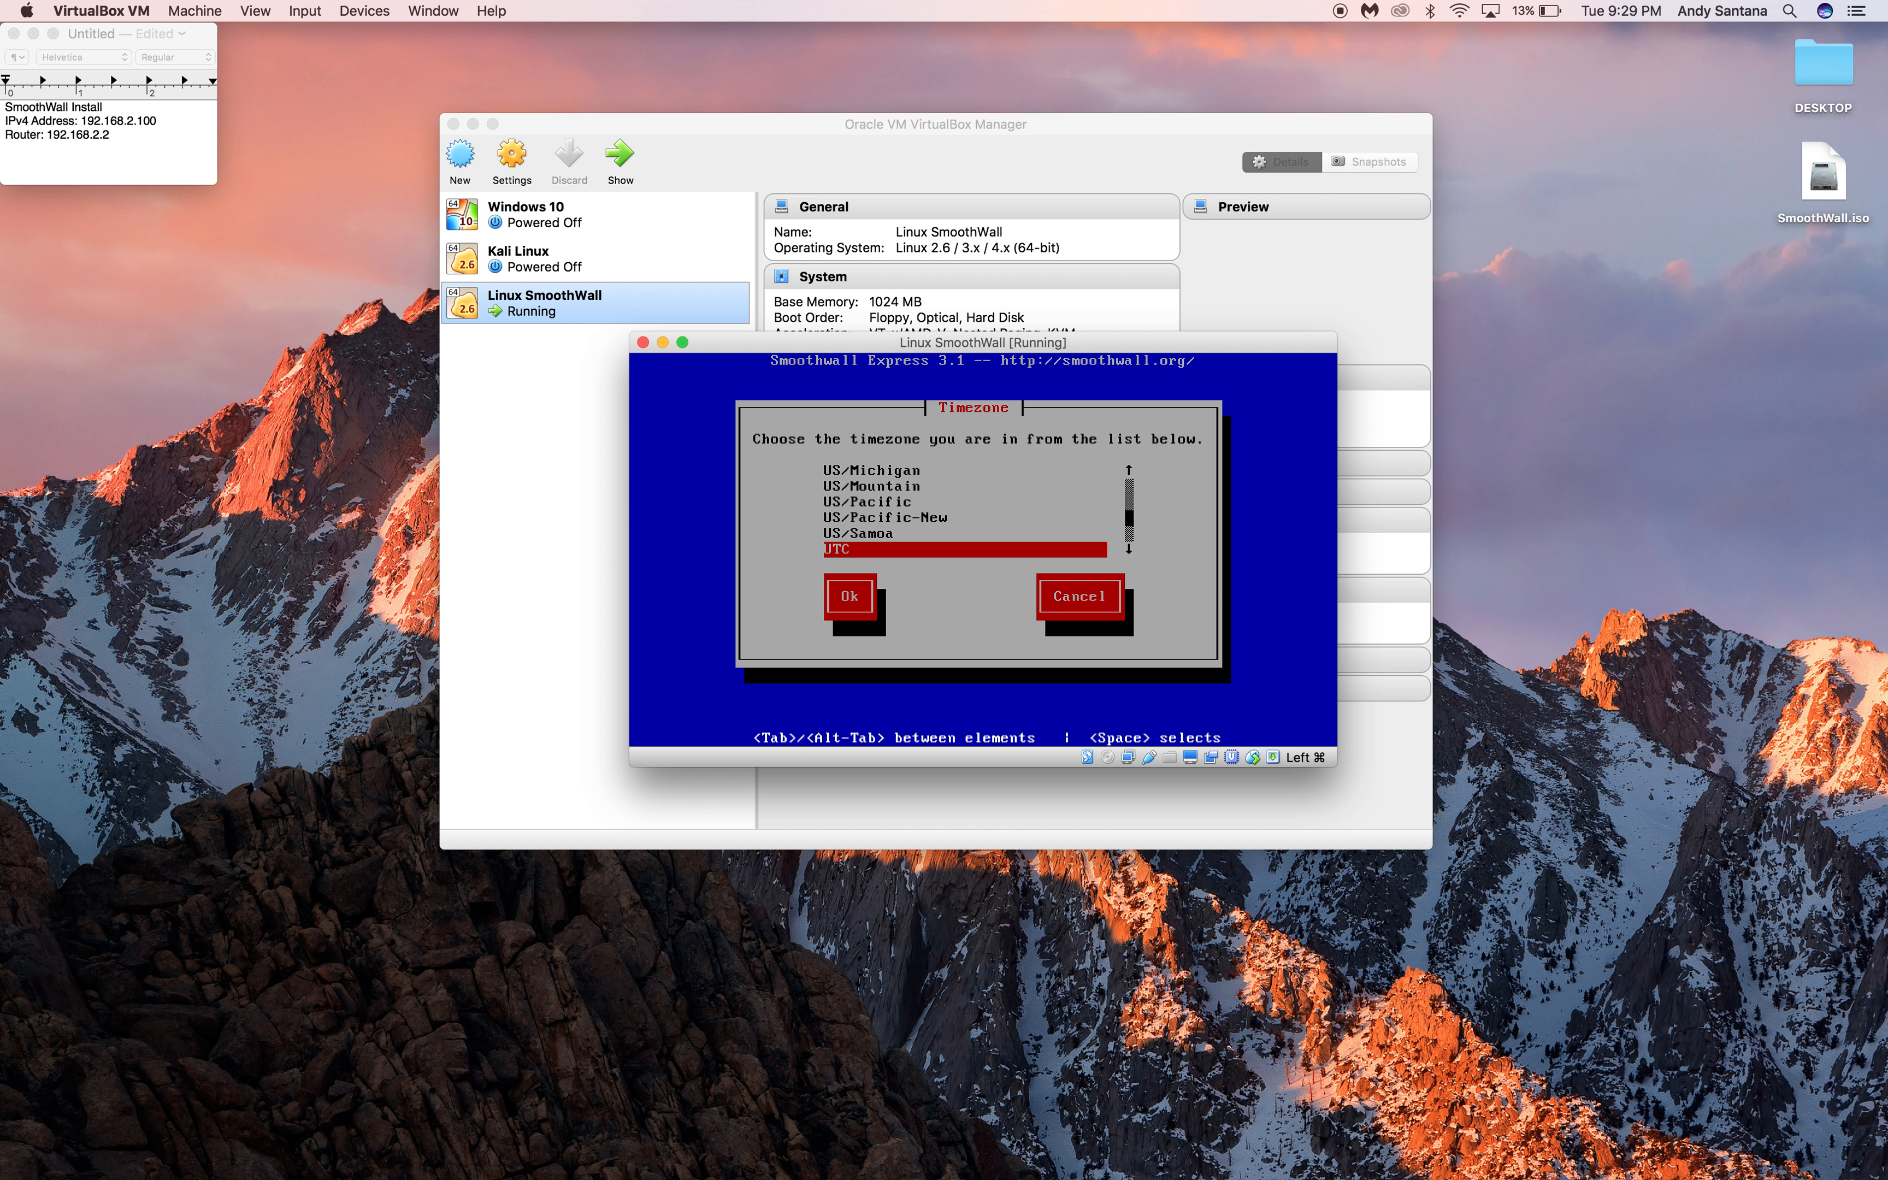
Set the installation's timezone to US/Eastern.
key("Up")
key("Up")
key("Up")
key("Up")
key("Up")
key("Up")
key("Up")
key("Up")
key("Up")
key("Up")
key("Up")
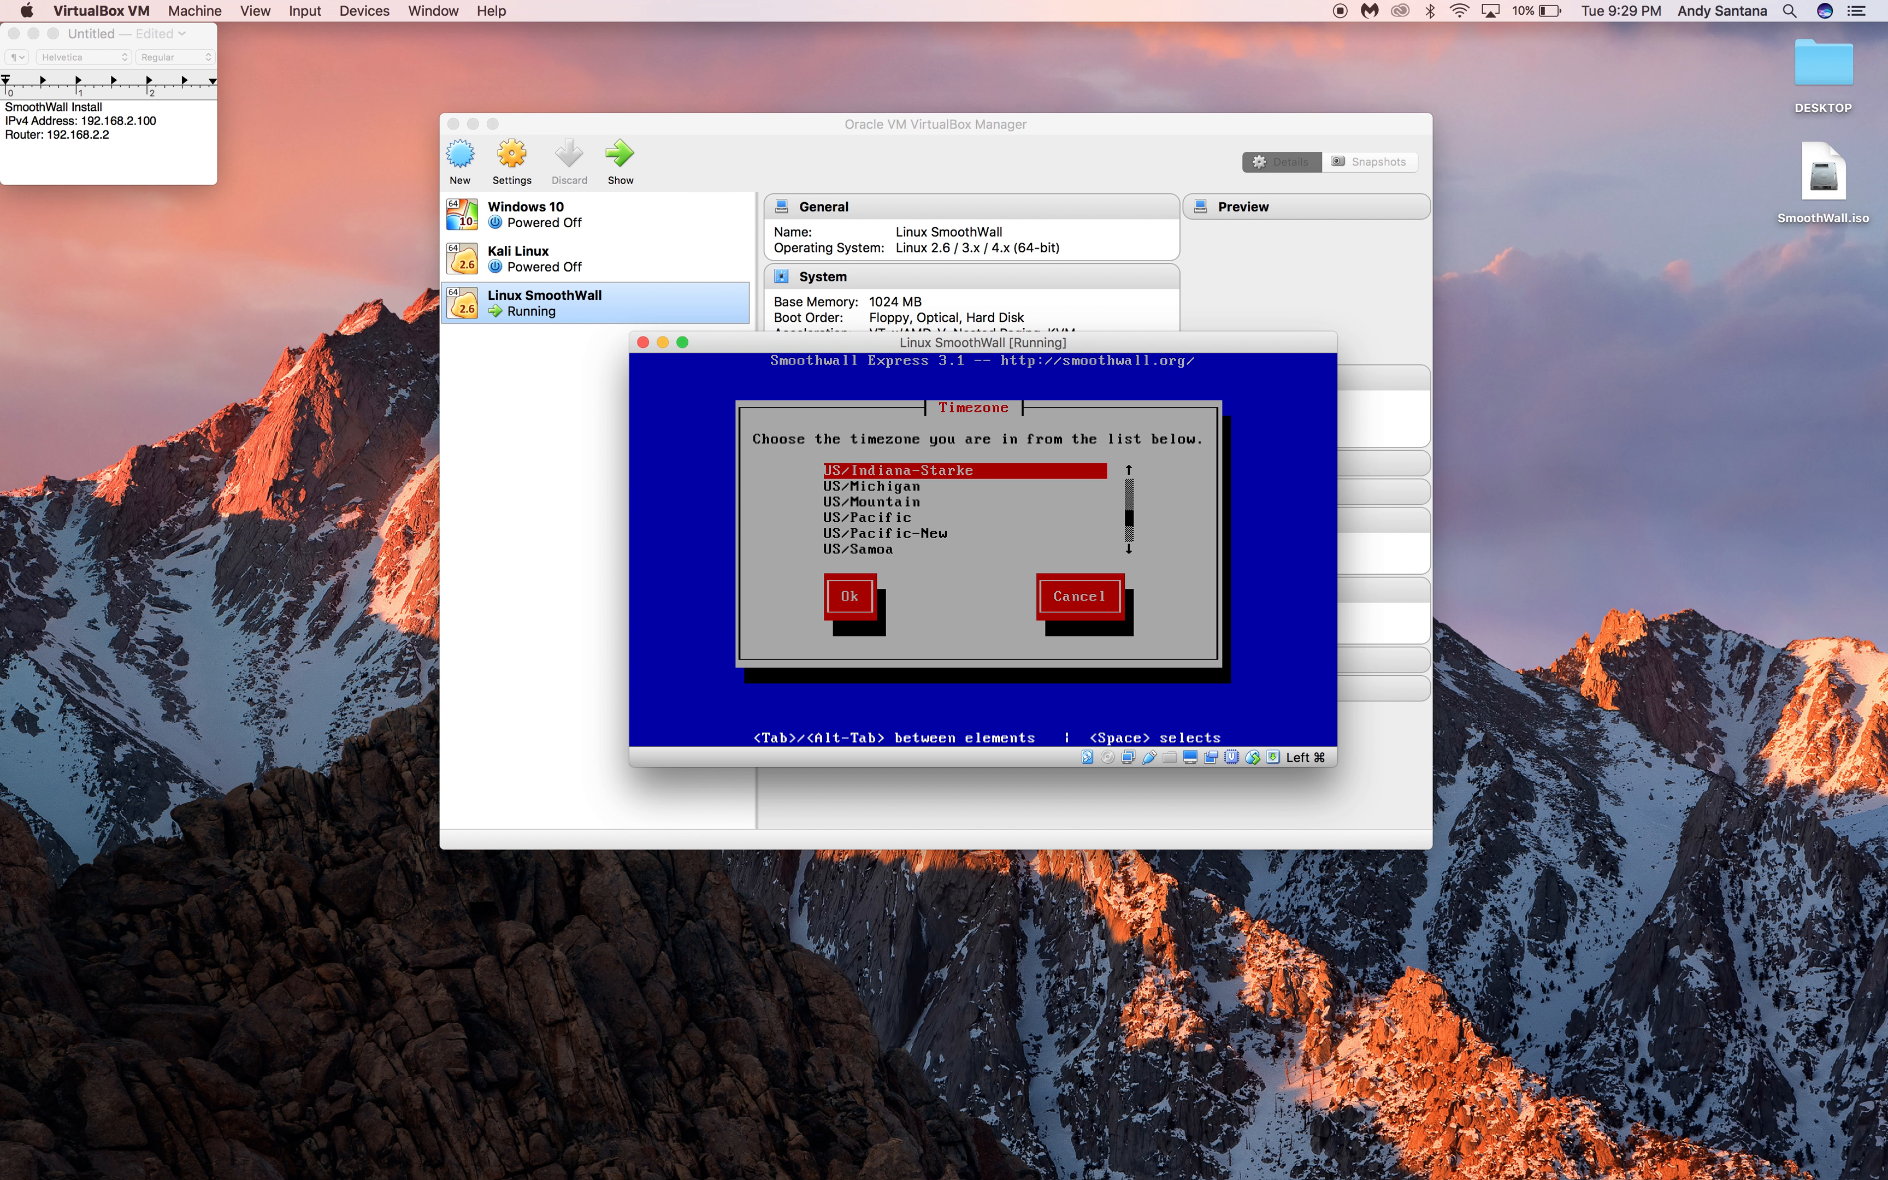
key("Down")
key("Down")
key("Down")
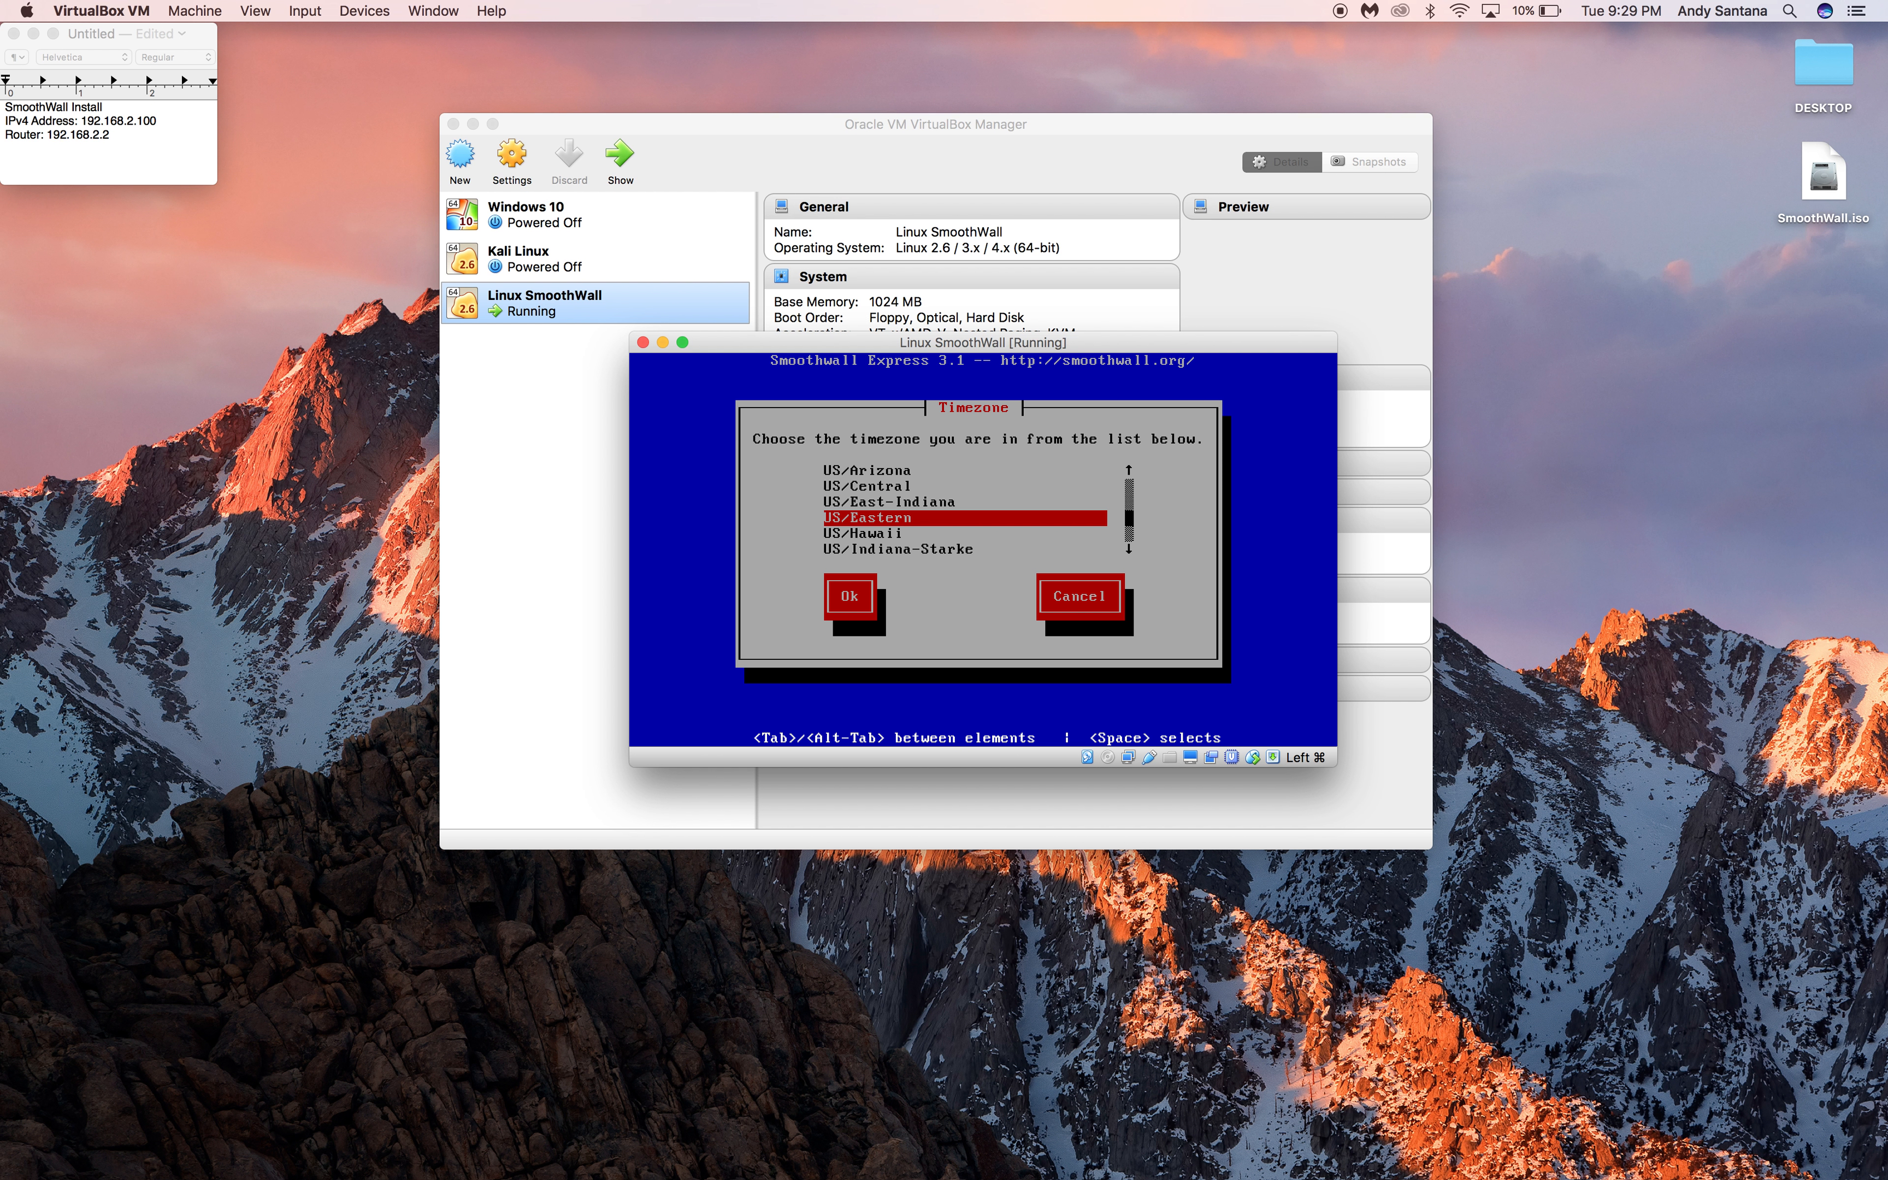
key("Return")
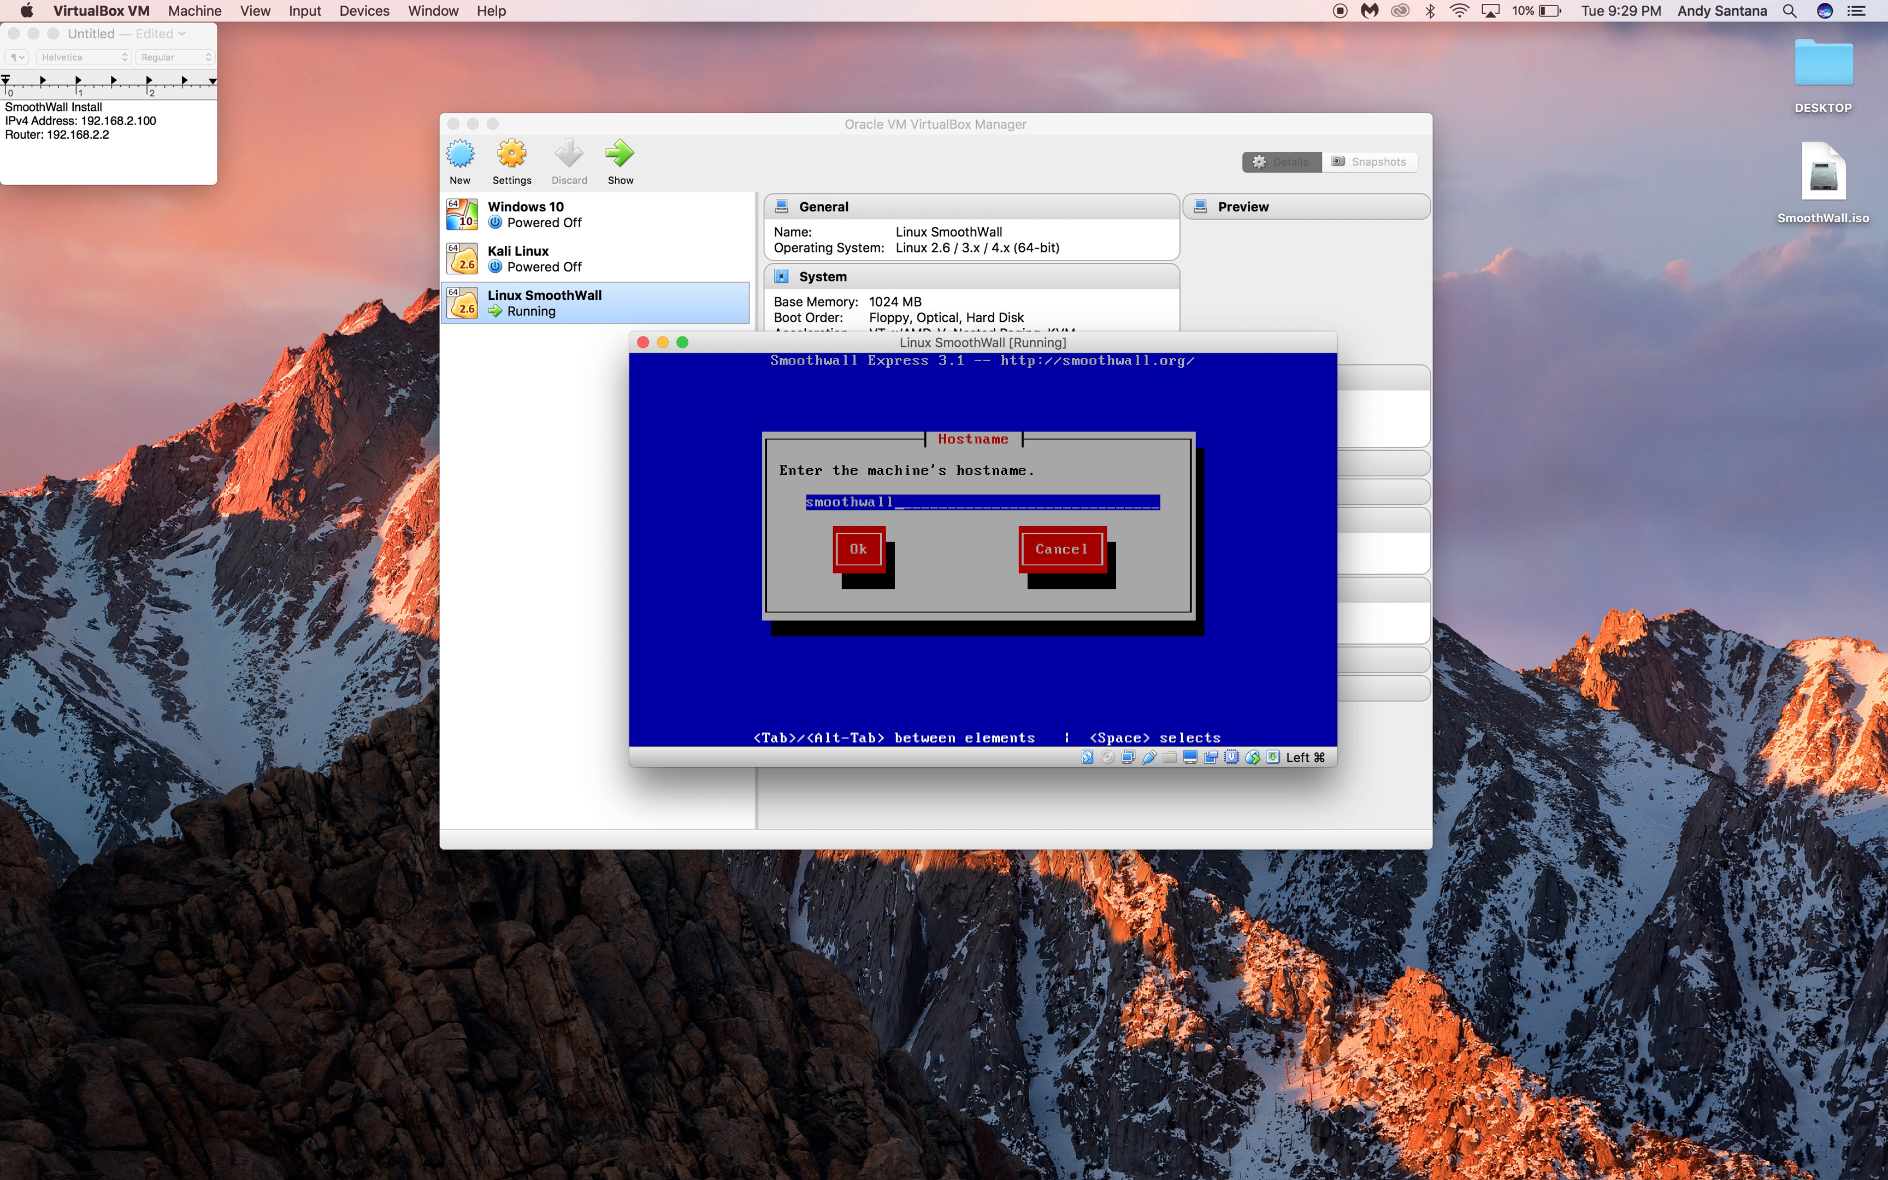
Accept the hostname smoothwall and set the default security policy for outgoing requests to Open.
key("Tab")
key("Return")
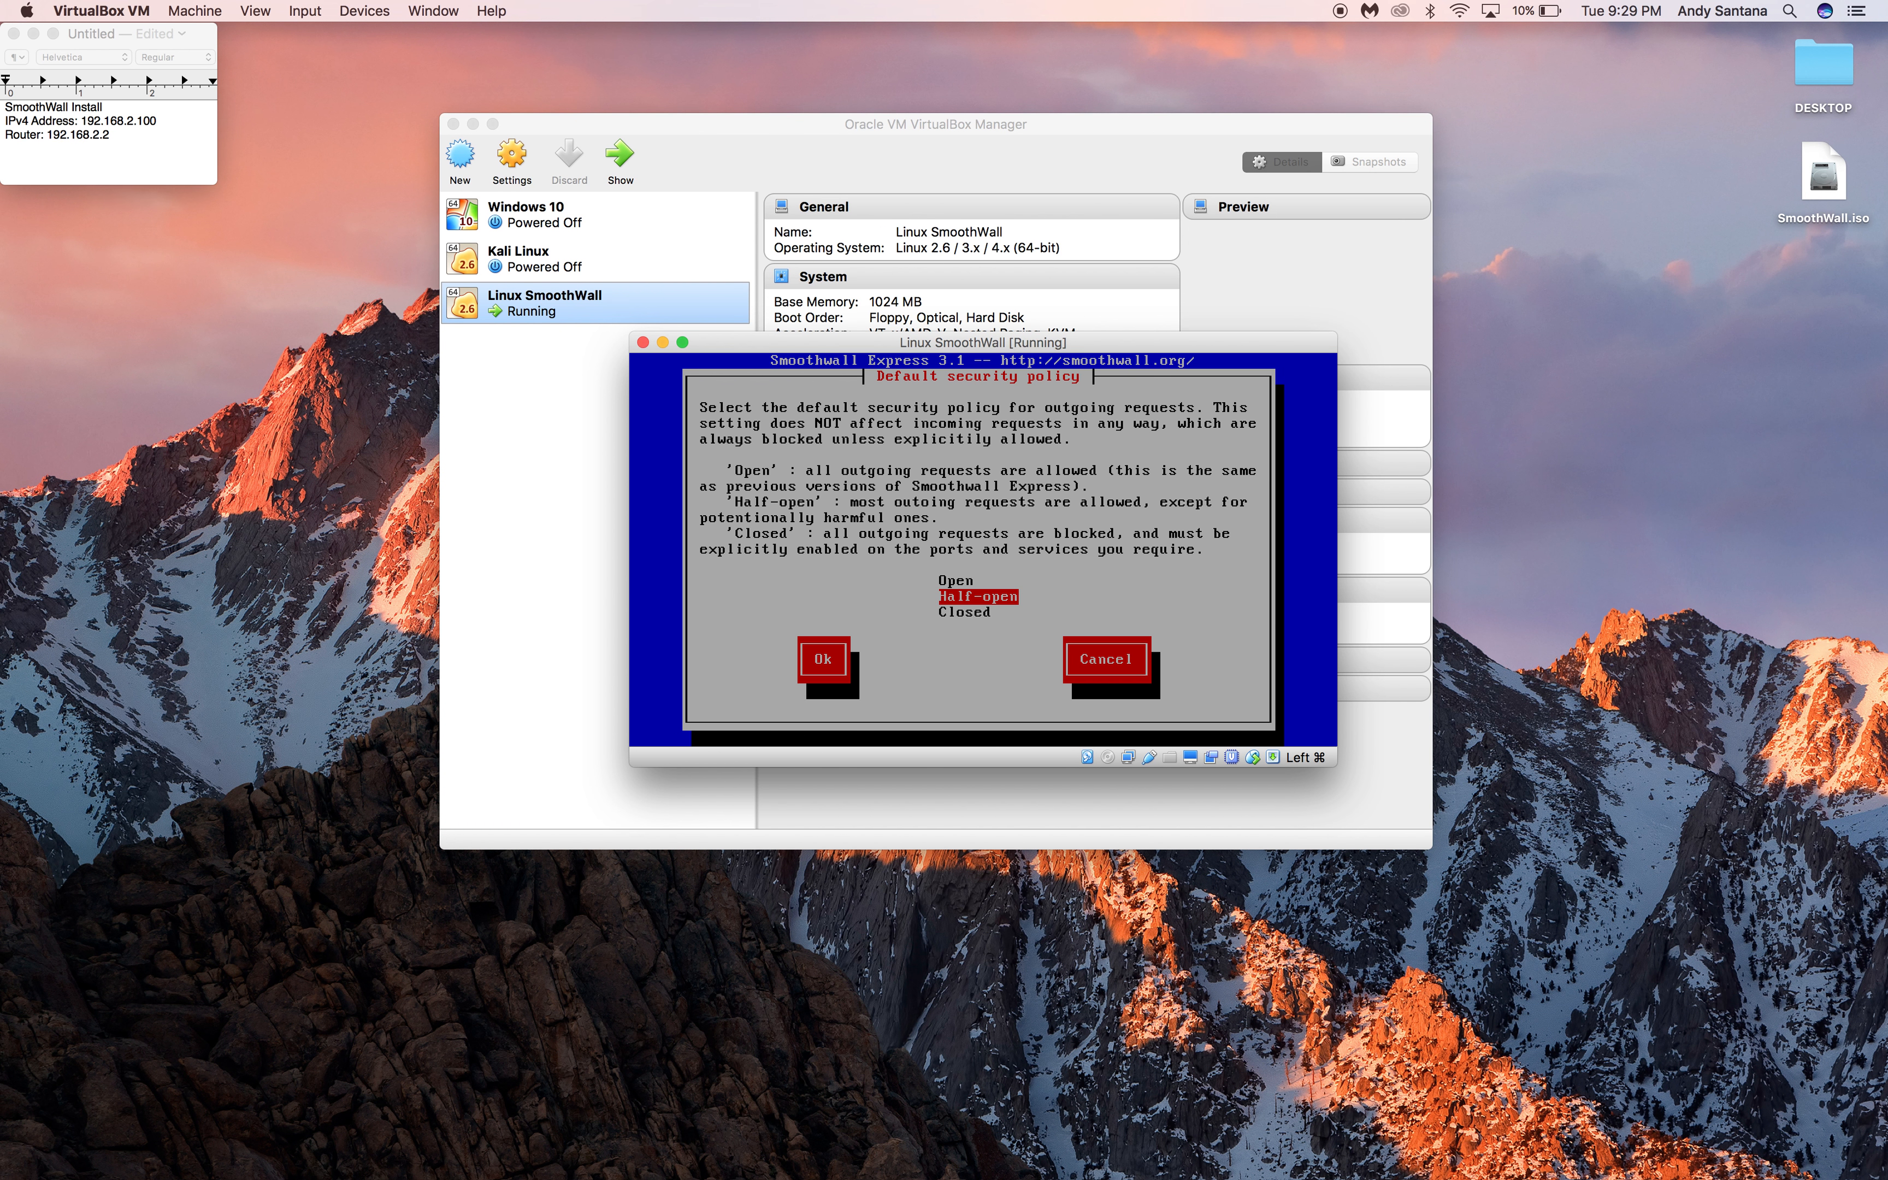
key("Up")
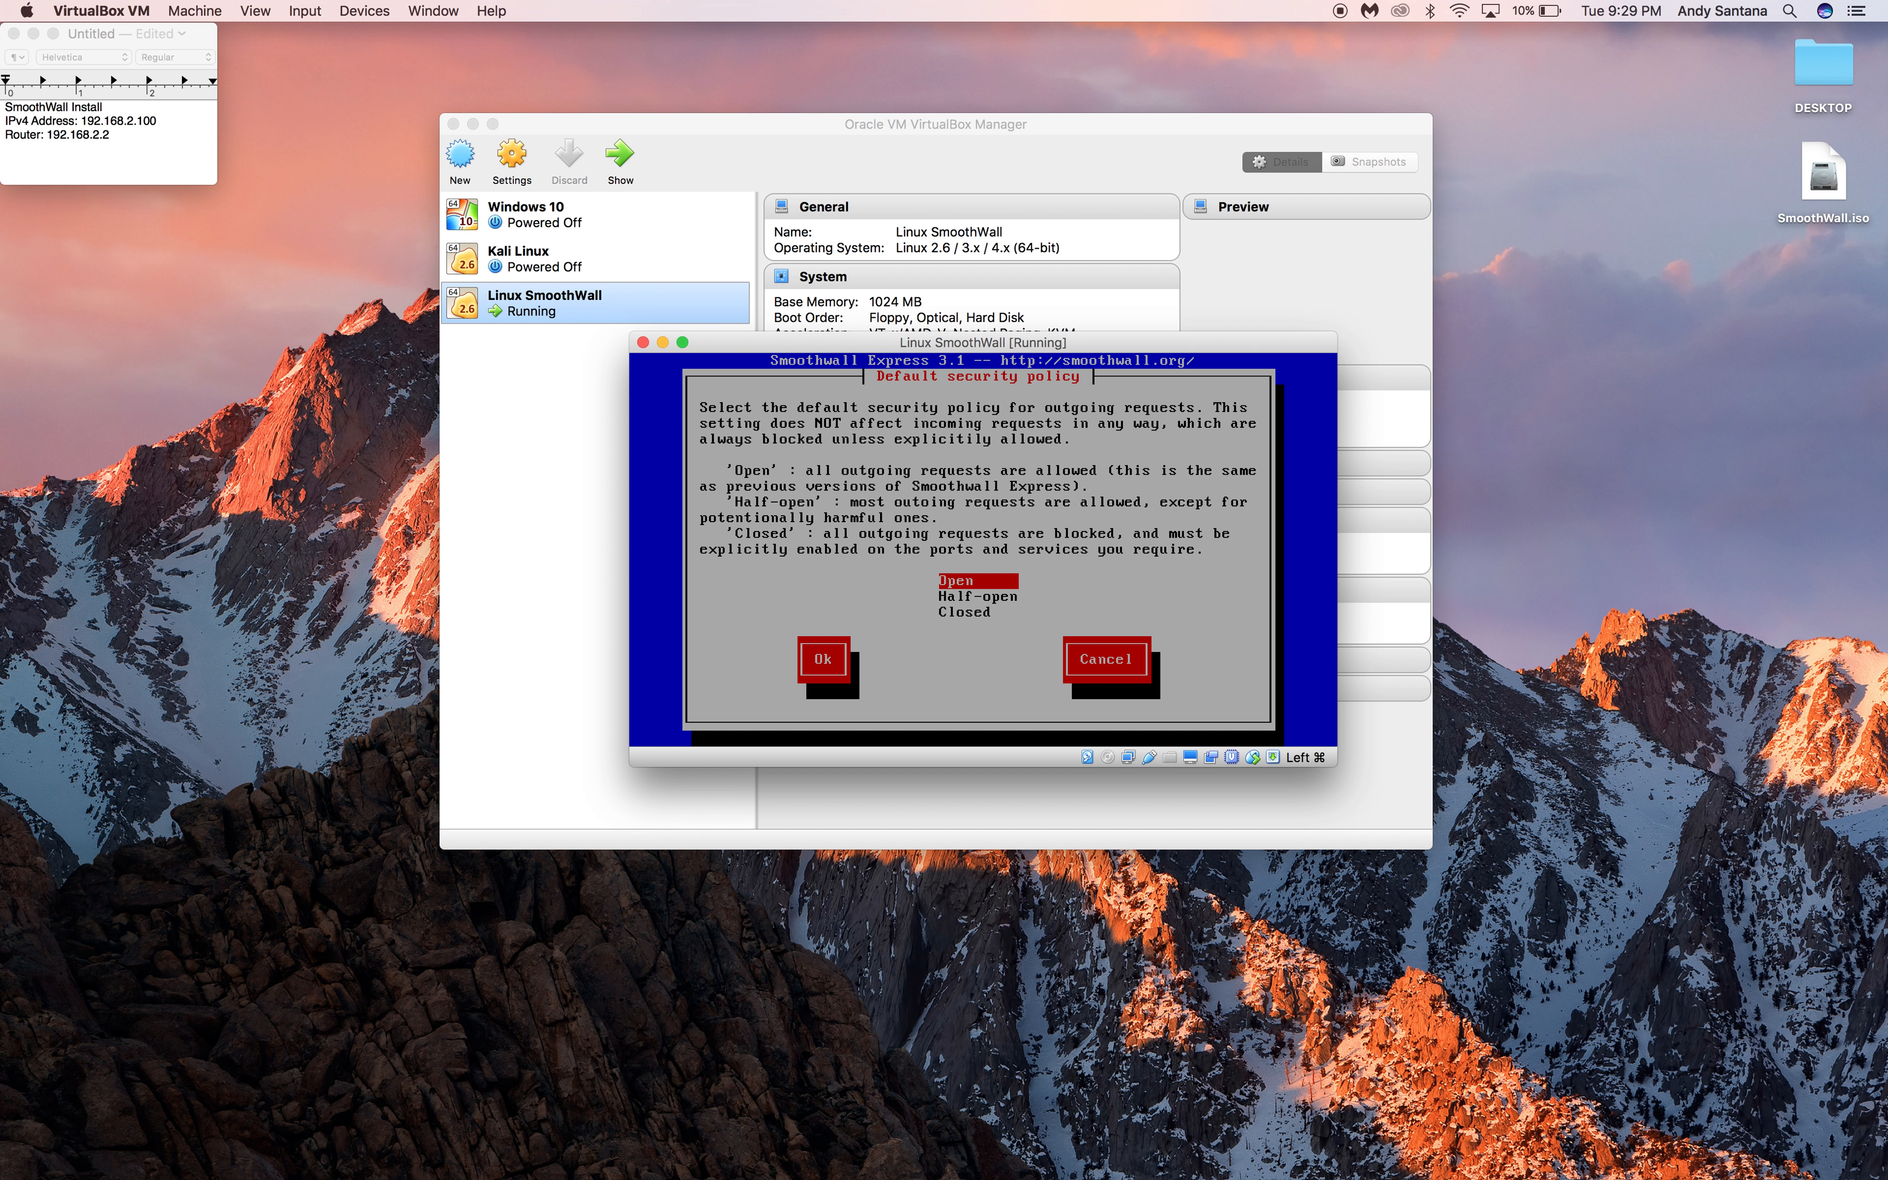
key("Return")
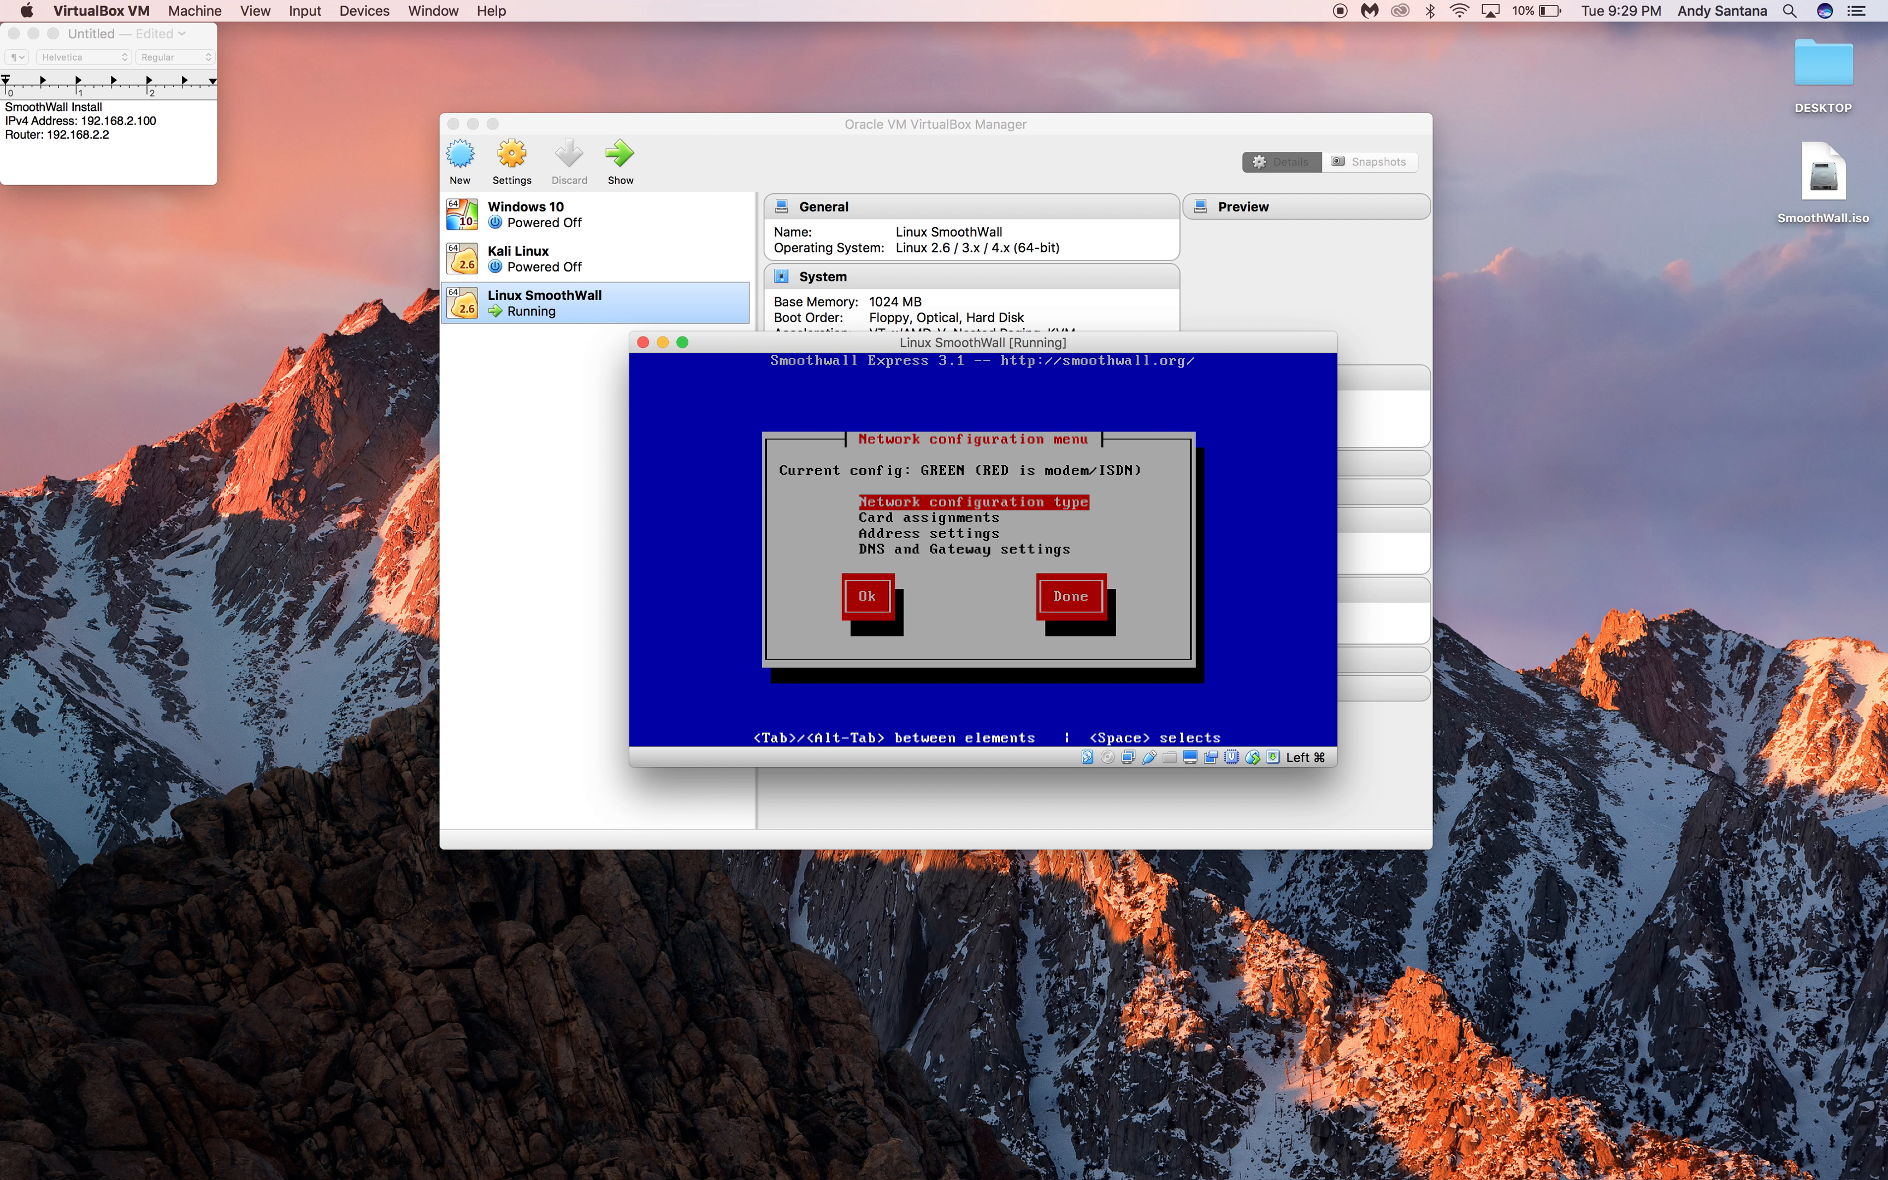
Set the network configuration type to GREEN + RED.
key("Return")
key("Down")
key("Down")
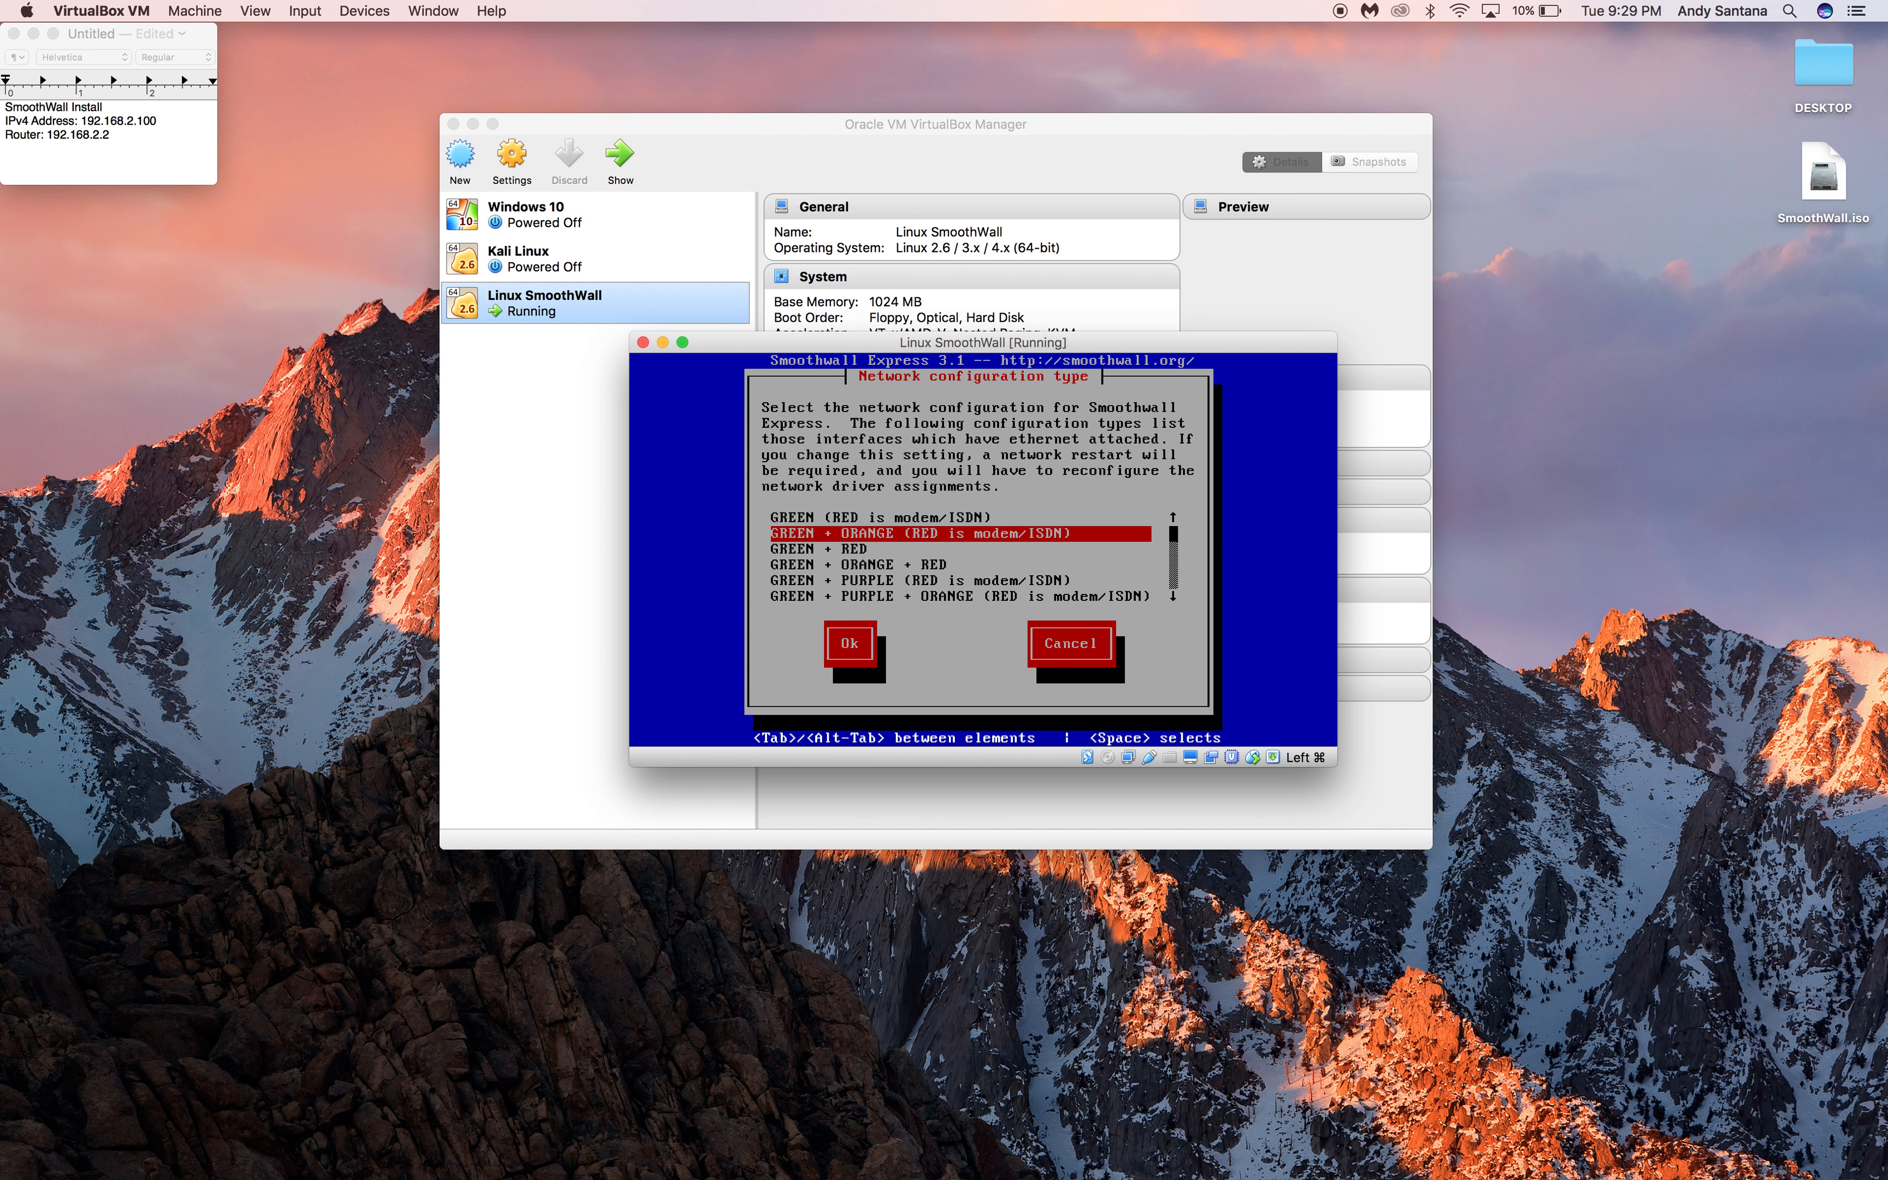
key("Return")
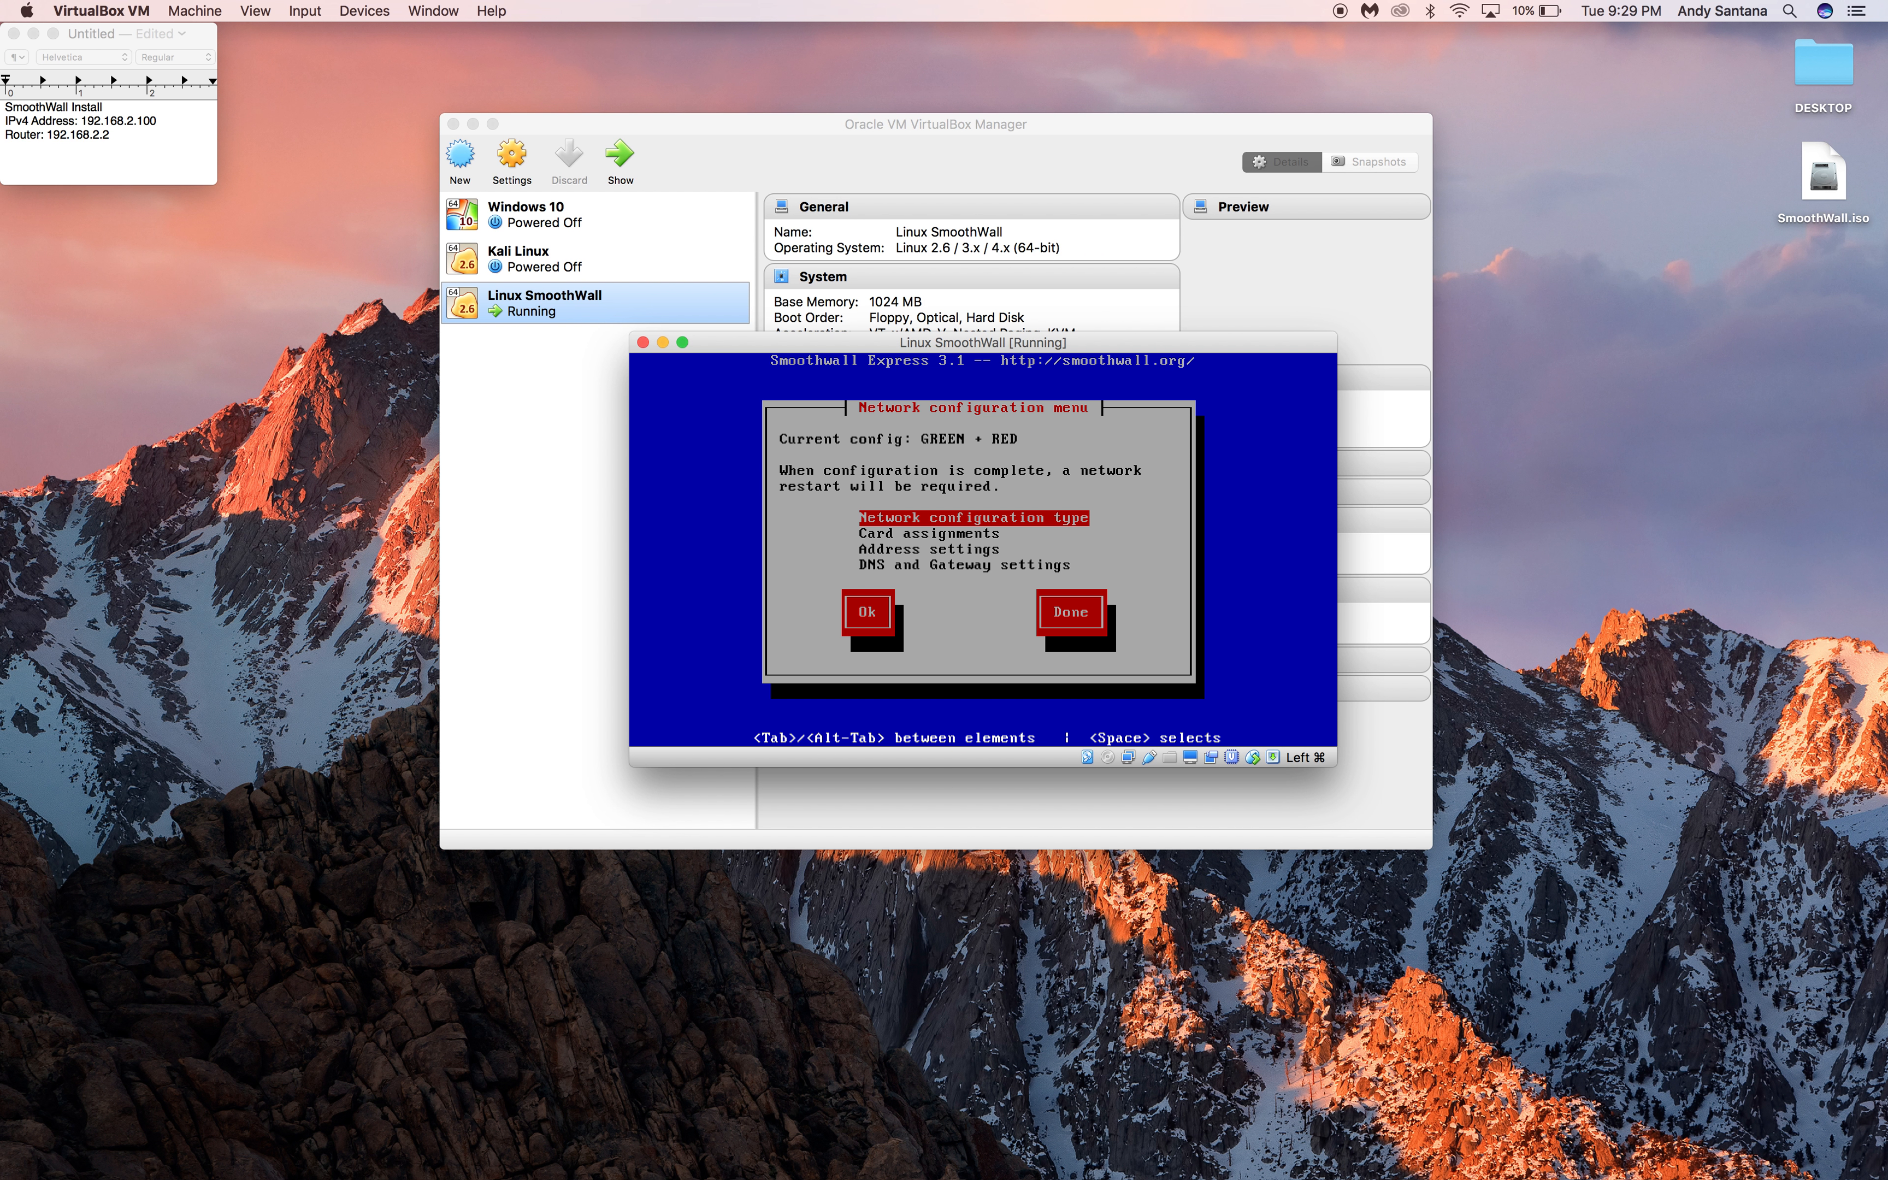
Choose to change the card assignments and assign the first unclaimed Intel PRO/1000 ethernet card to GREEN.
key("Down")
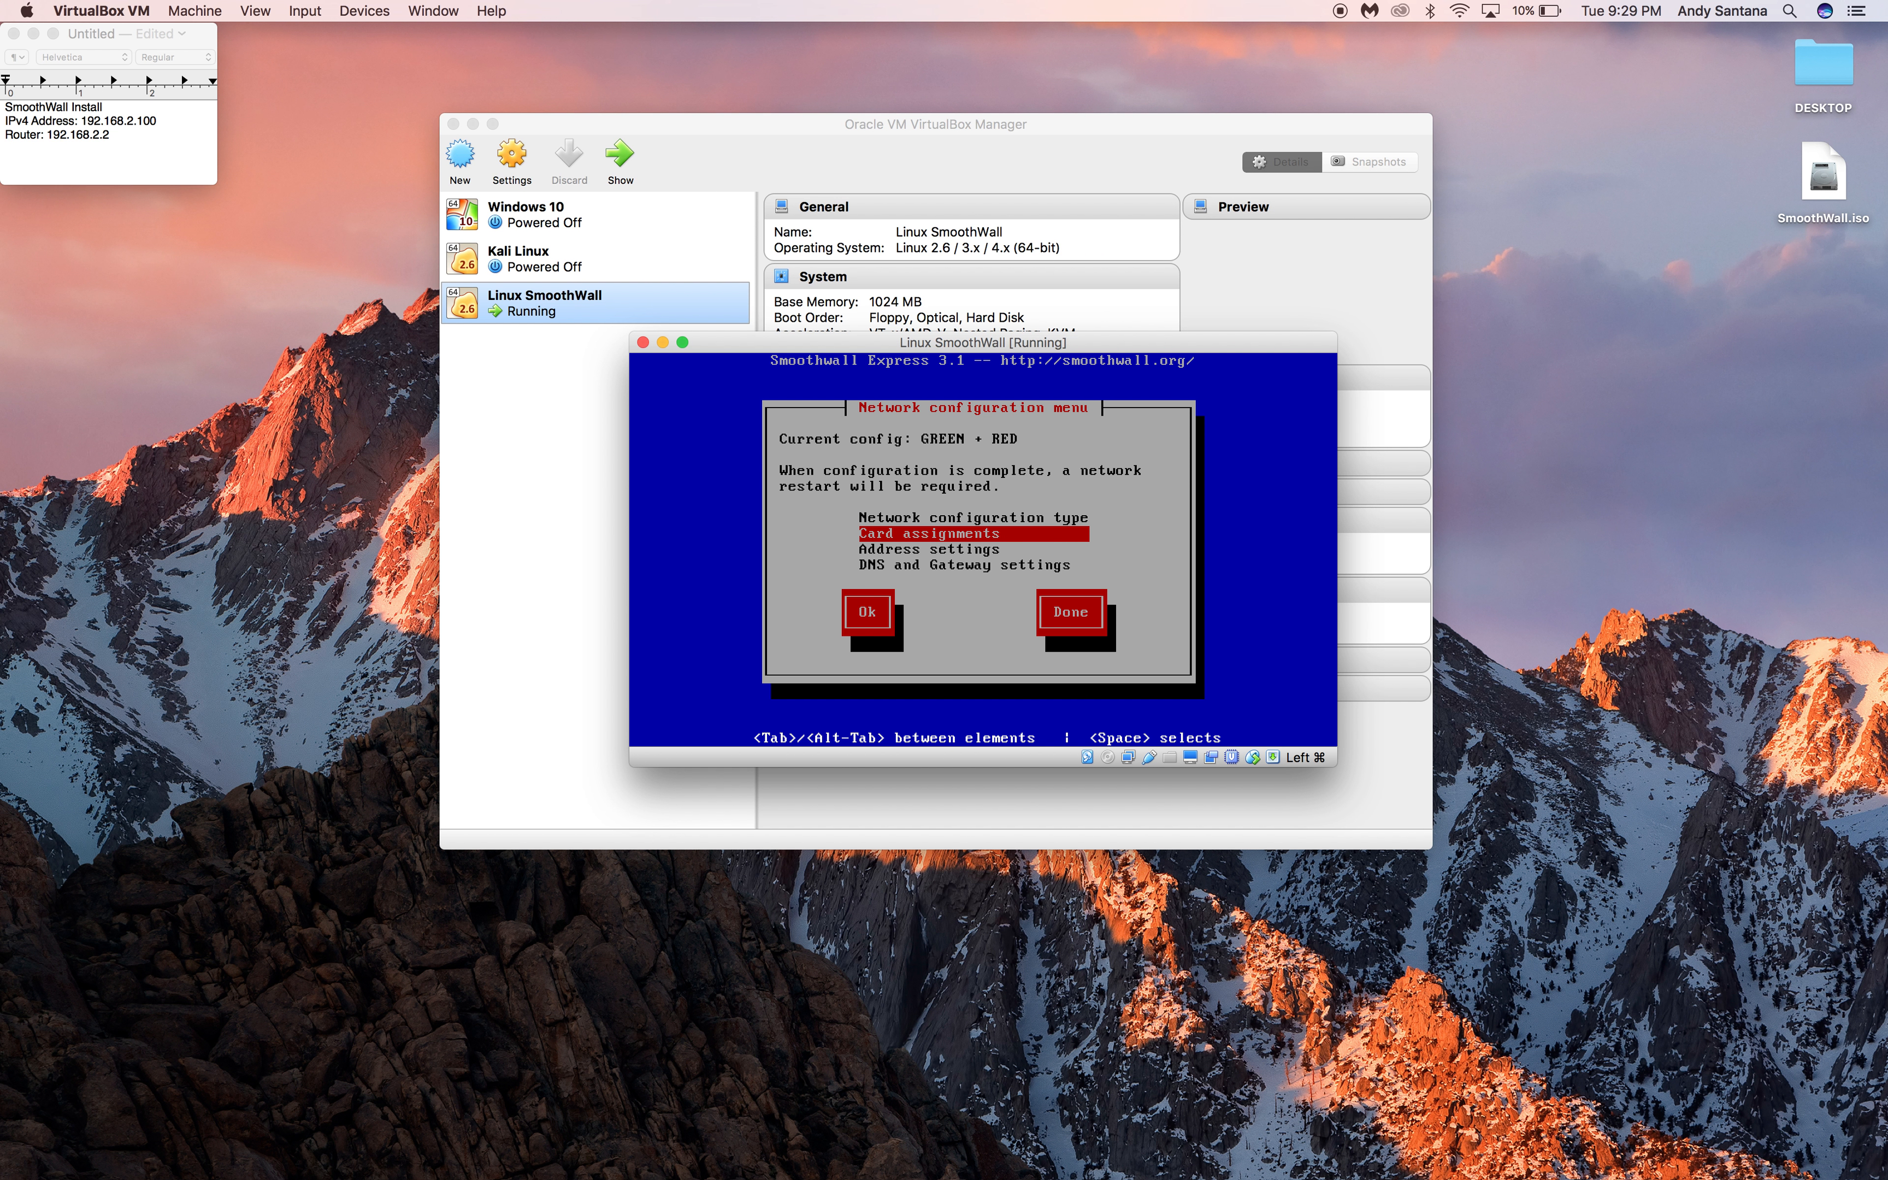
key("Return")
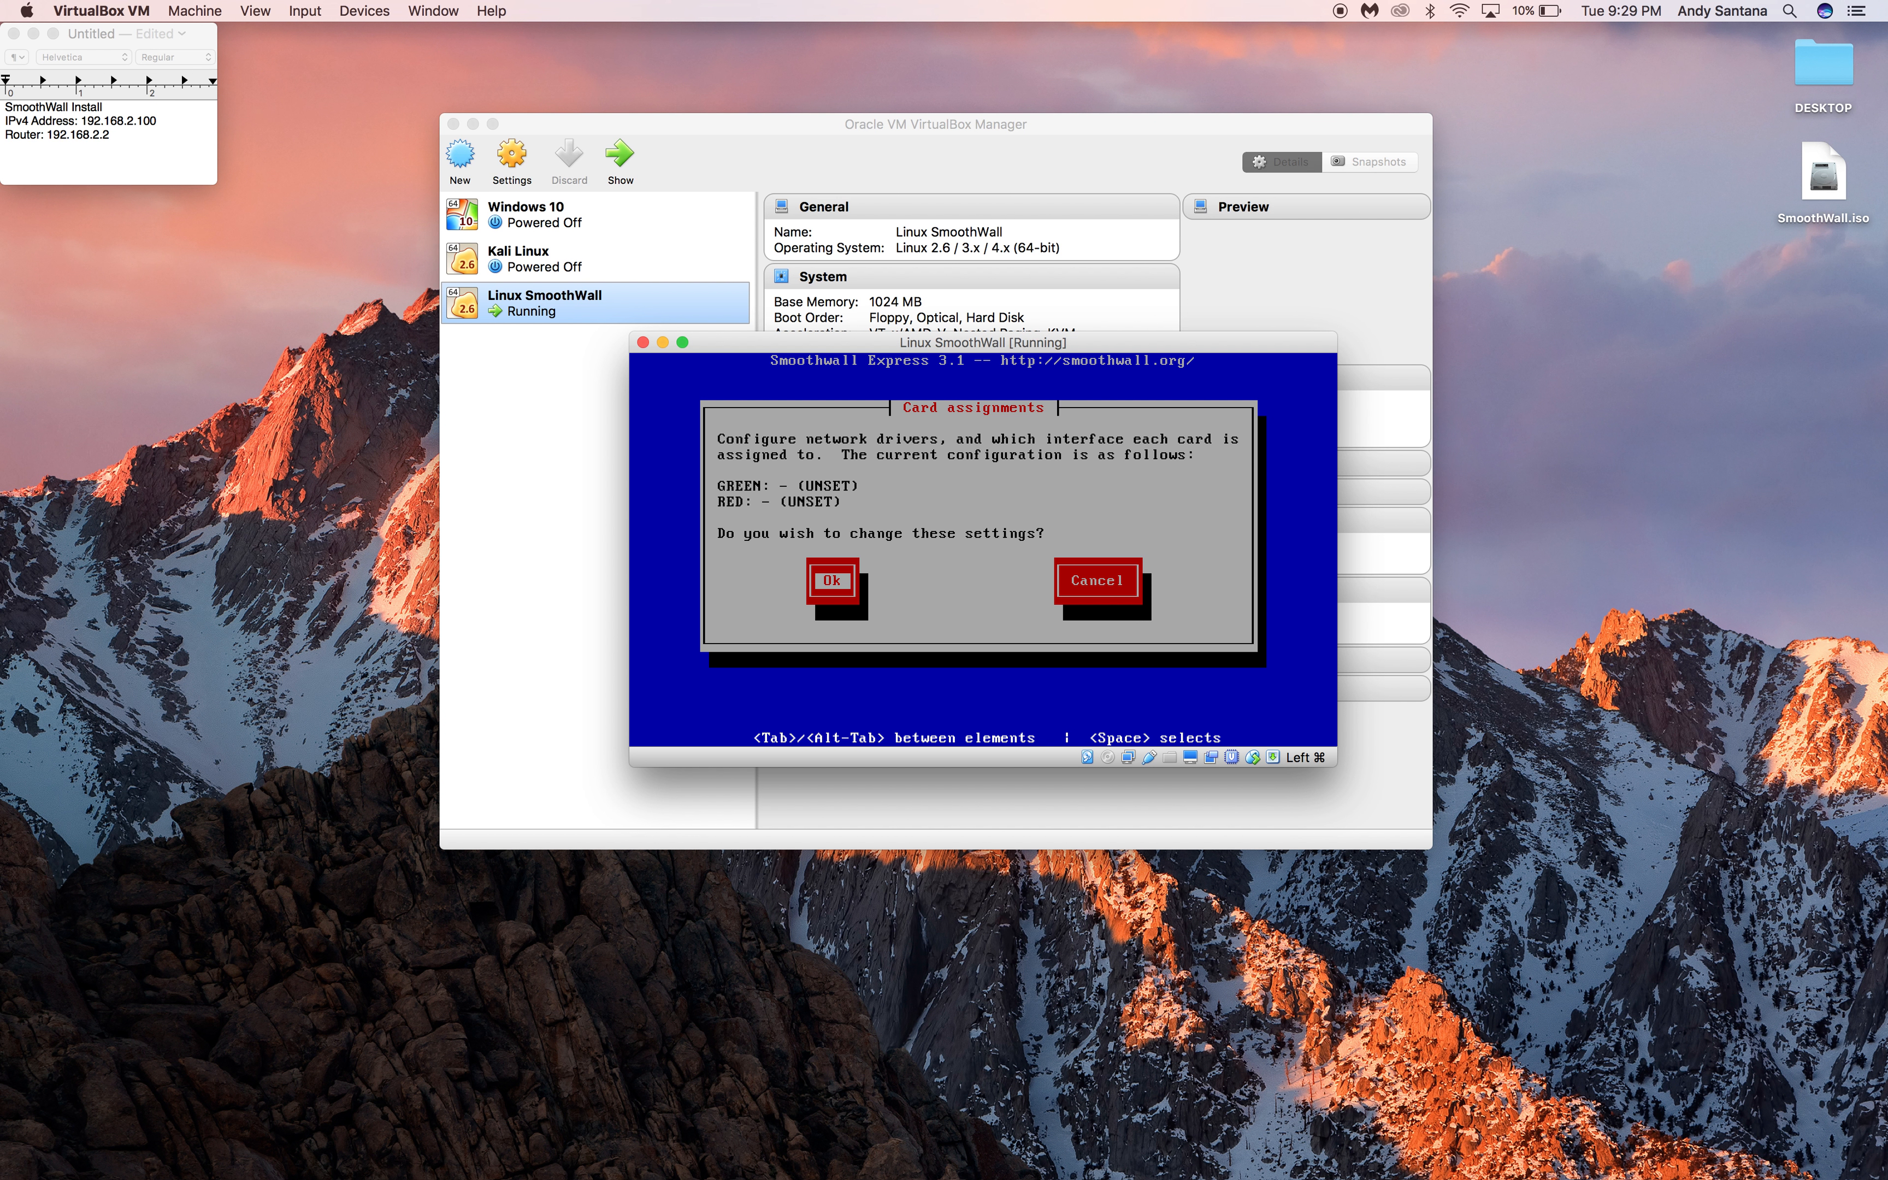
key("Return")
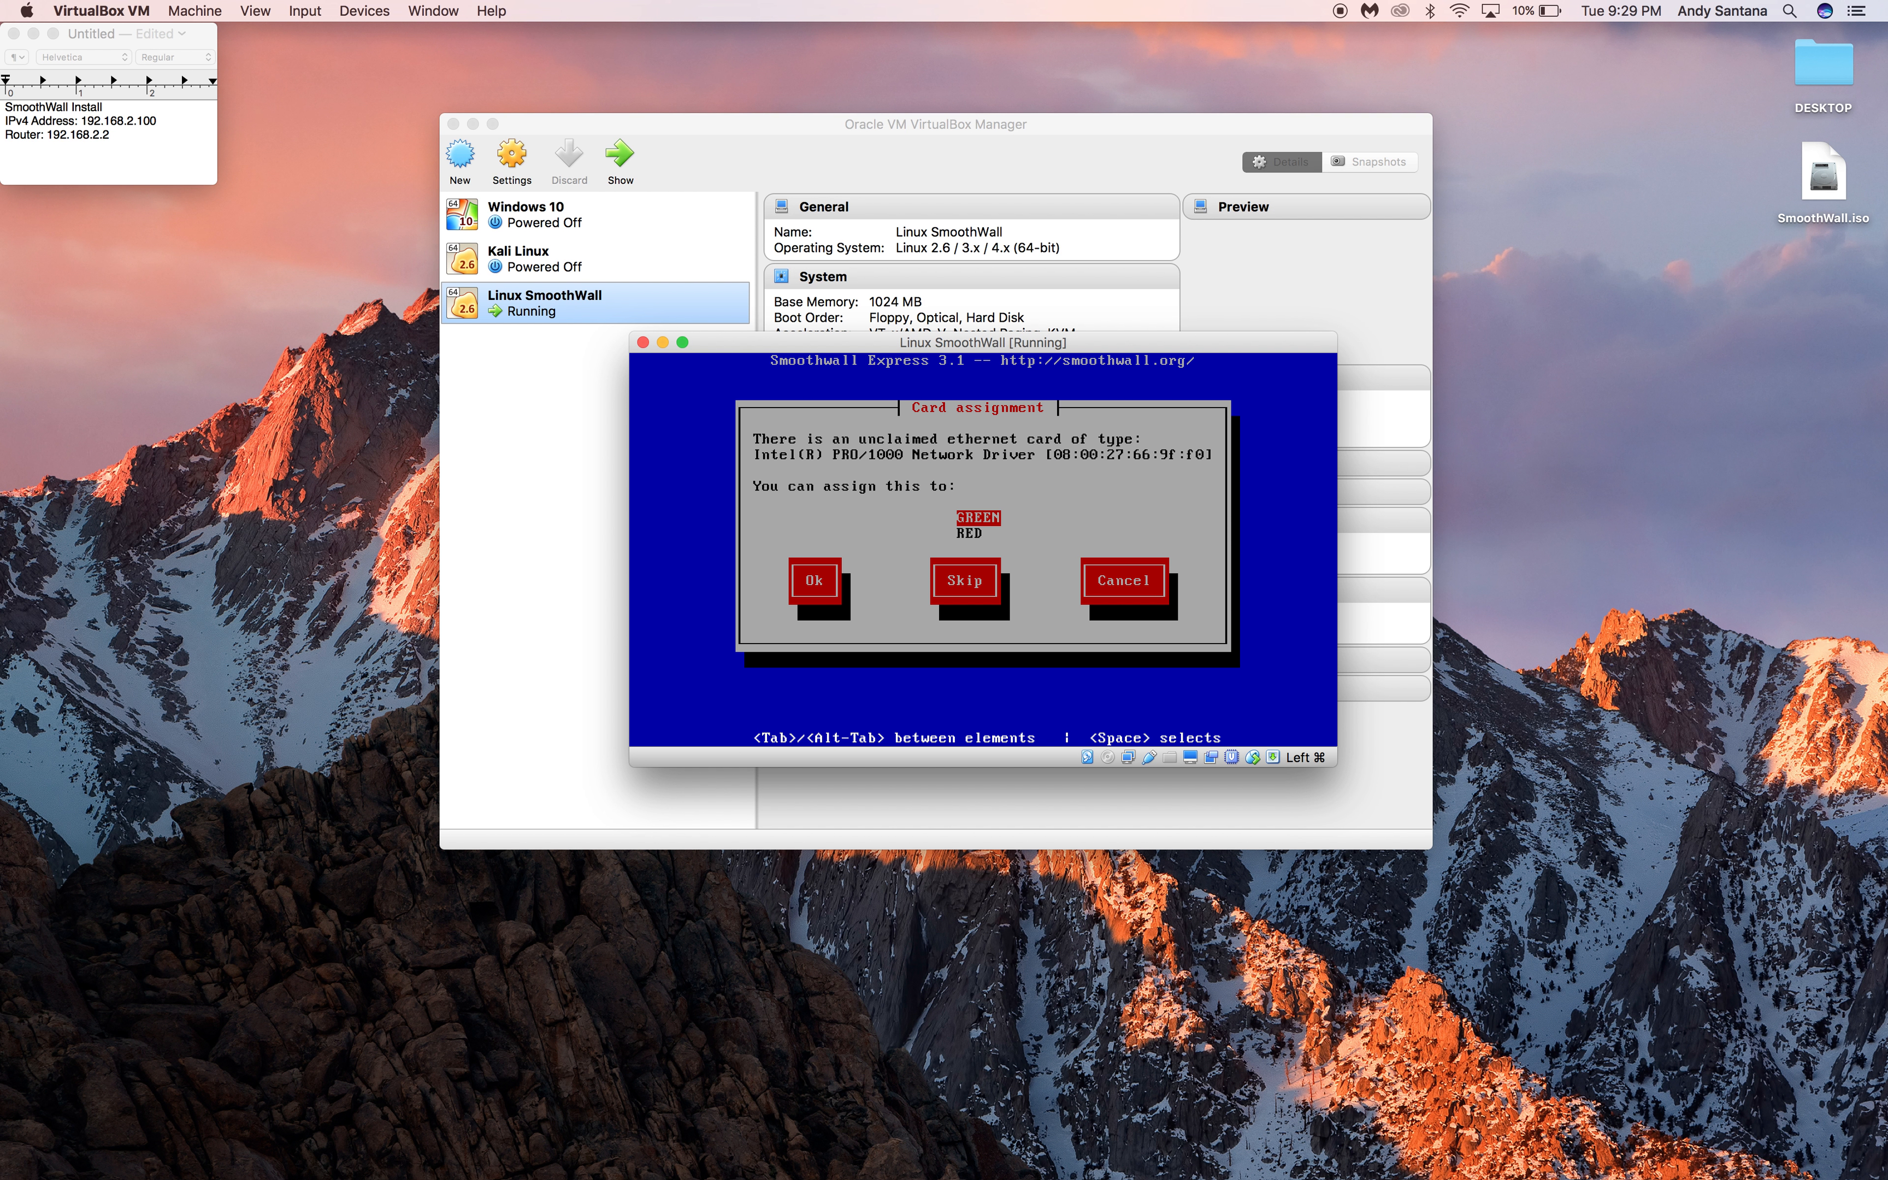
key("Return")
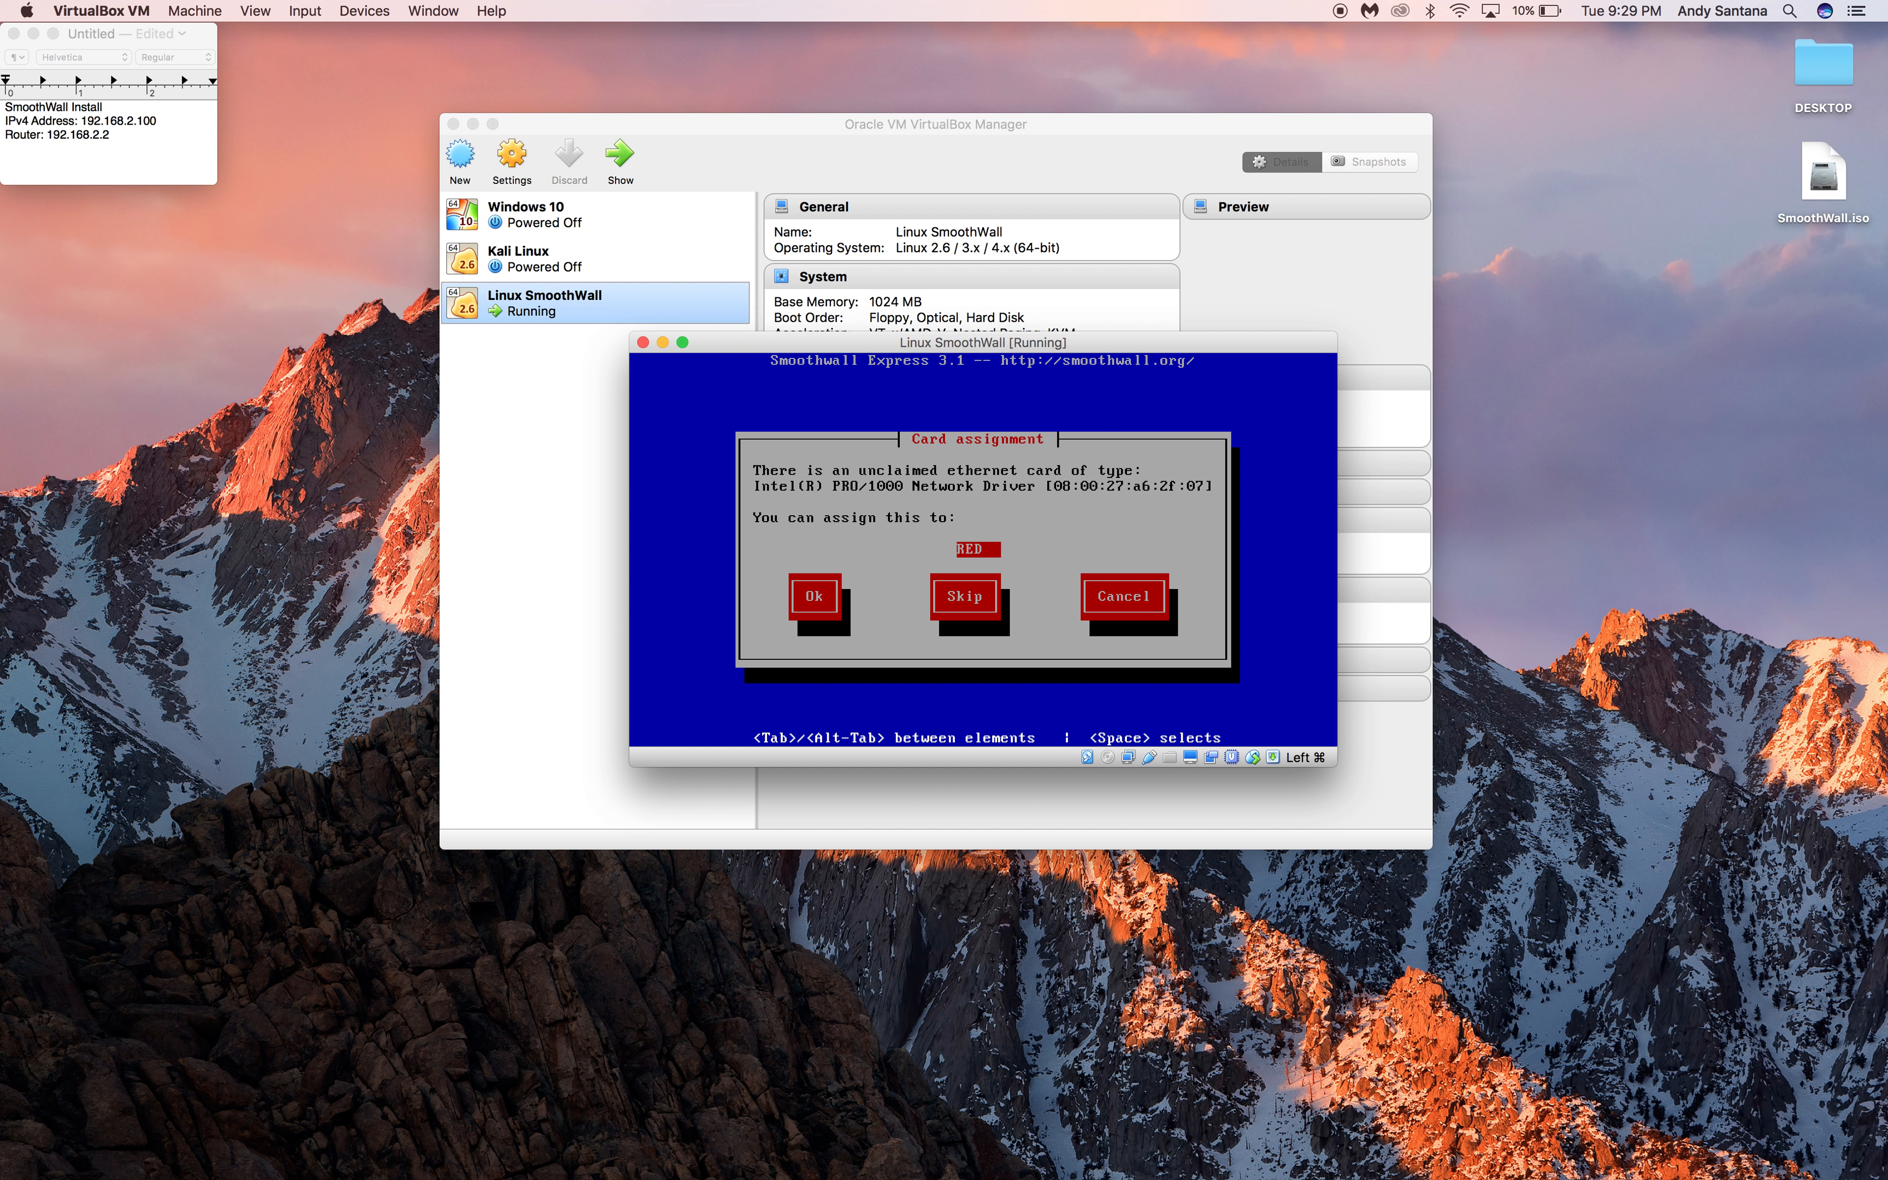
Assign the second unclaimed Intel PRO/1000 ethernet card to RED and finish the card assignments.
key("Return")
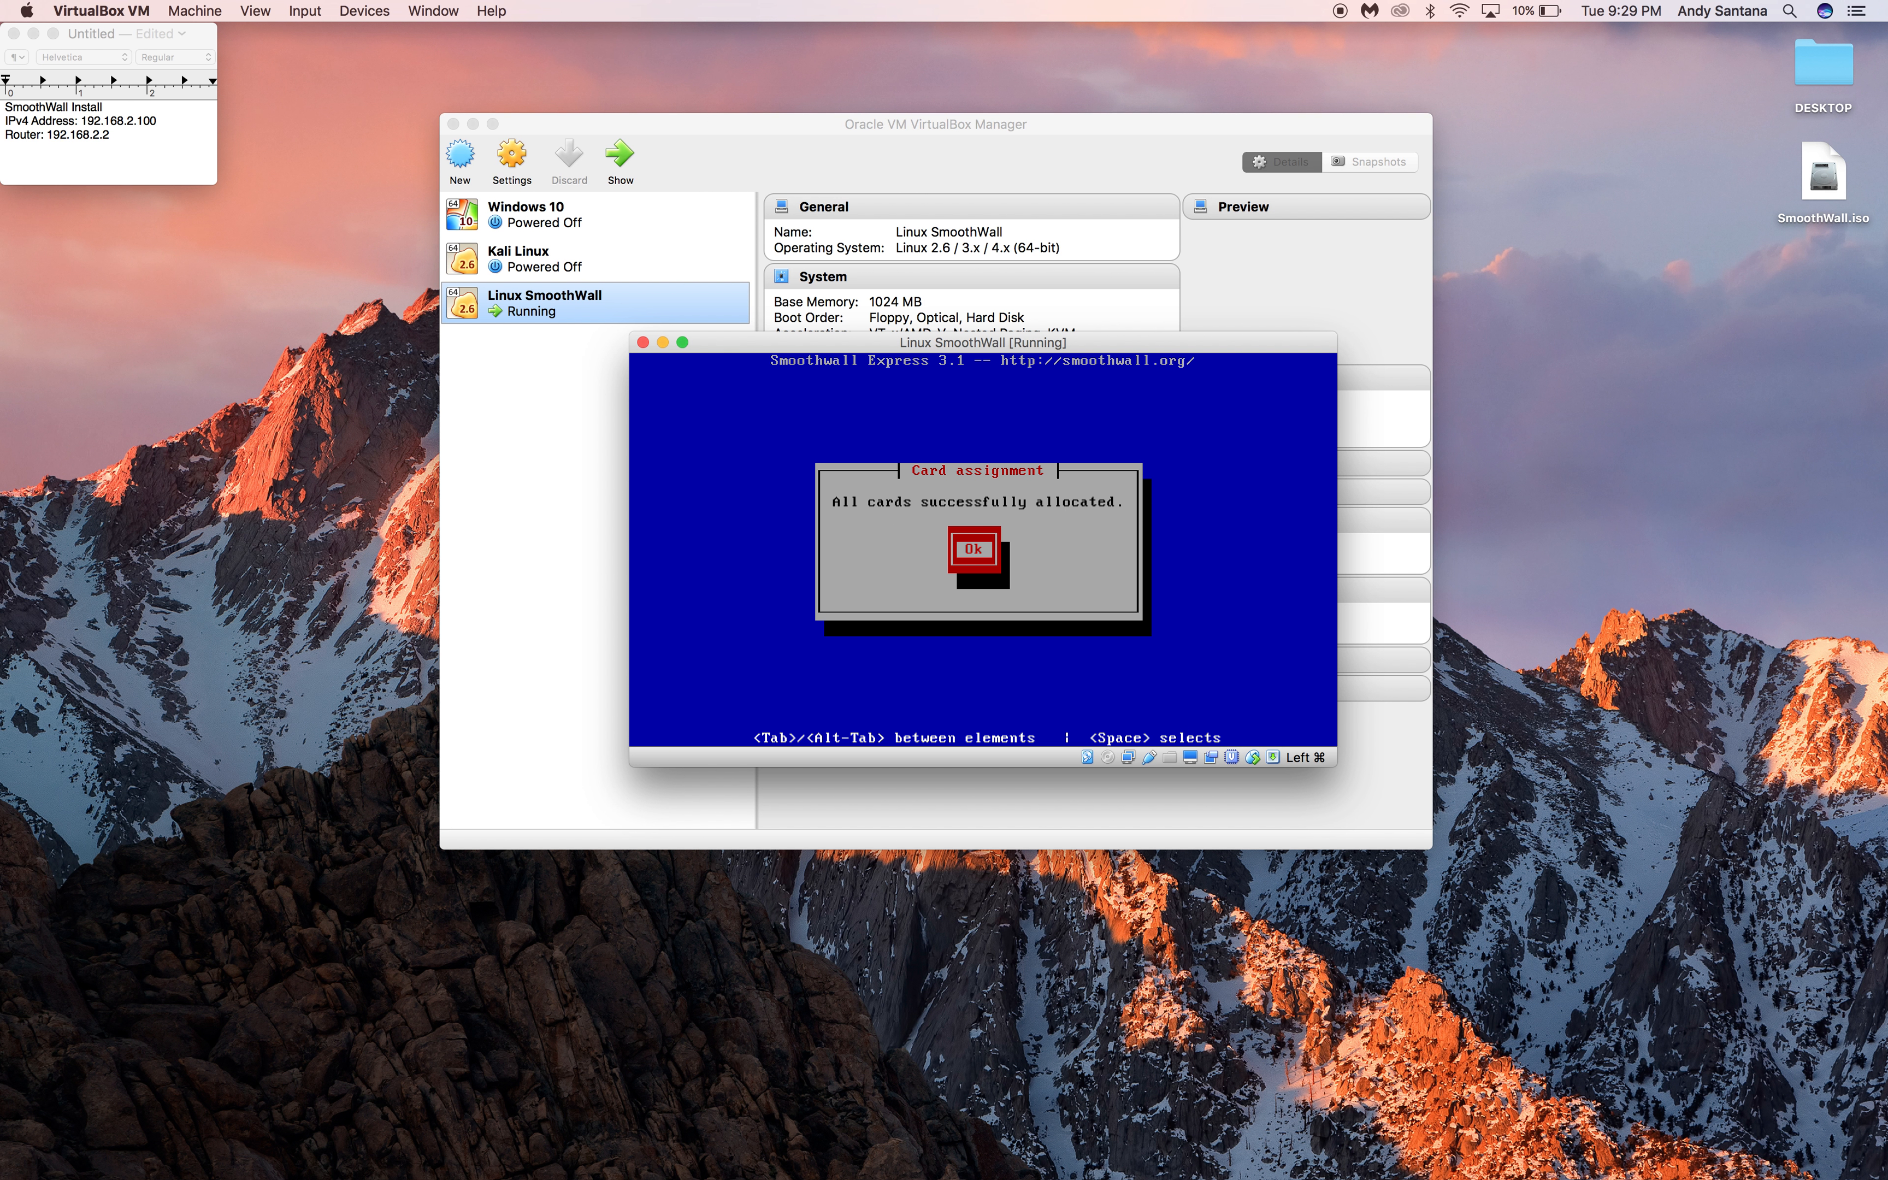
key("Return")
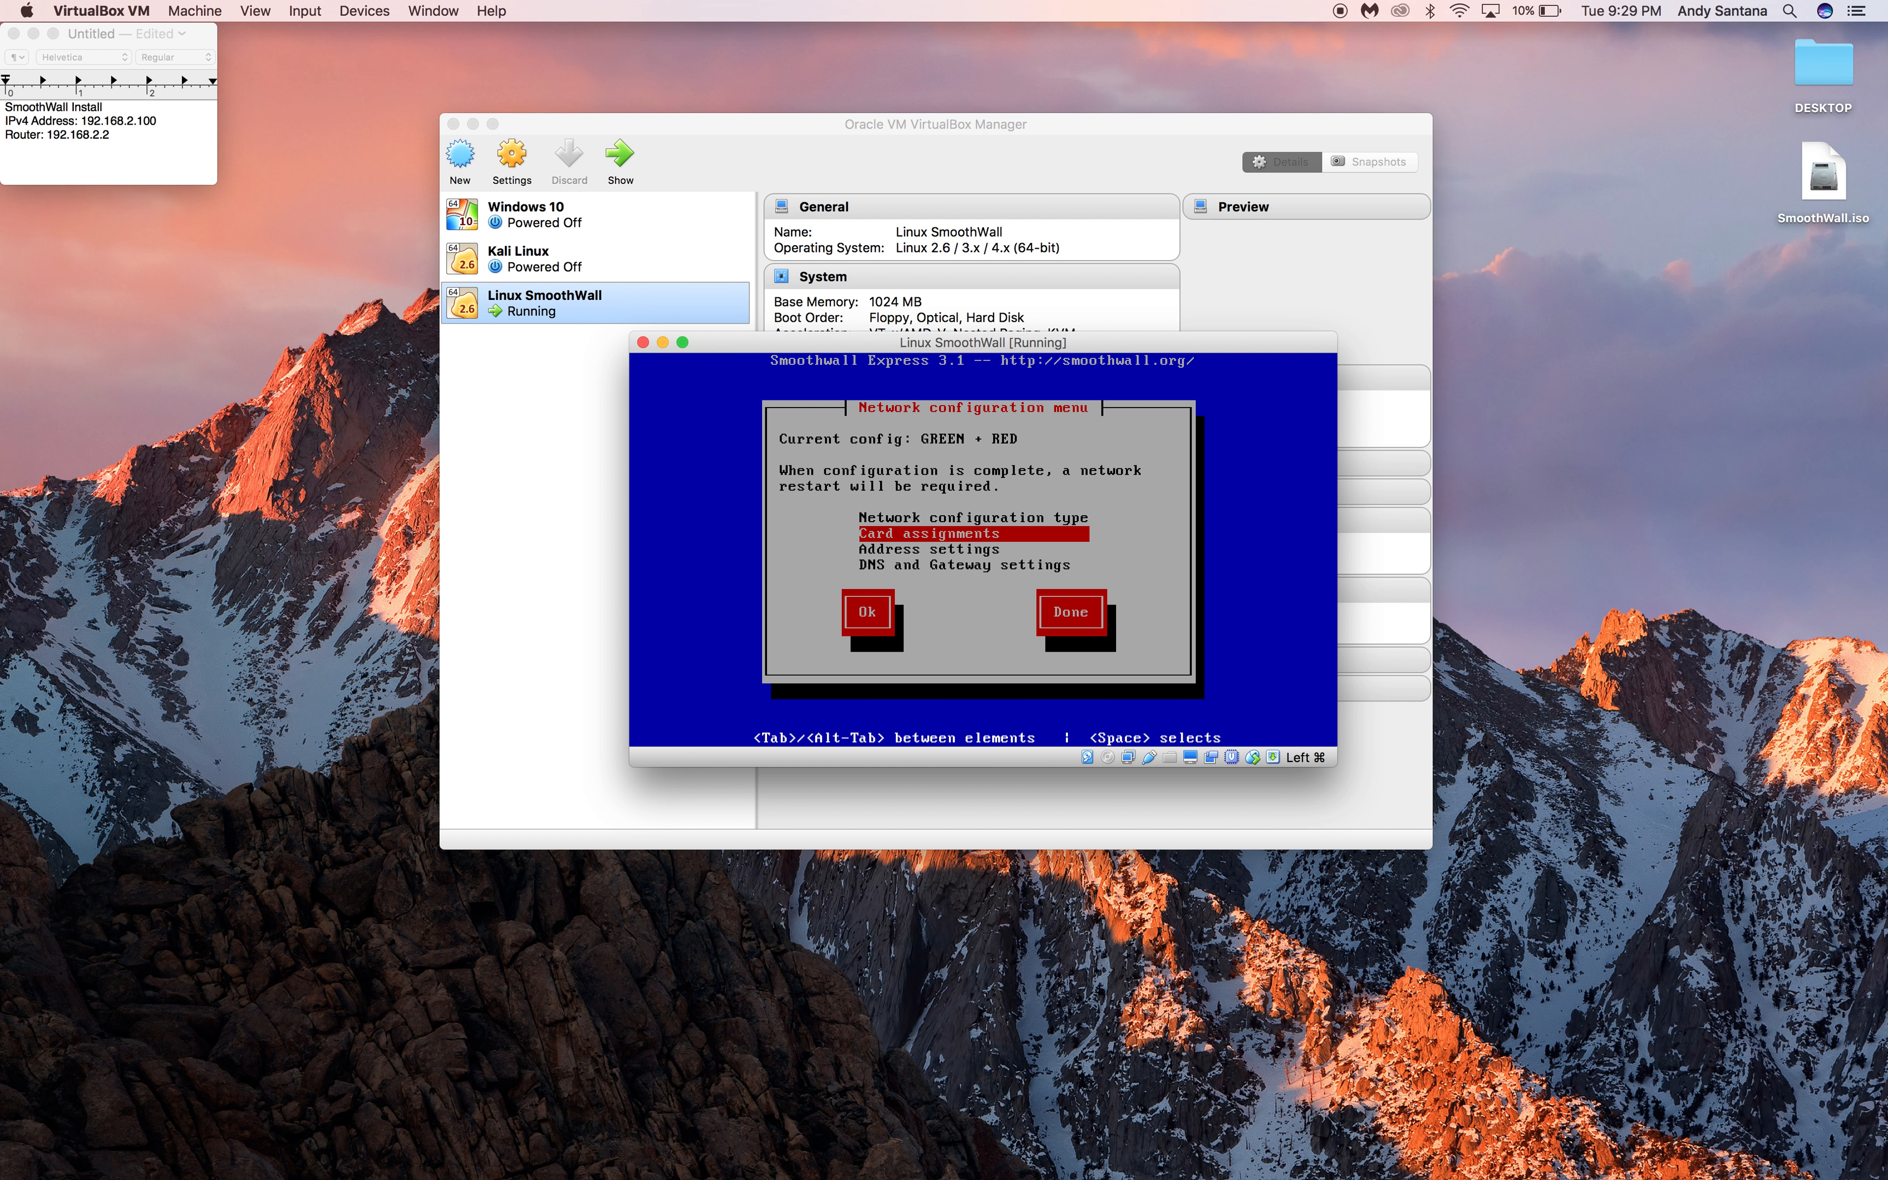
Reconfigure the GREEN interface in the address settings with a new IP address, keeping its network mask.
key("Down")
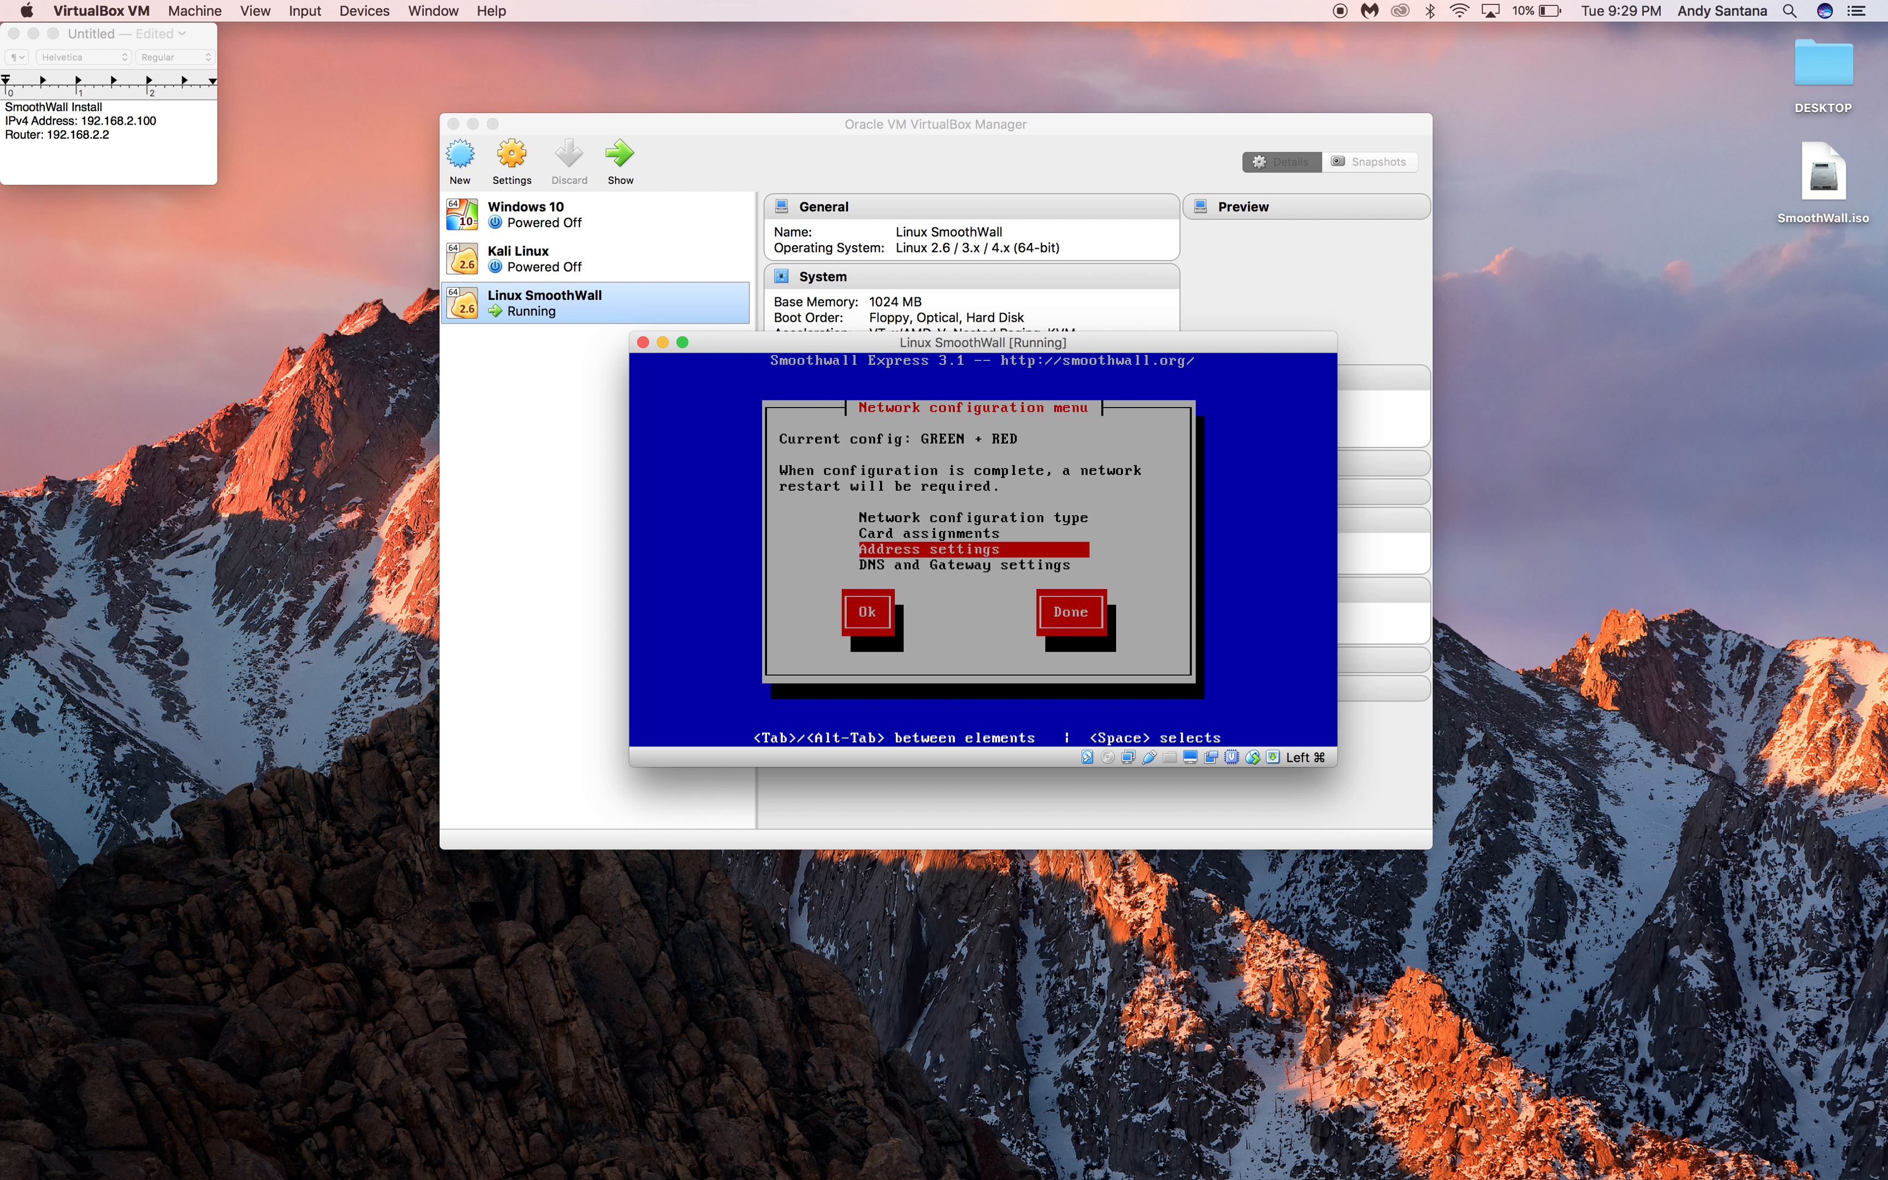
key("Return")
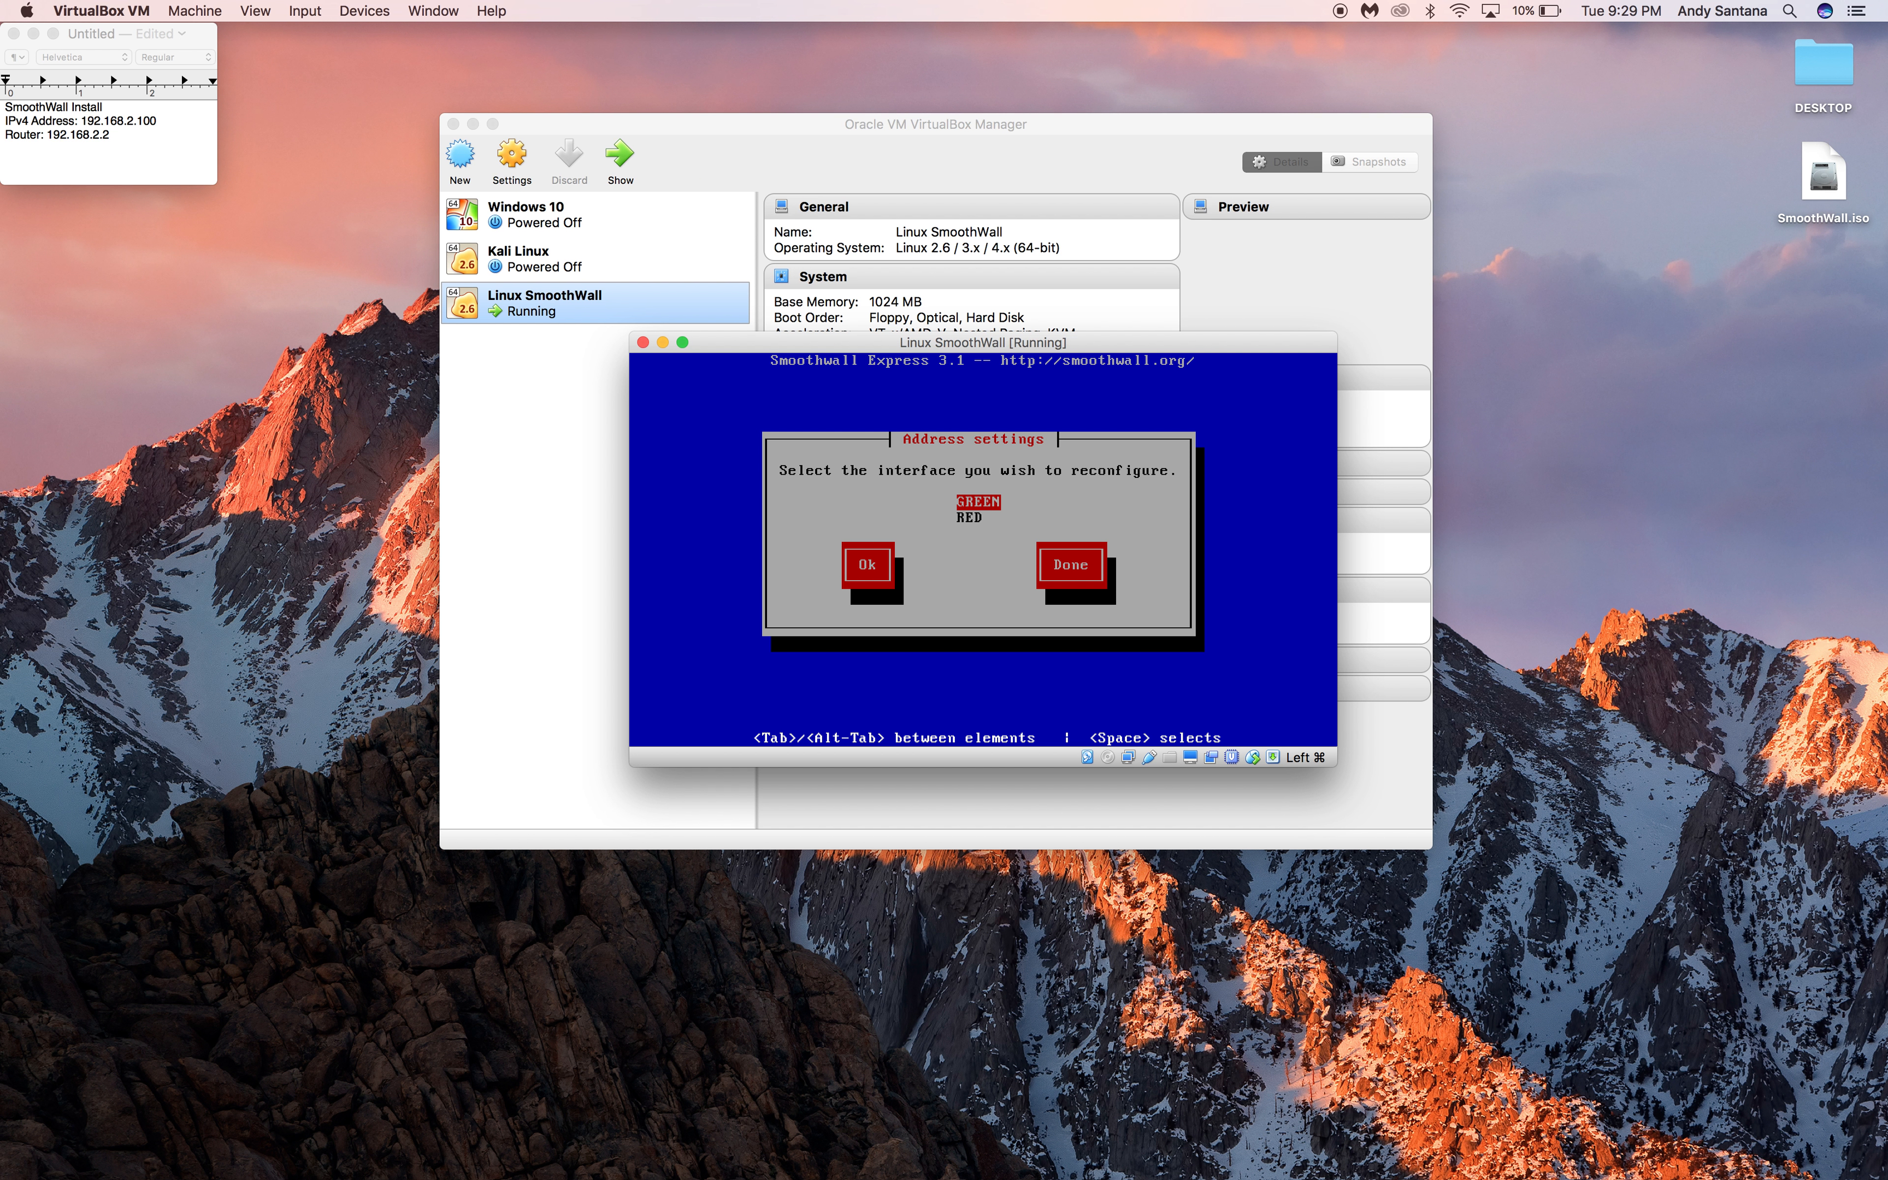
key("Return")
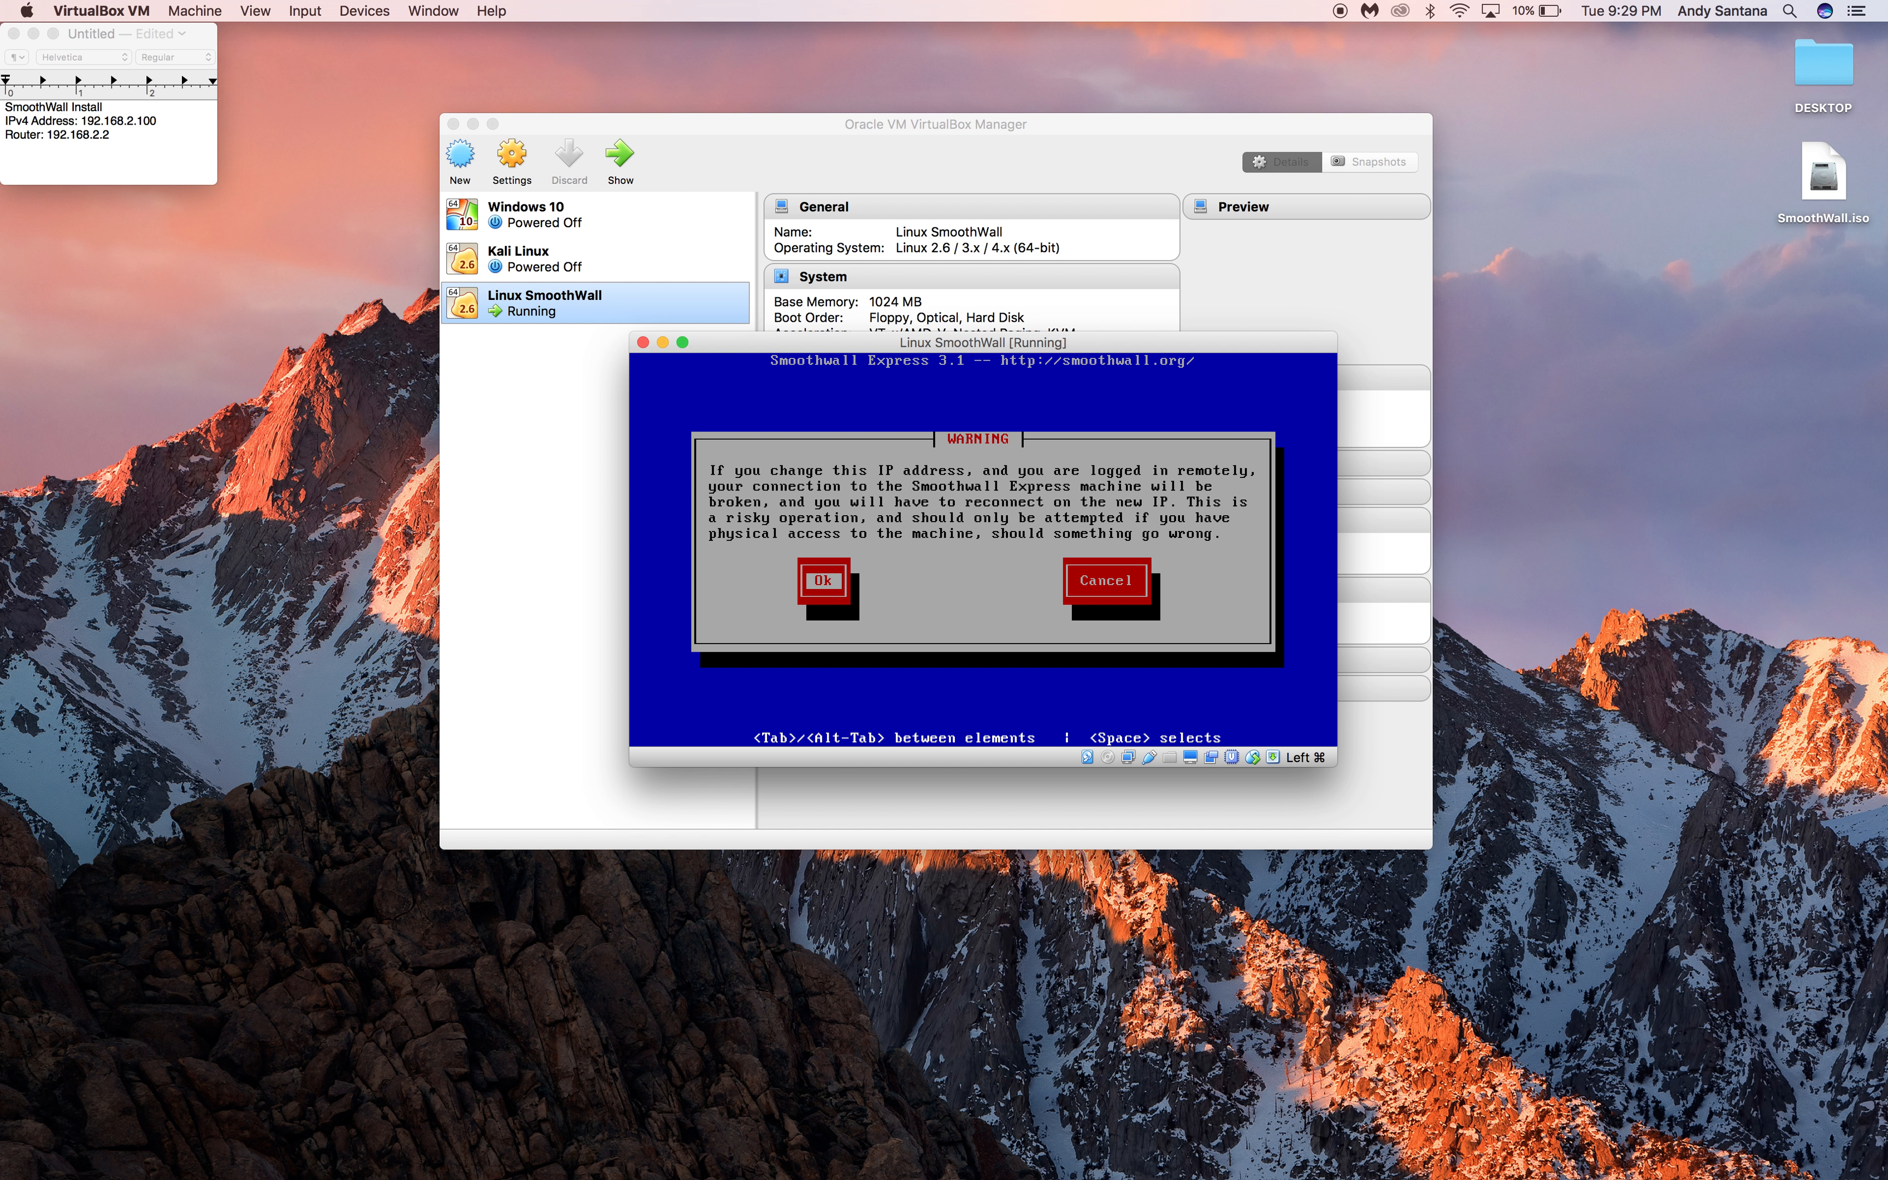
key("Return")
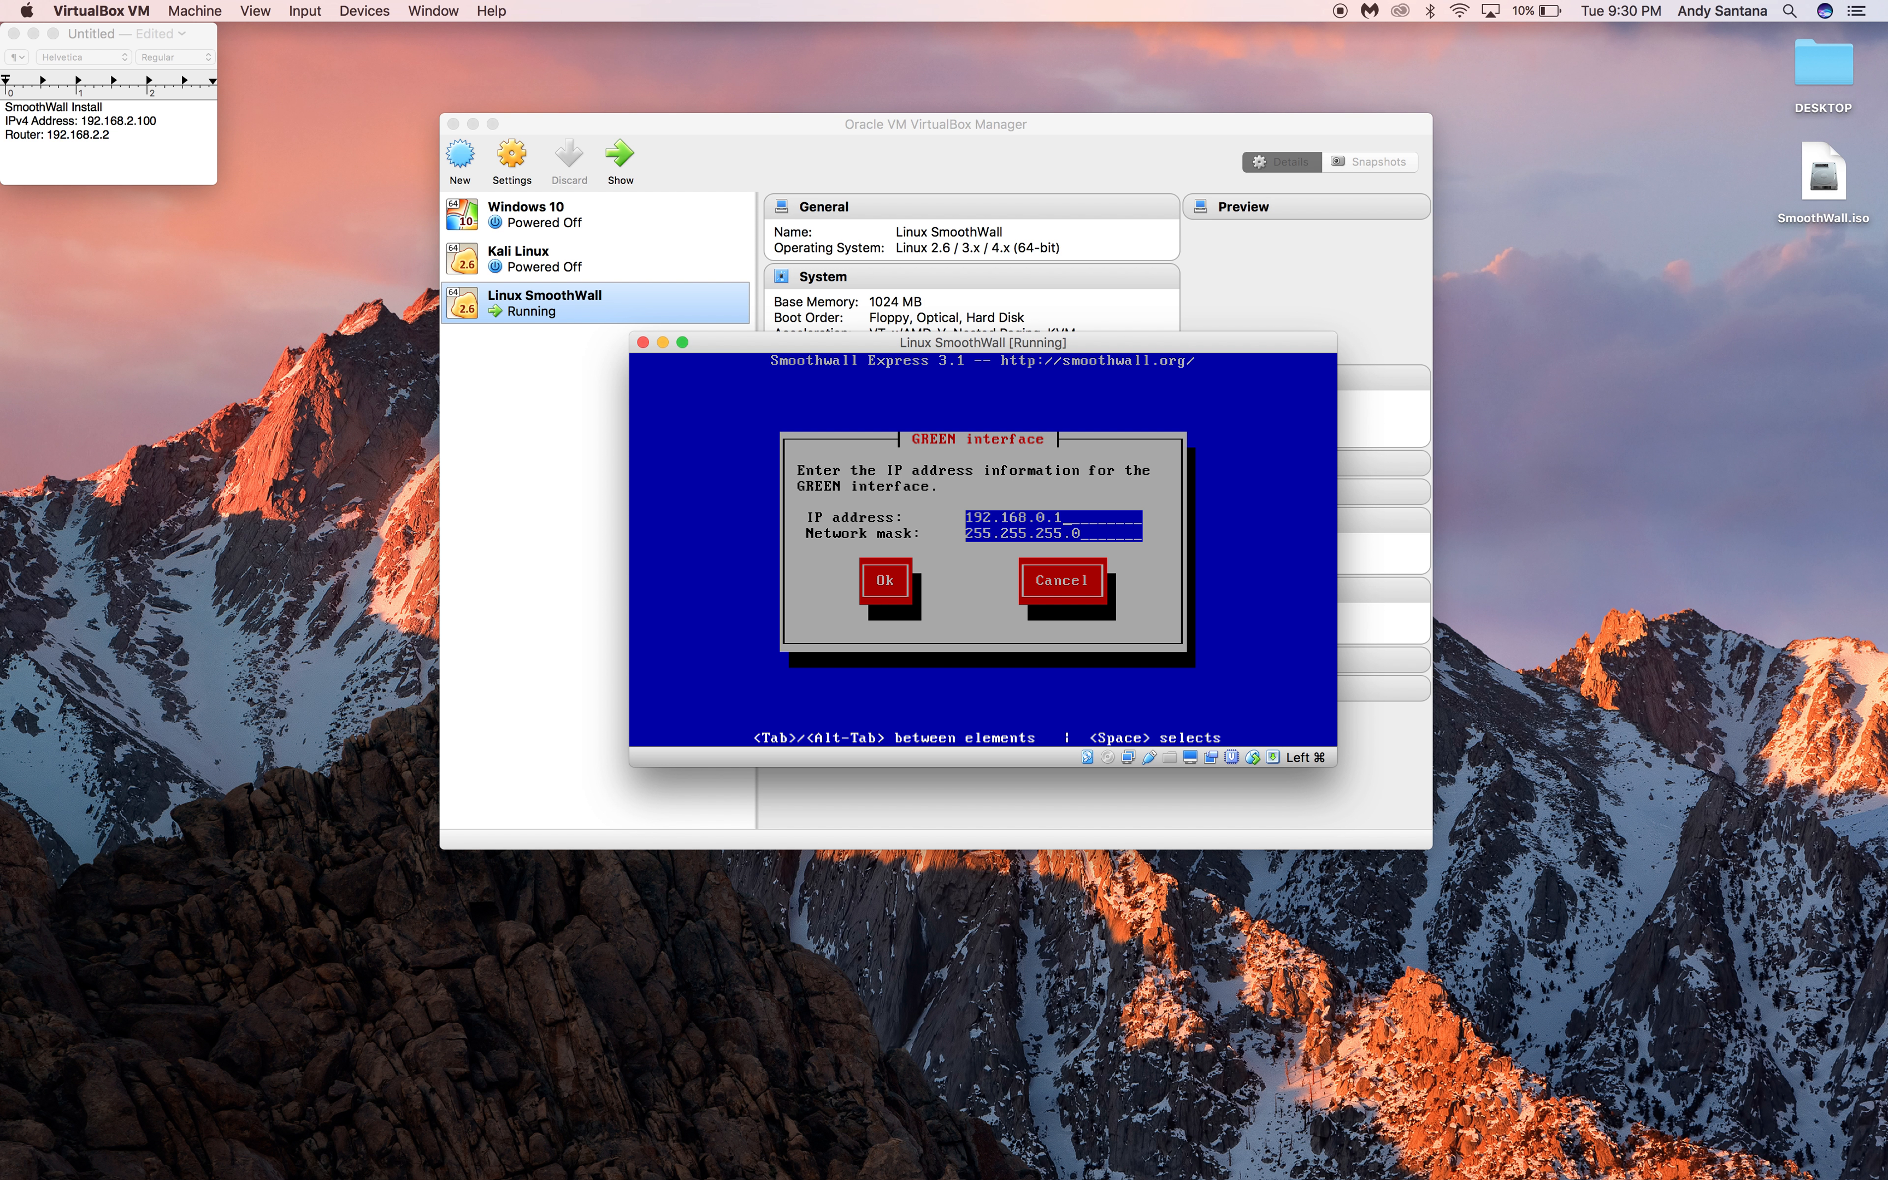
type("2")
key("BackSpace")
type("2")
key("Tab")
key("Return")
Set the RED interface to DHCP with the hostname smoothwall and finish the address settings.
key("Down")
key("Return")
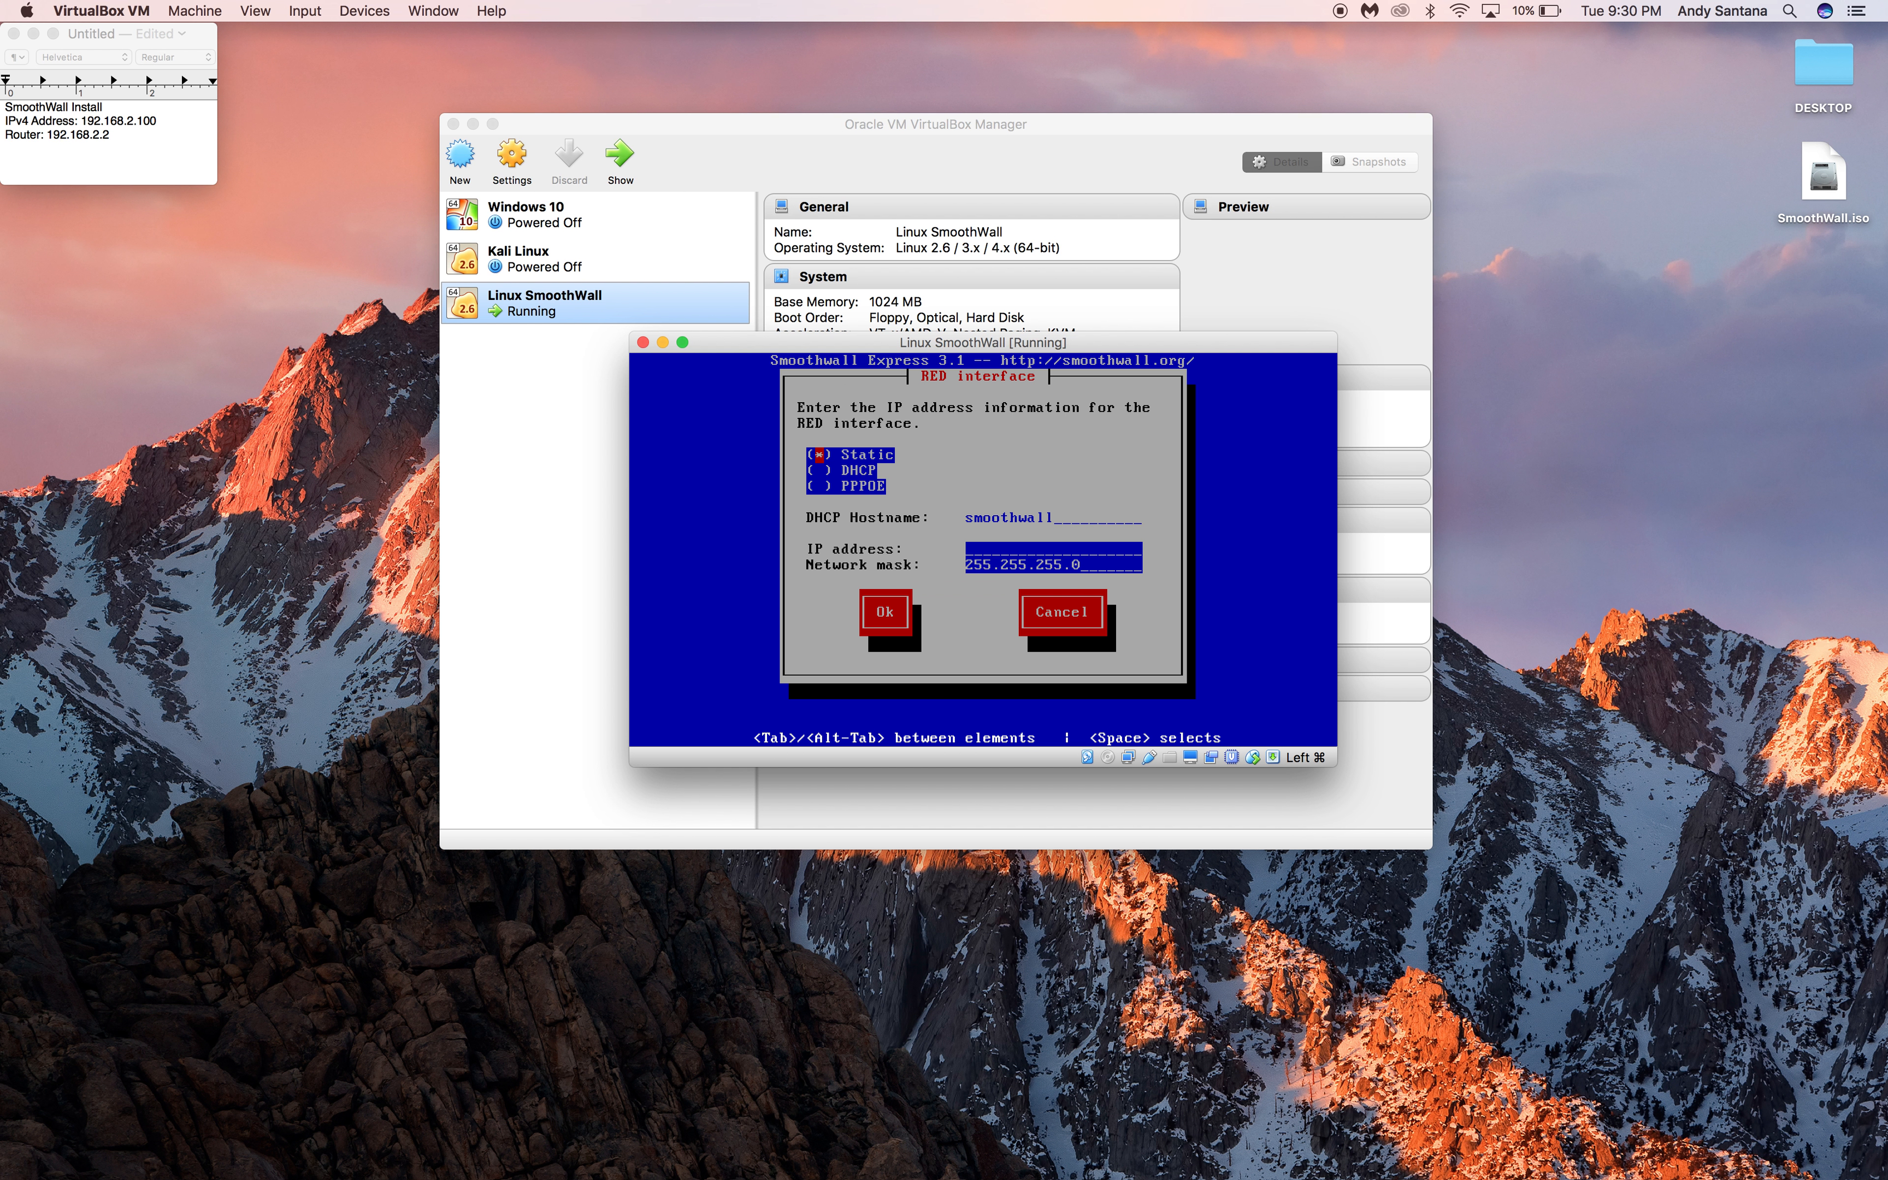
key("Down")
key("space")
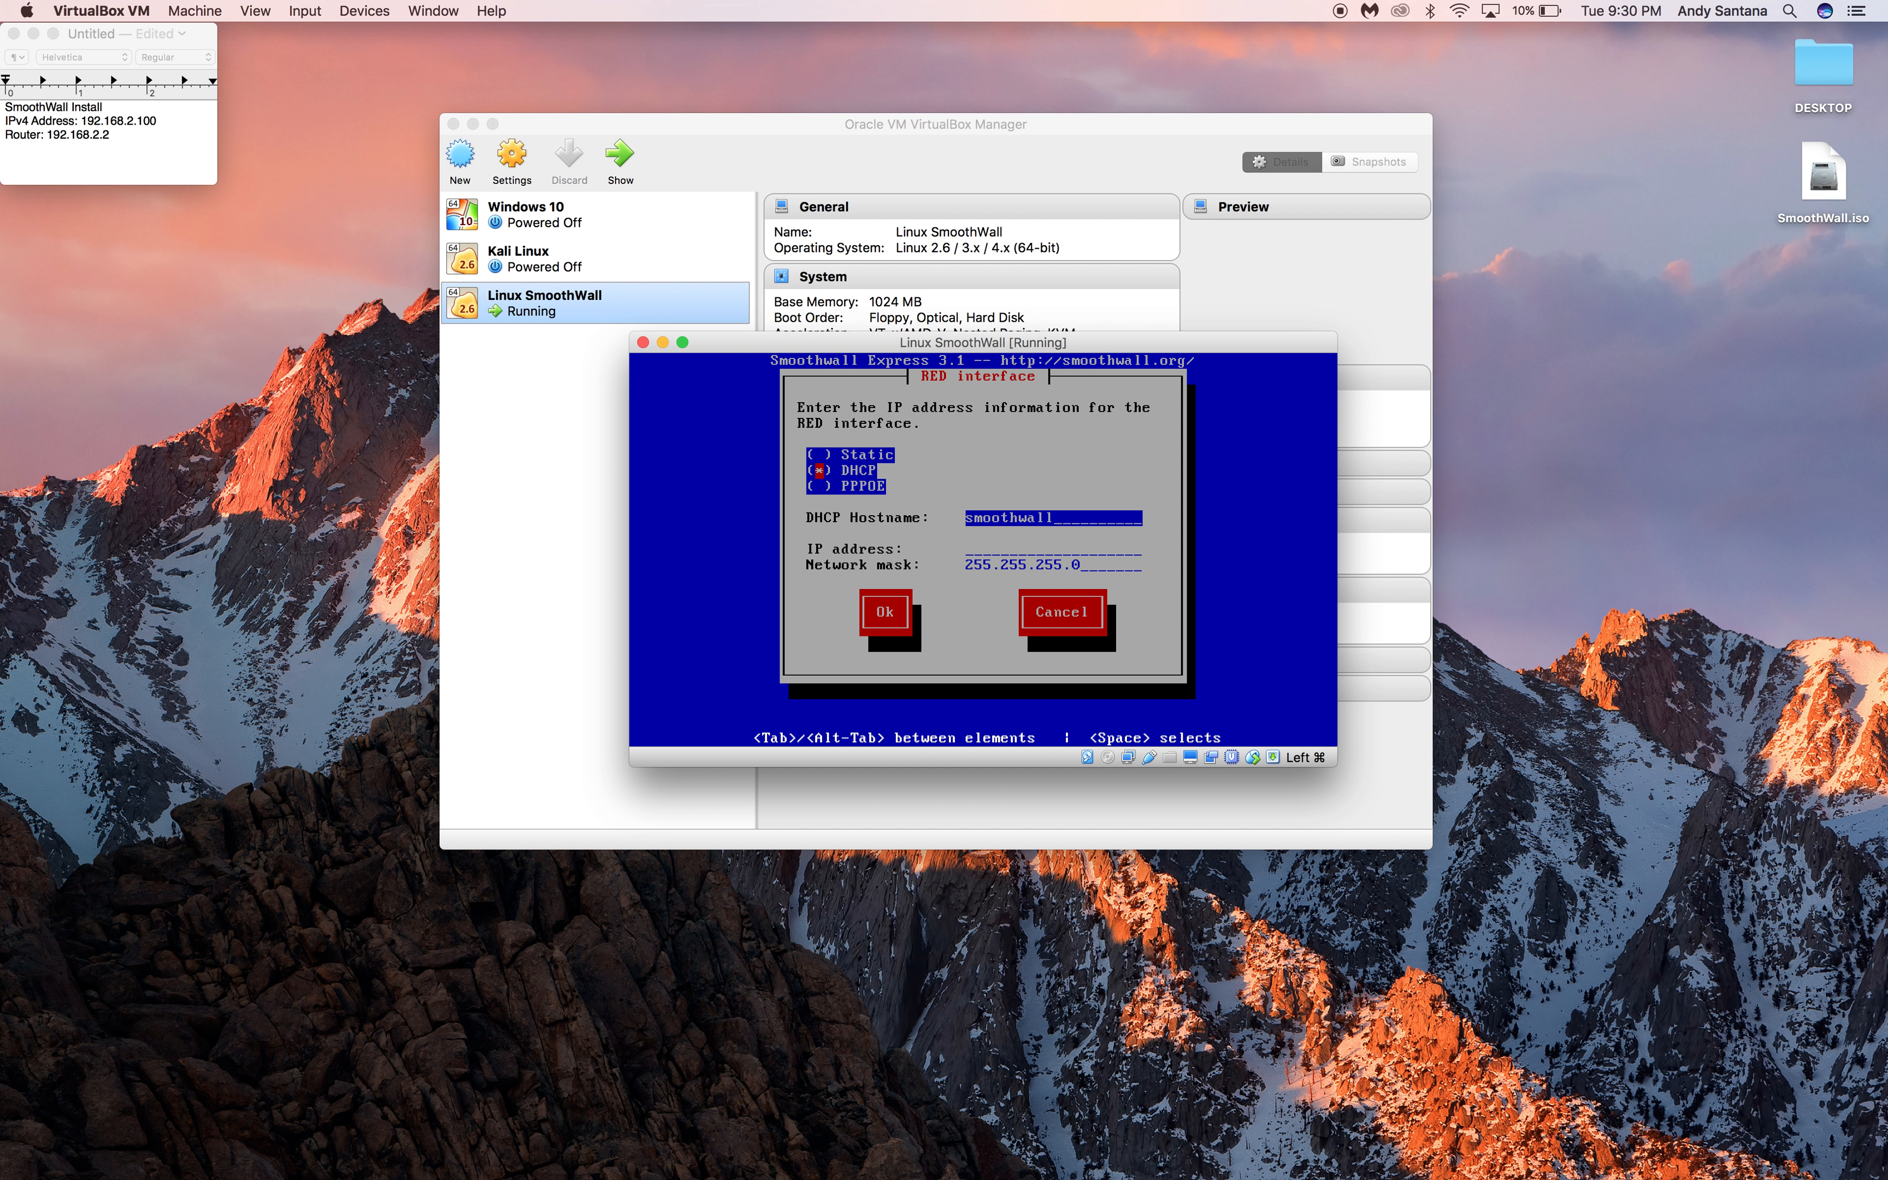
key("Tab")
key("Return")
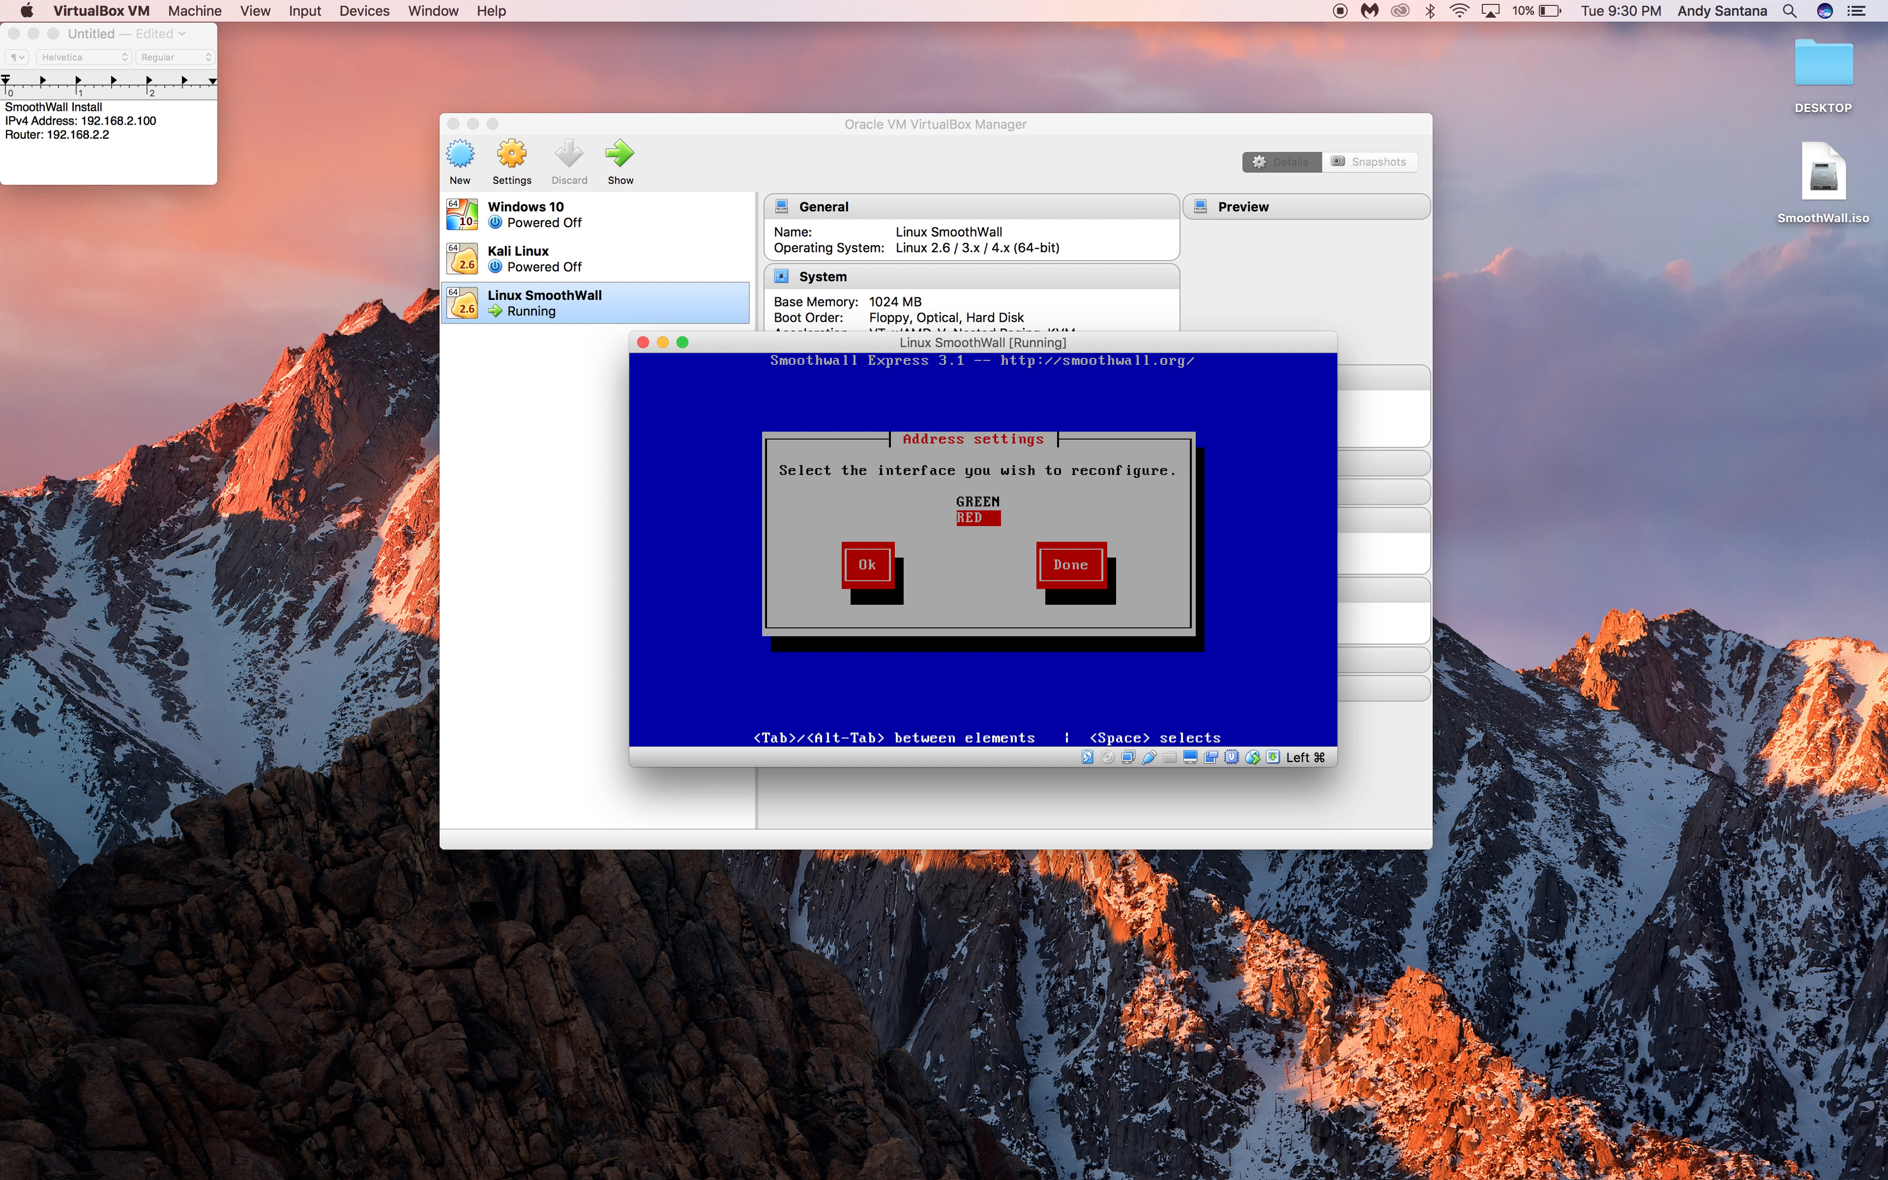
key("Tab")
key("Tab")
key("Return")
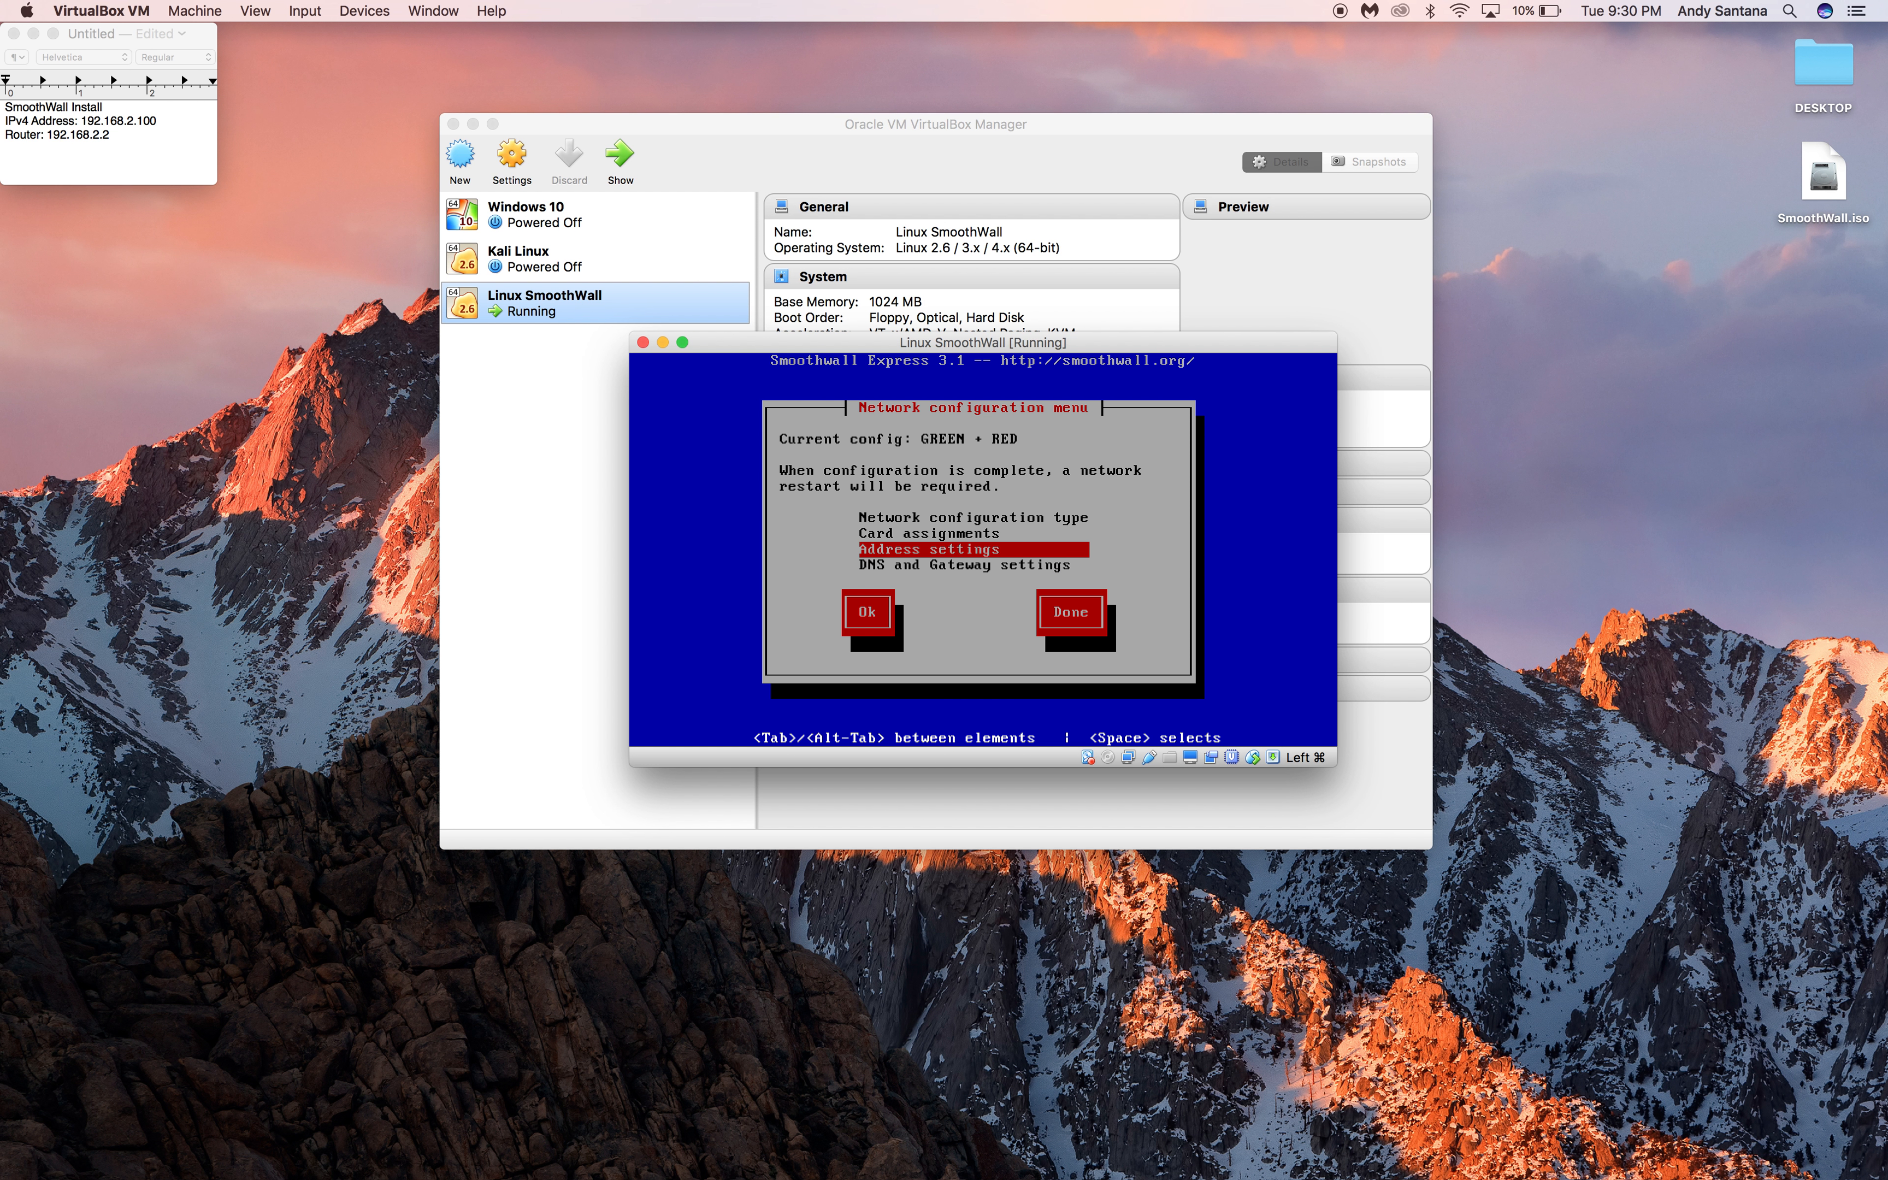
Set the primary DNS to 8.8.8.8, the secondary DNS to 8.8.4.4 and the default gateway to 192.168.0.1.
key("Down")
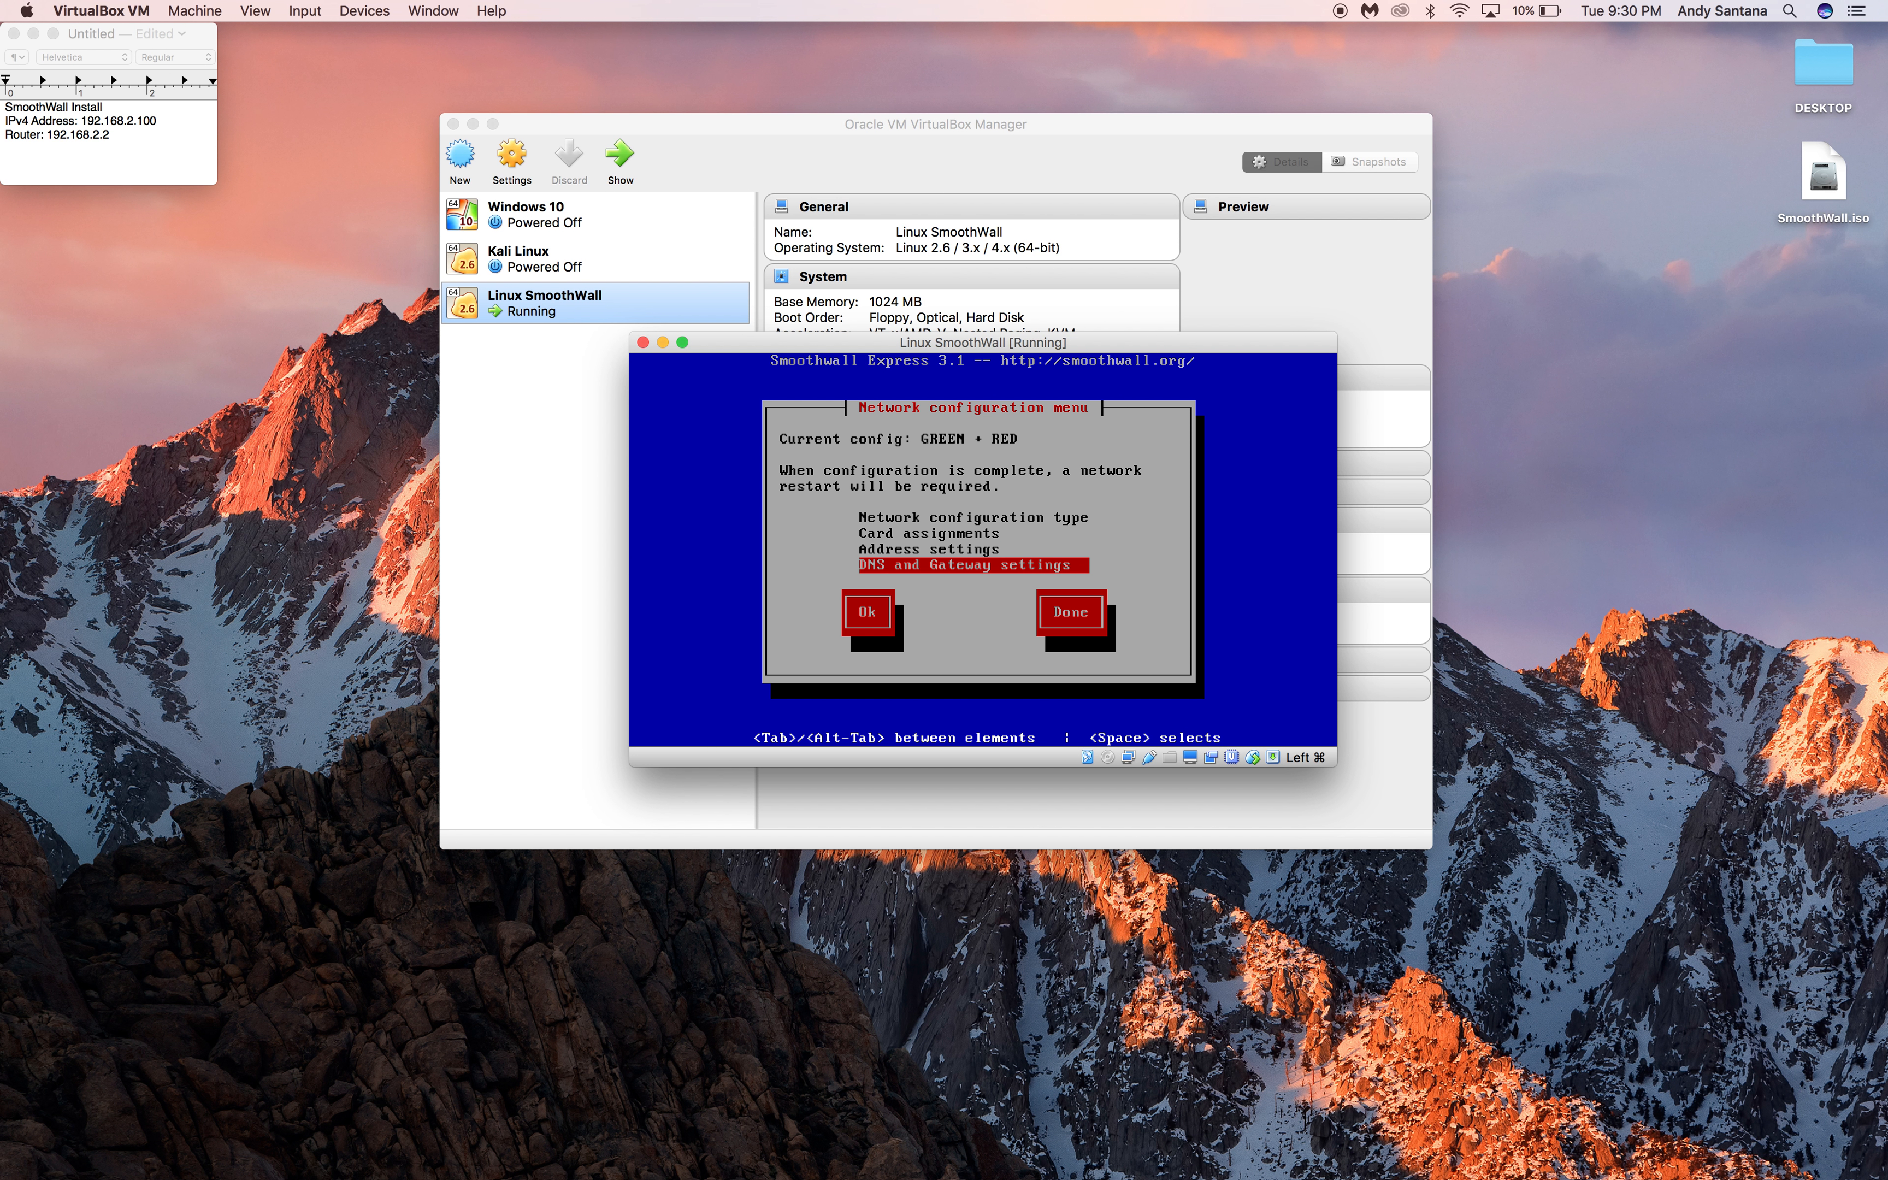
key("Return")
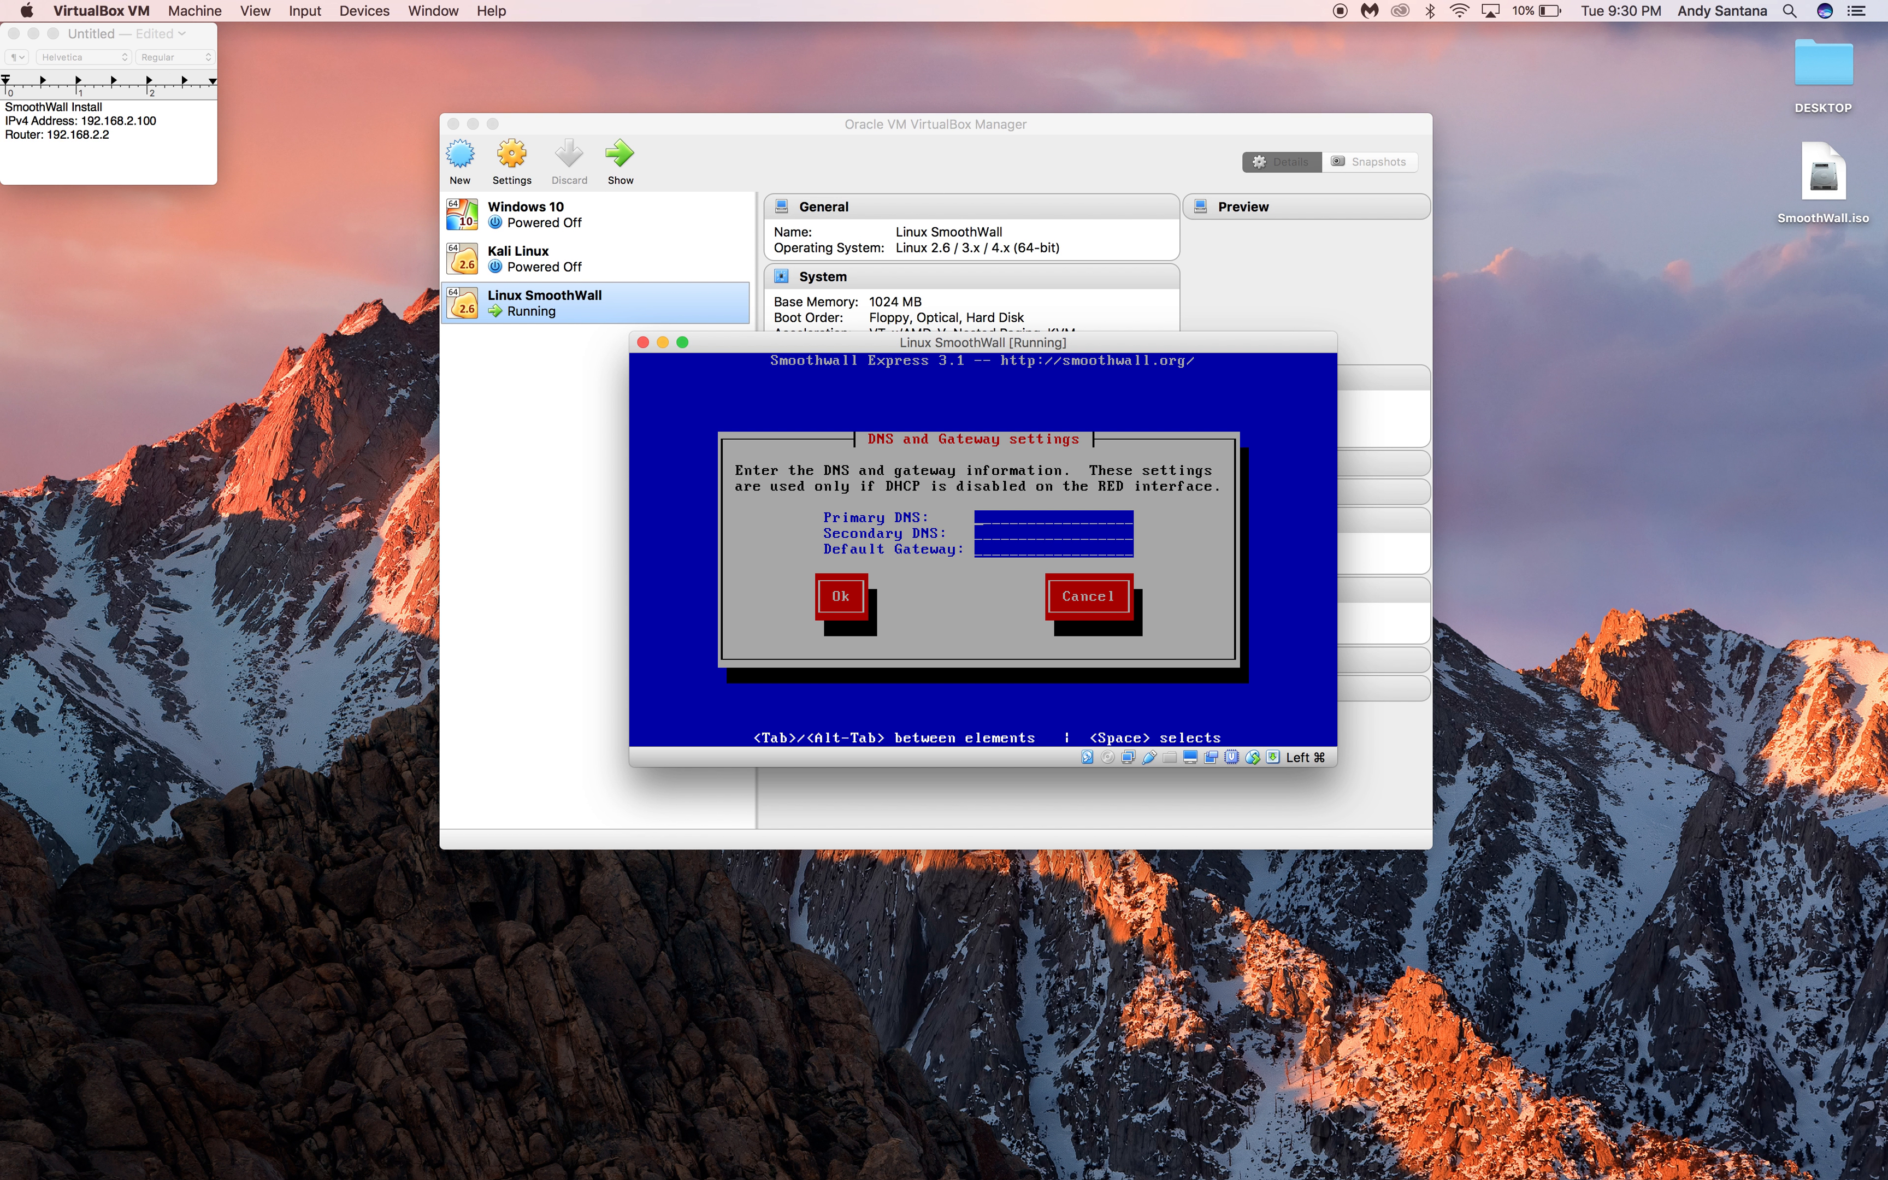
type("8.8.")
type("8.8")
type("8.8.4")
type(".4")
type("192")
type(".168")
type(".0.1")
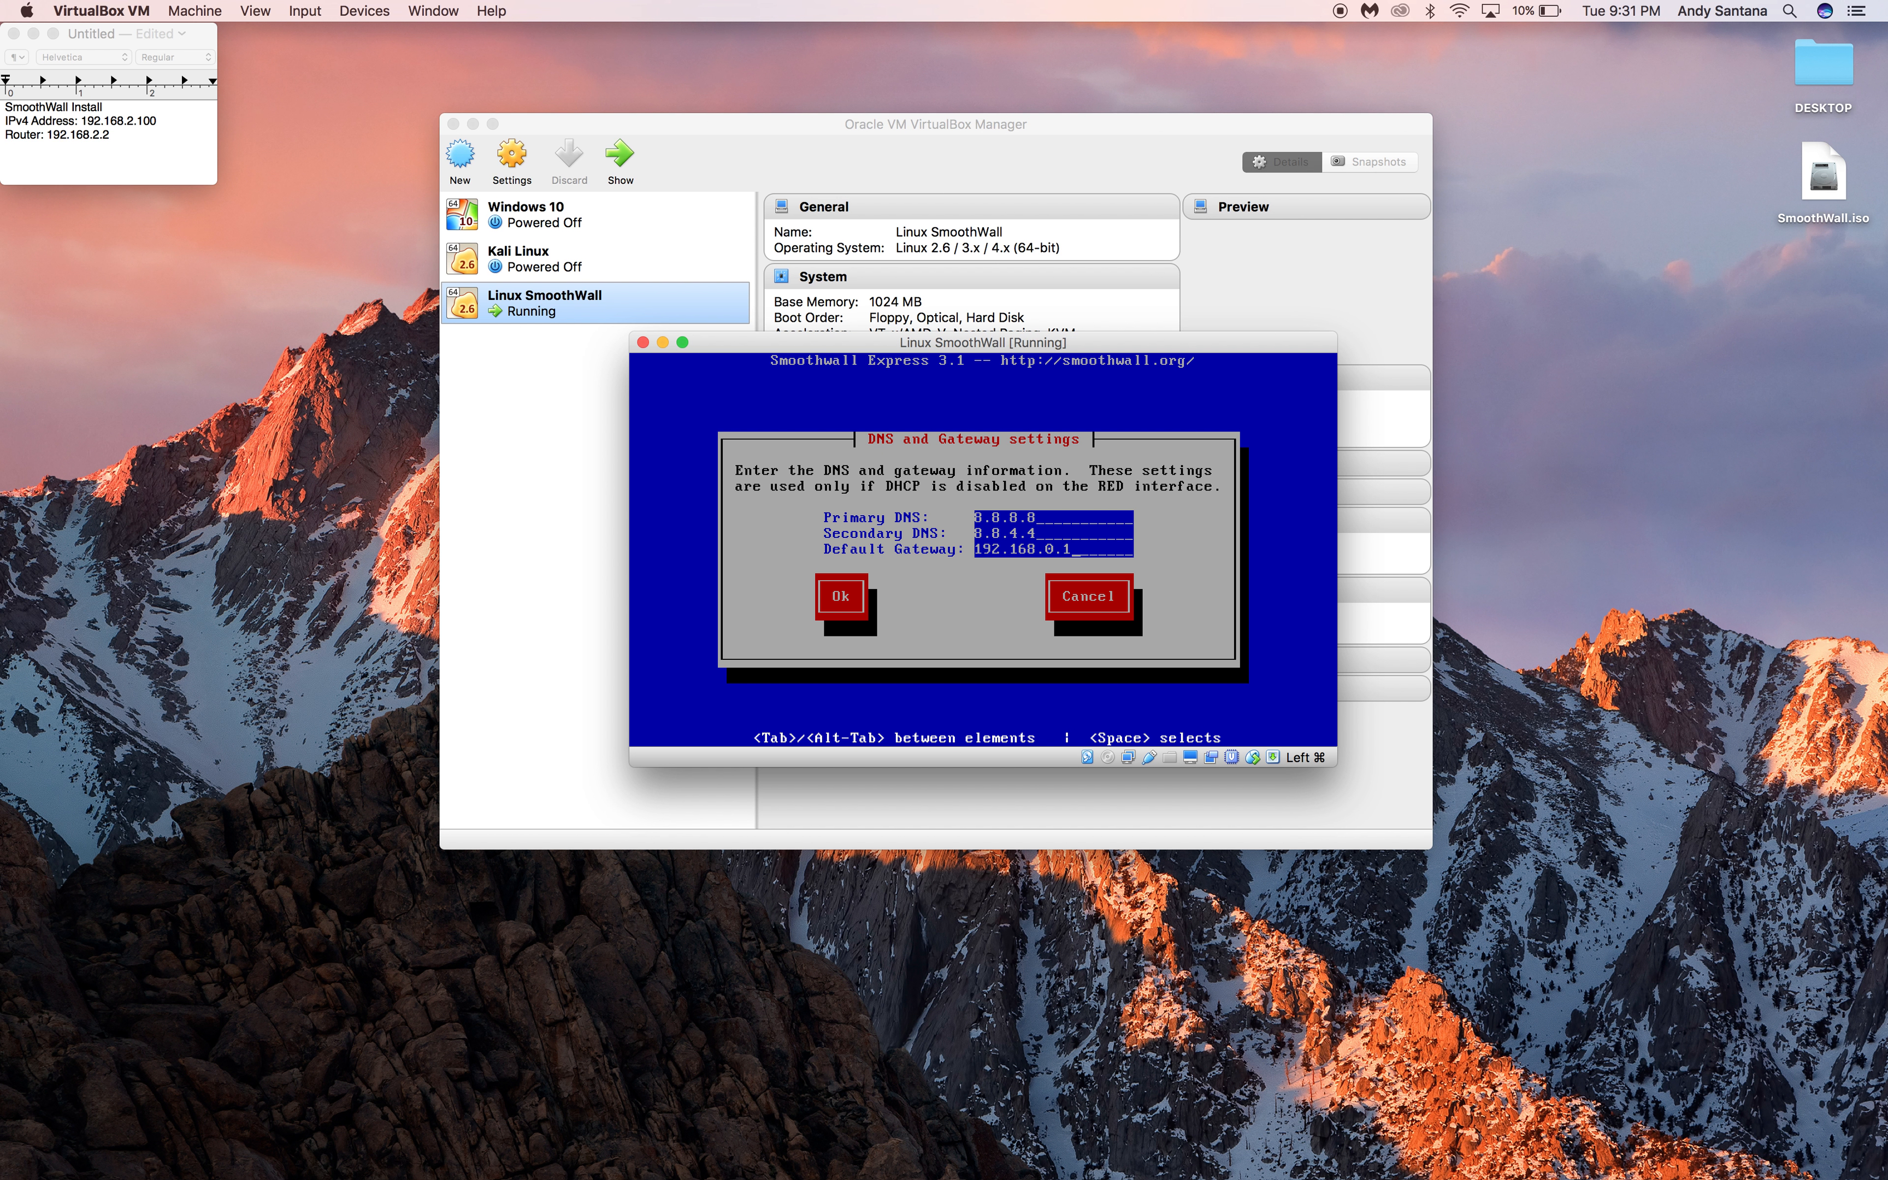
key("Tab")
key("Return")
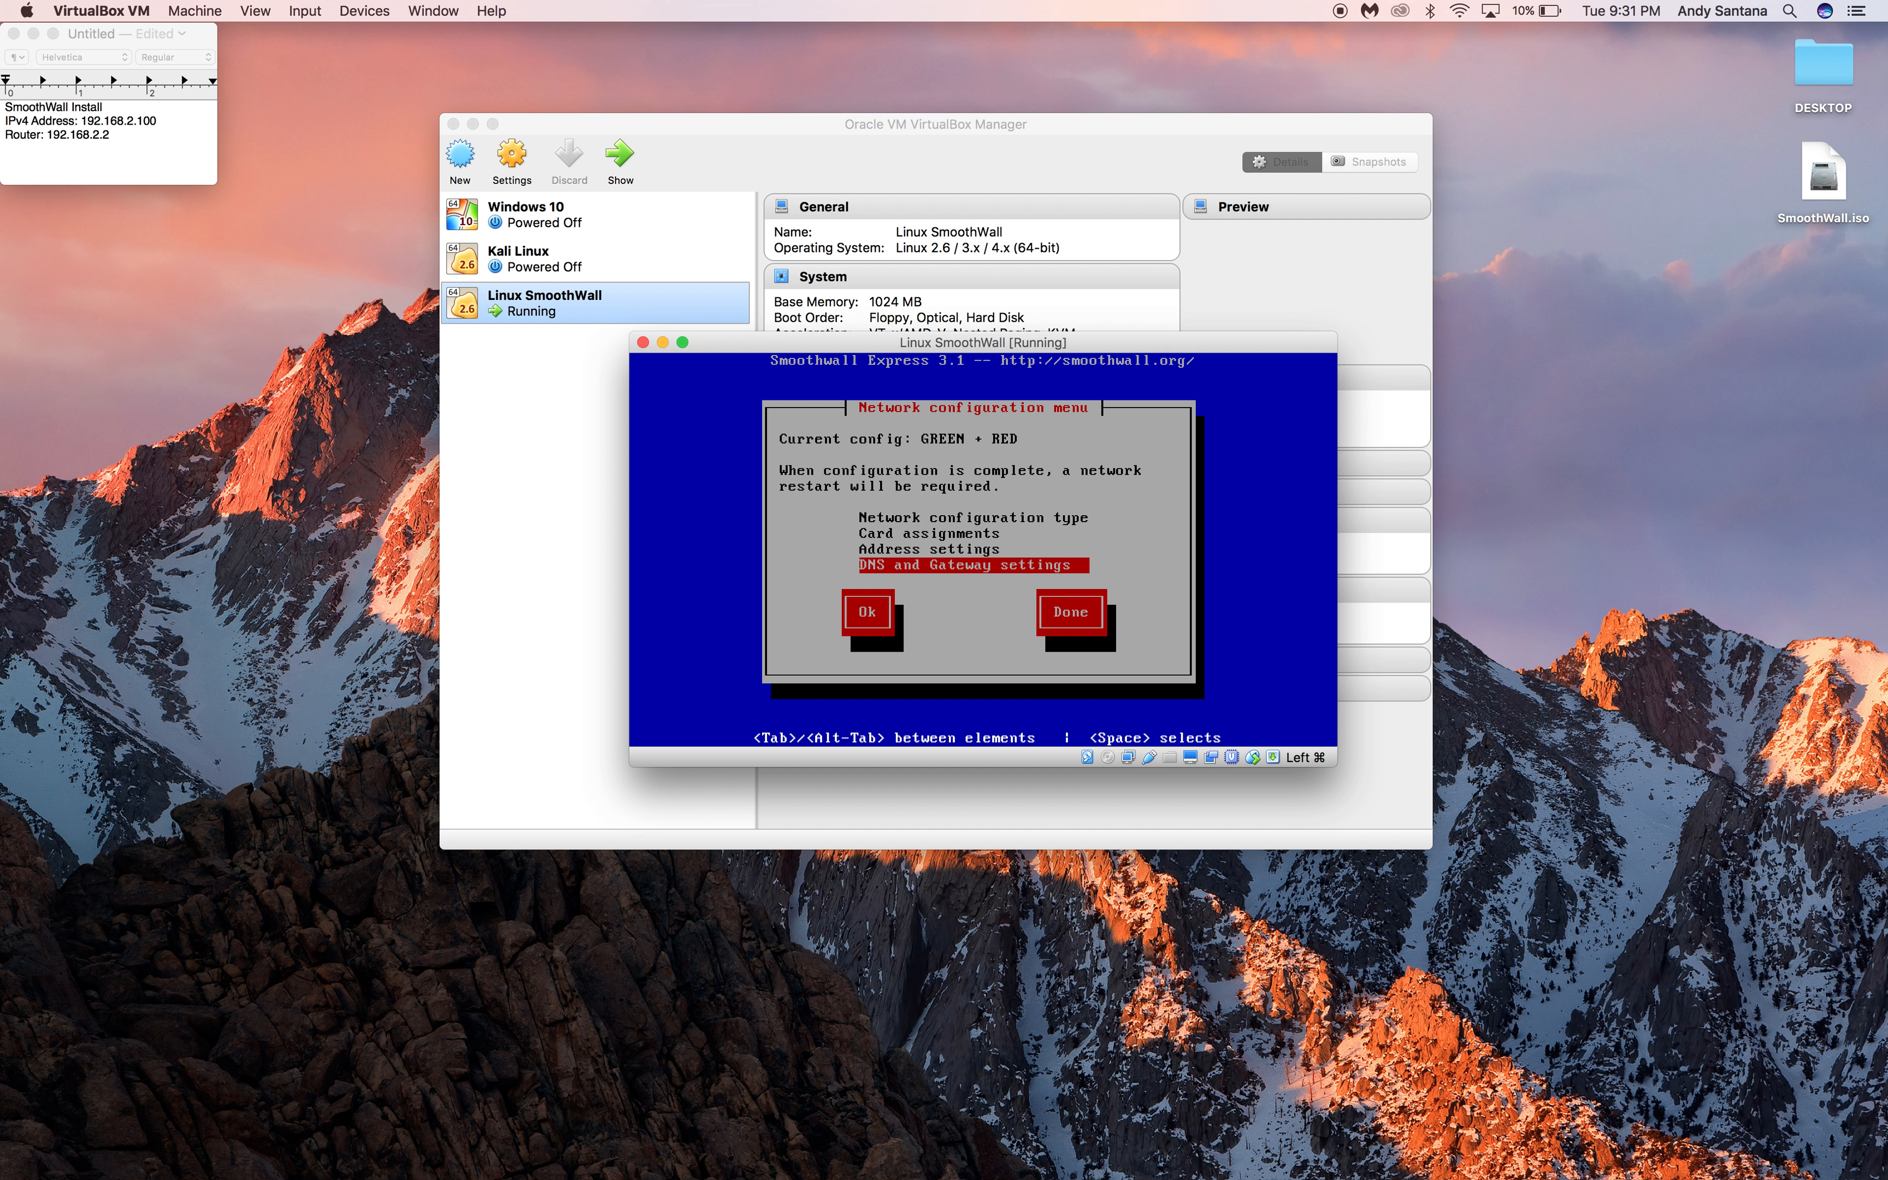
Finish the network configuration and leave the section menu without configuring the web proxy, ISDN, ADSL or DHCP server.
key("Tab")
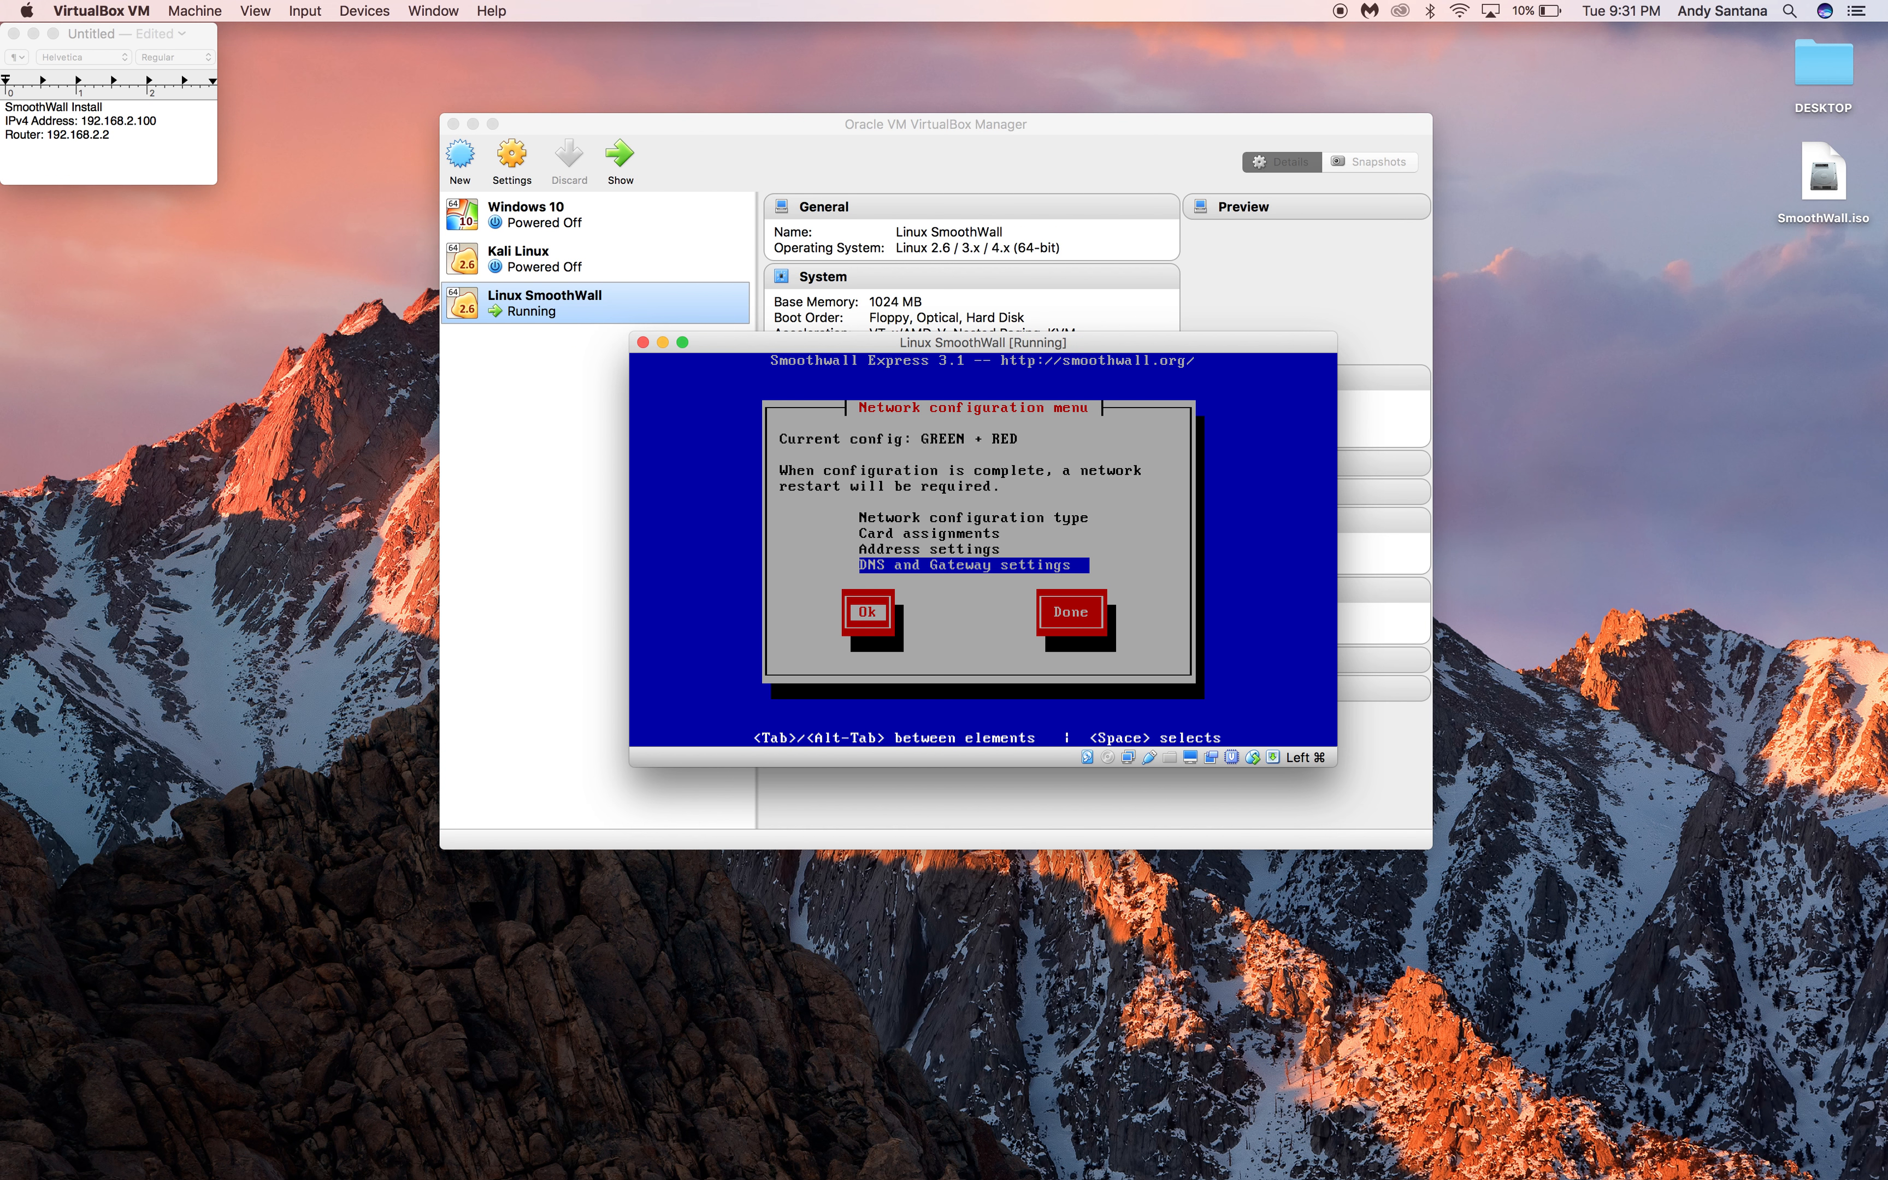
key("Tab")
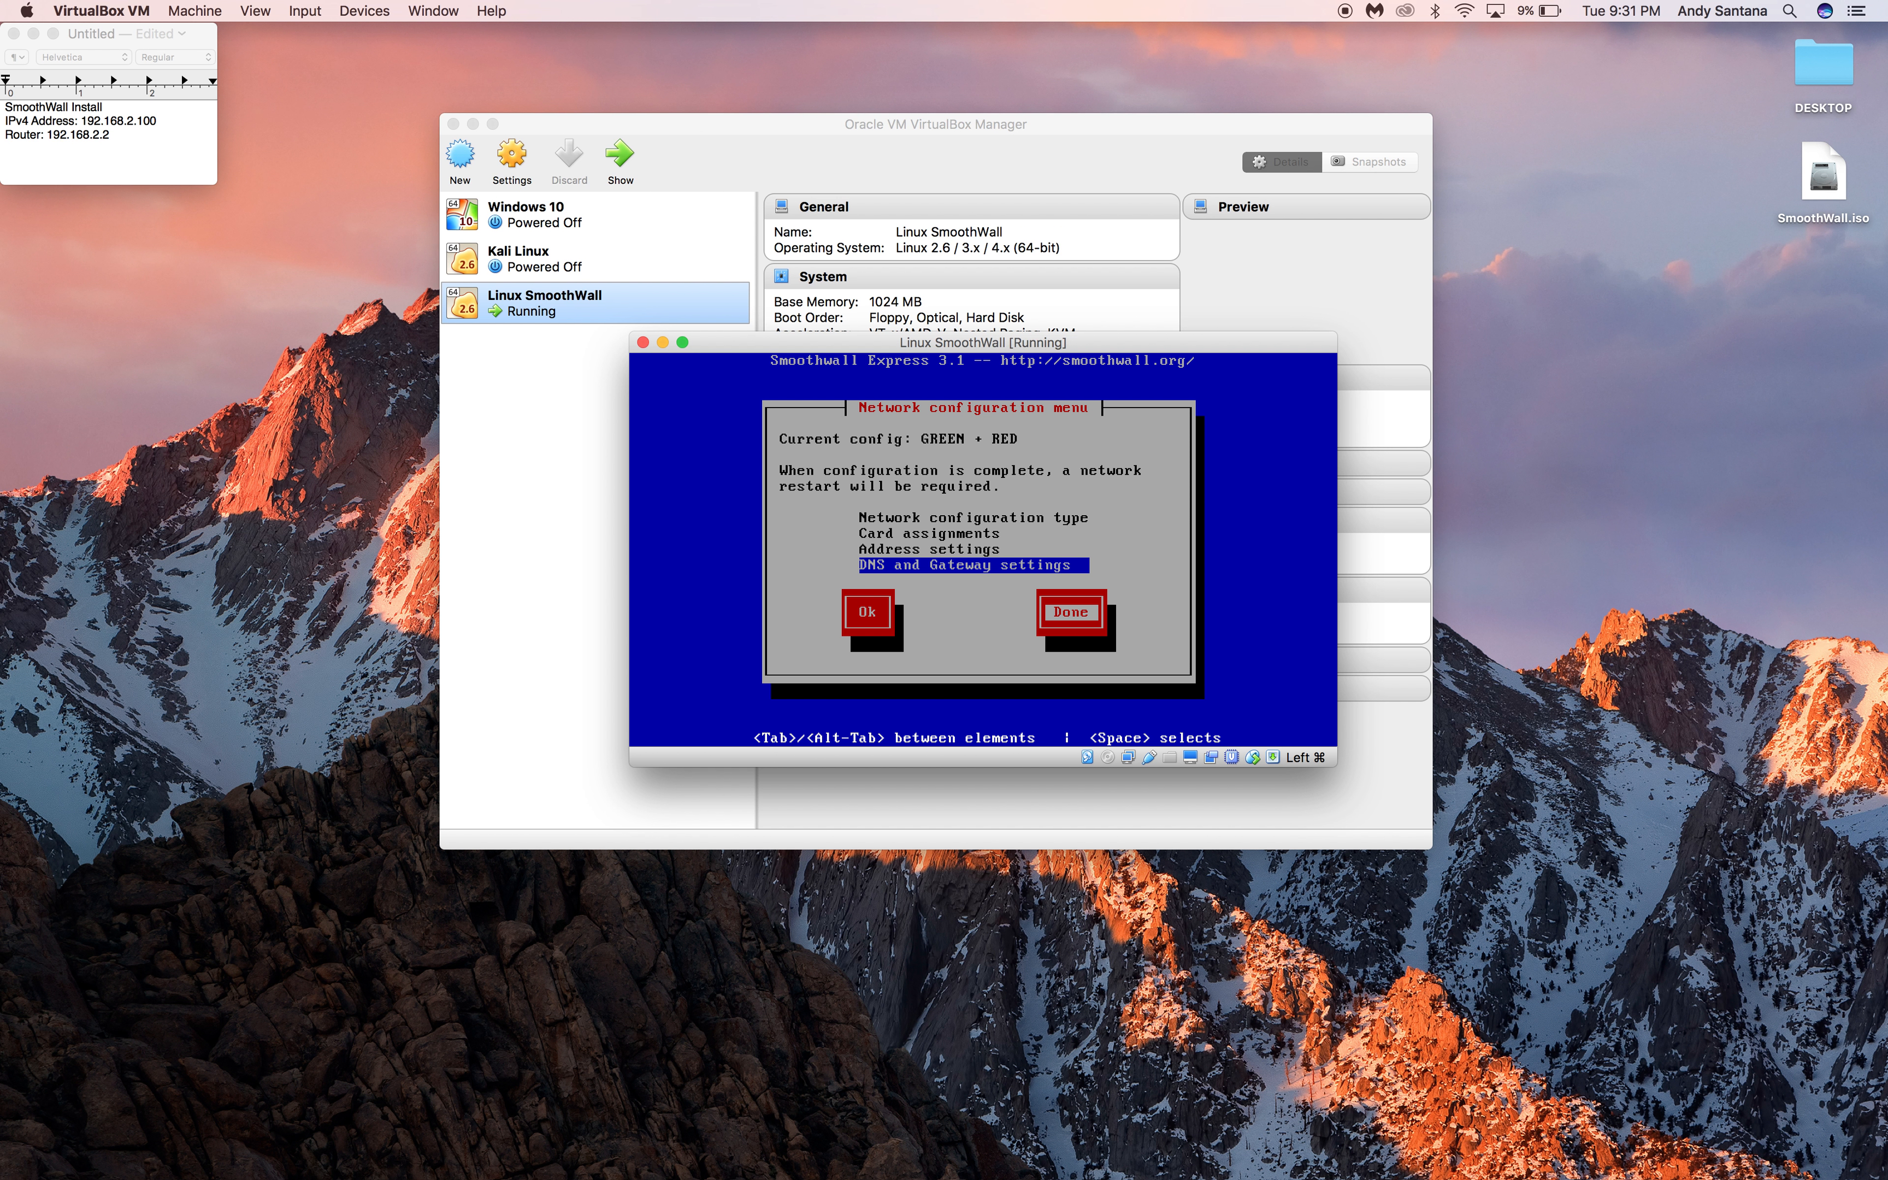
key("Return")
key("Tab")
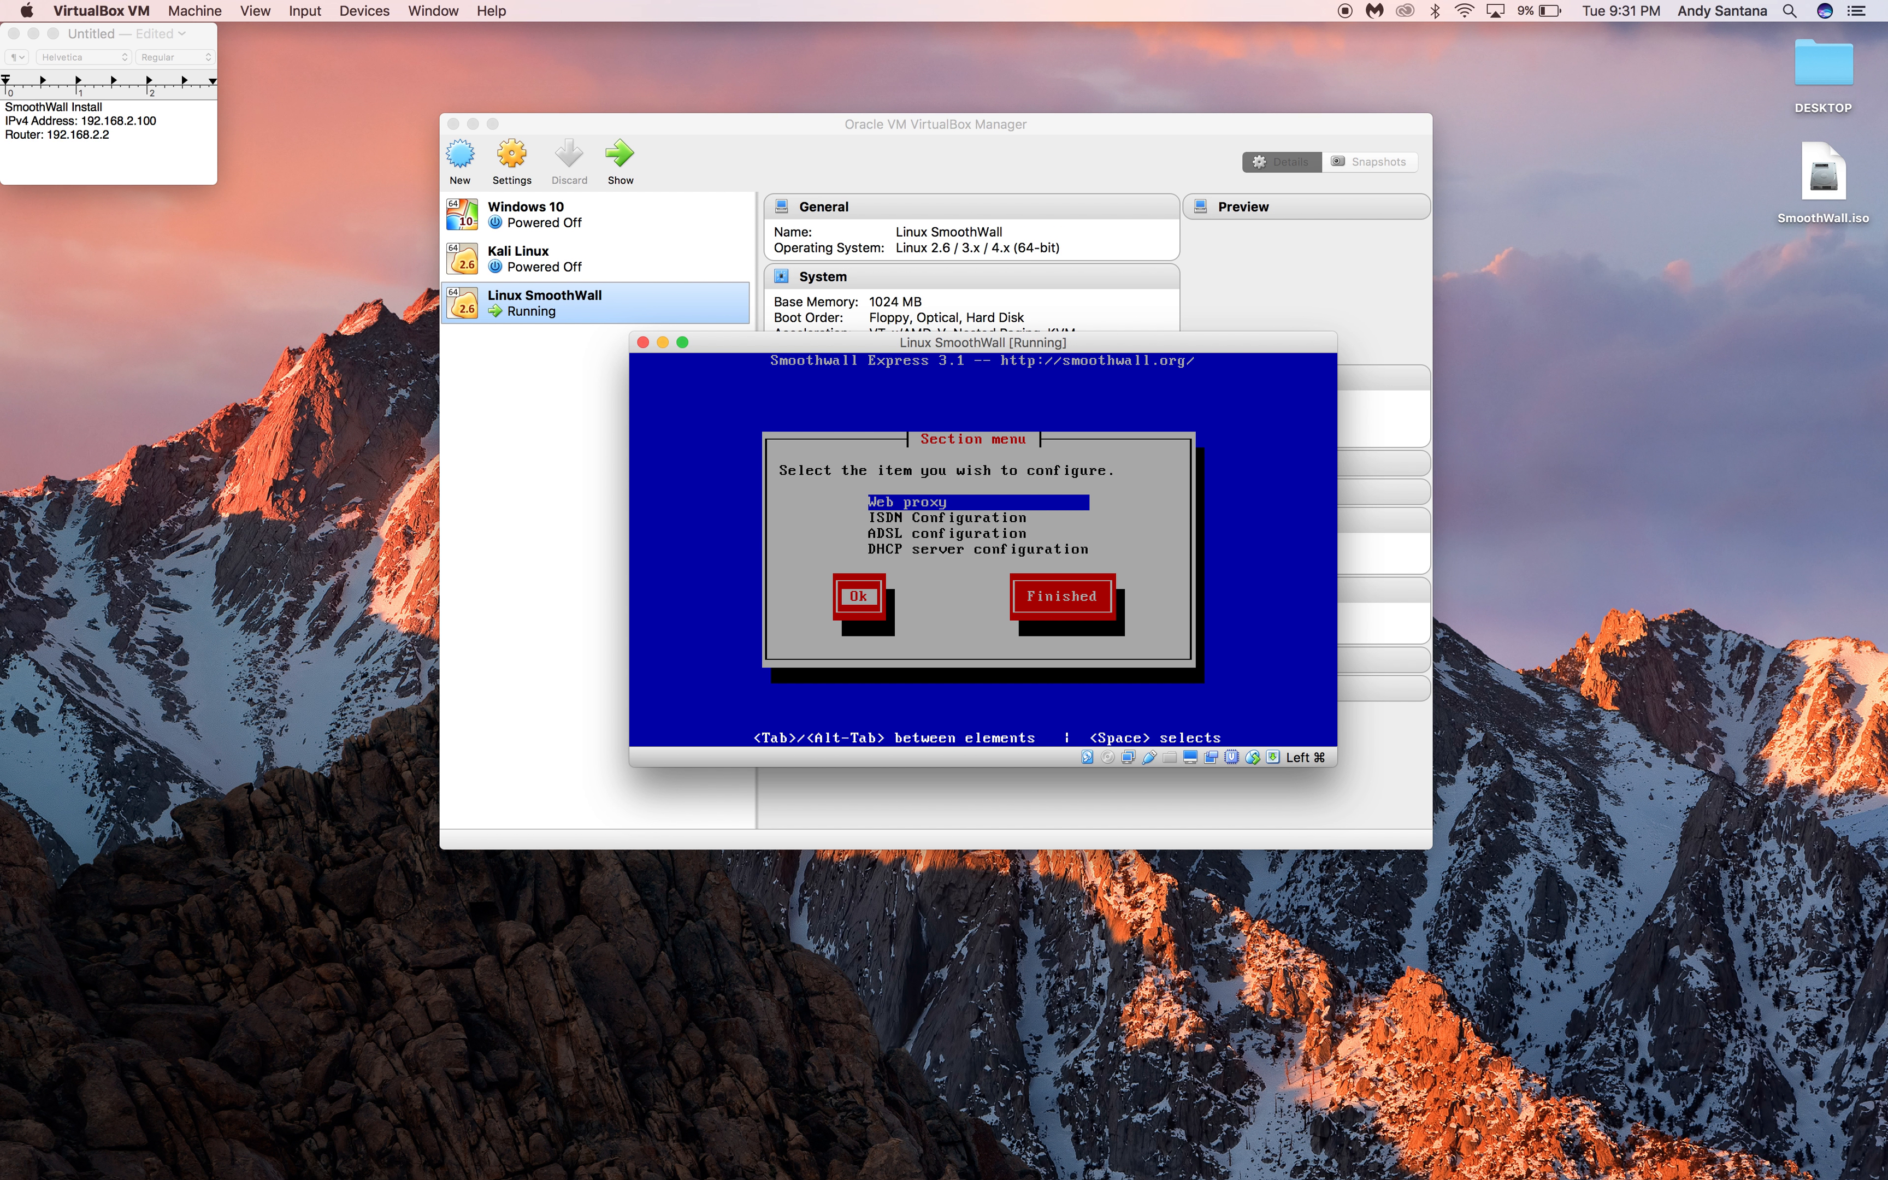
key("Tab")
key("Return")
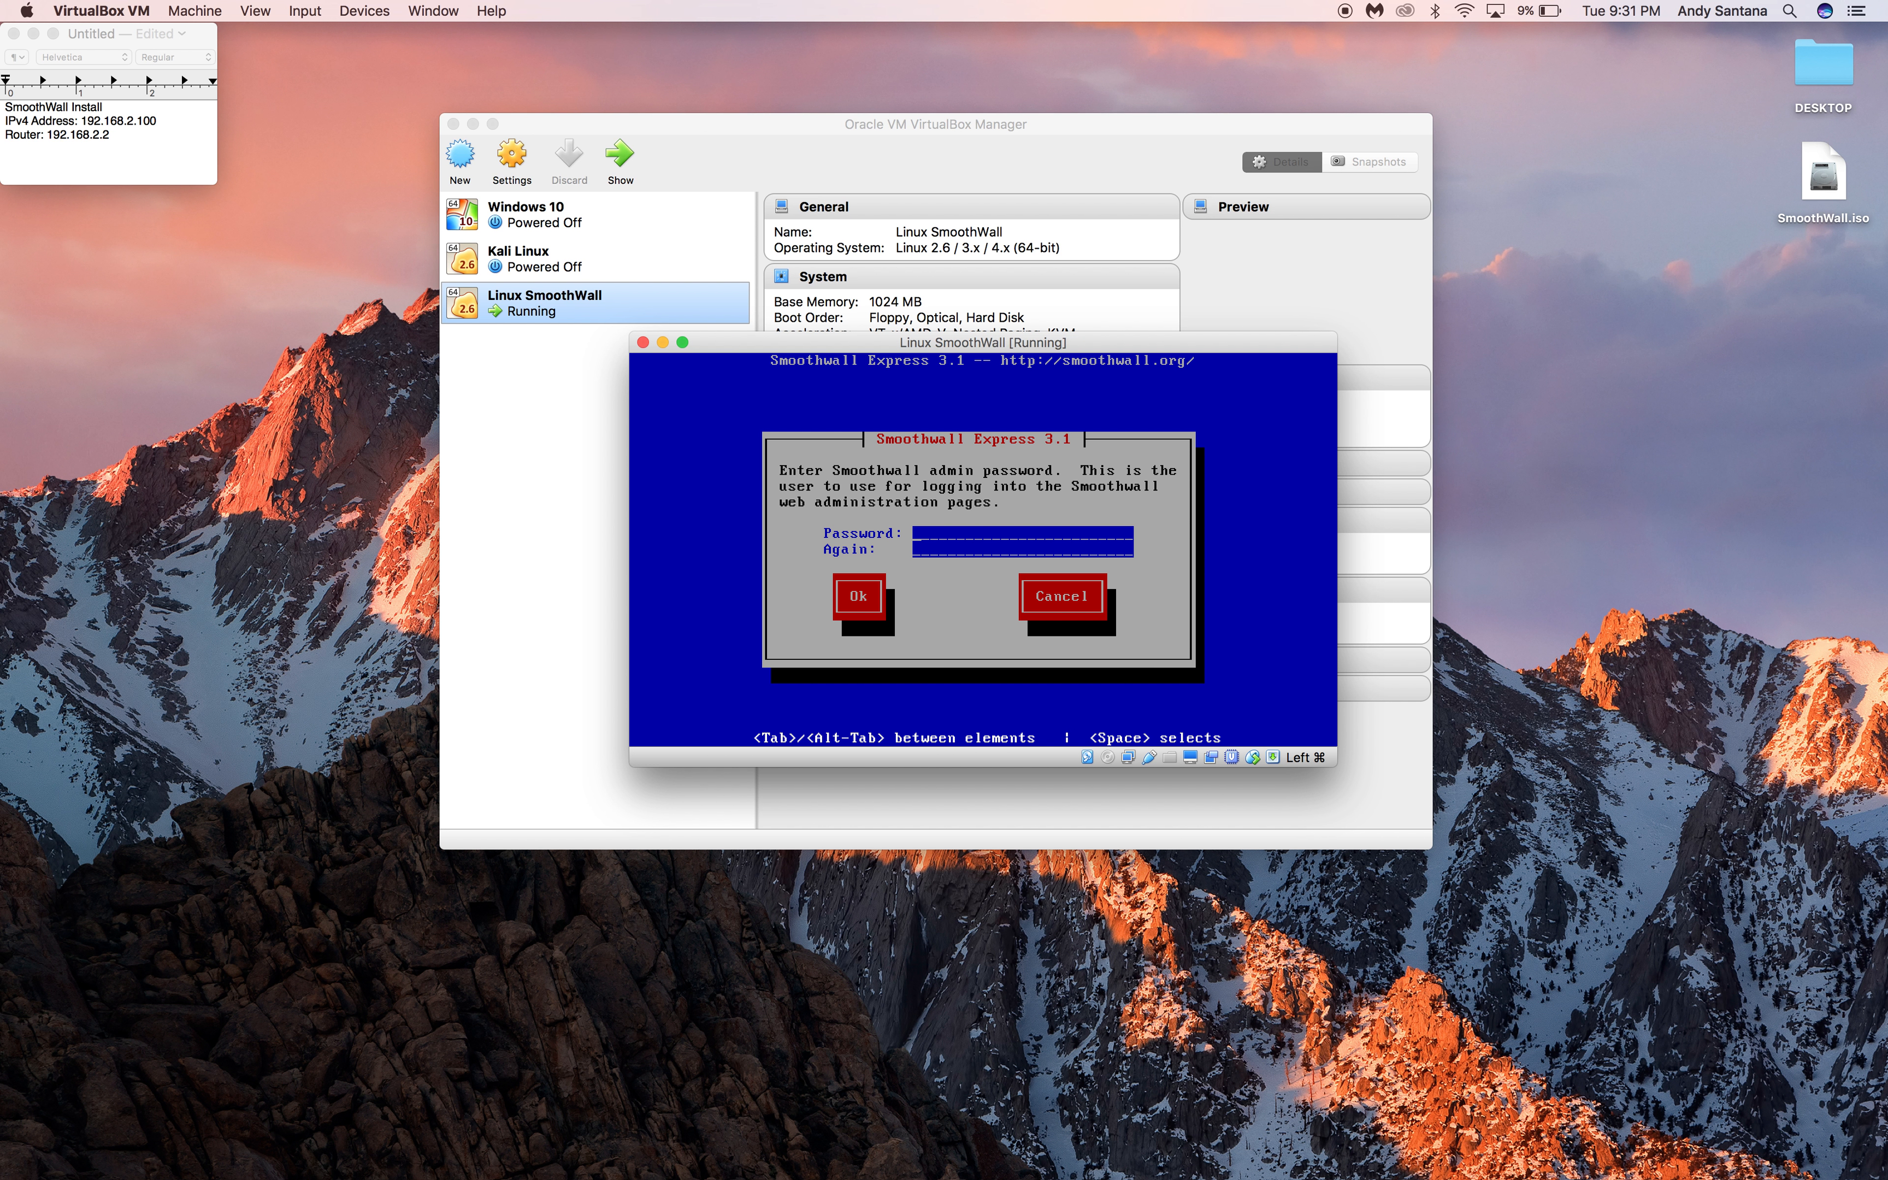
Enter and repeat the Smoothwall admin password for the web administration pages.
type("********")
key("Tab")
key("Return")
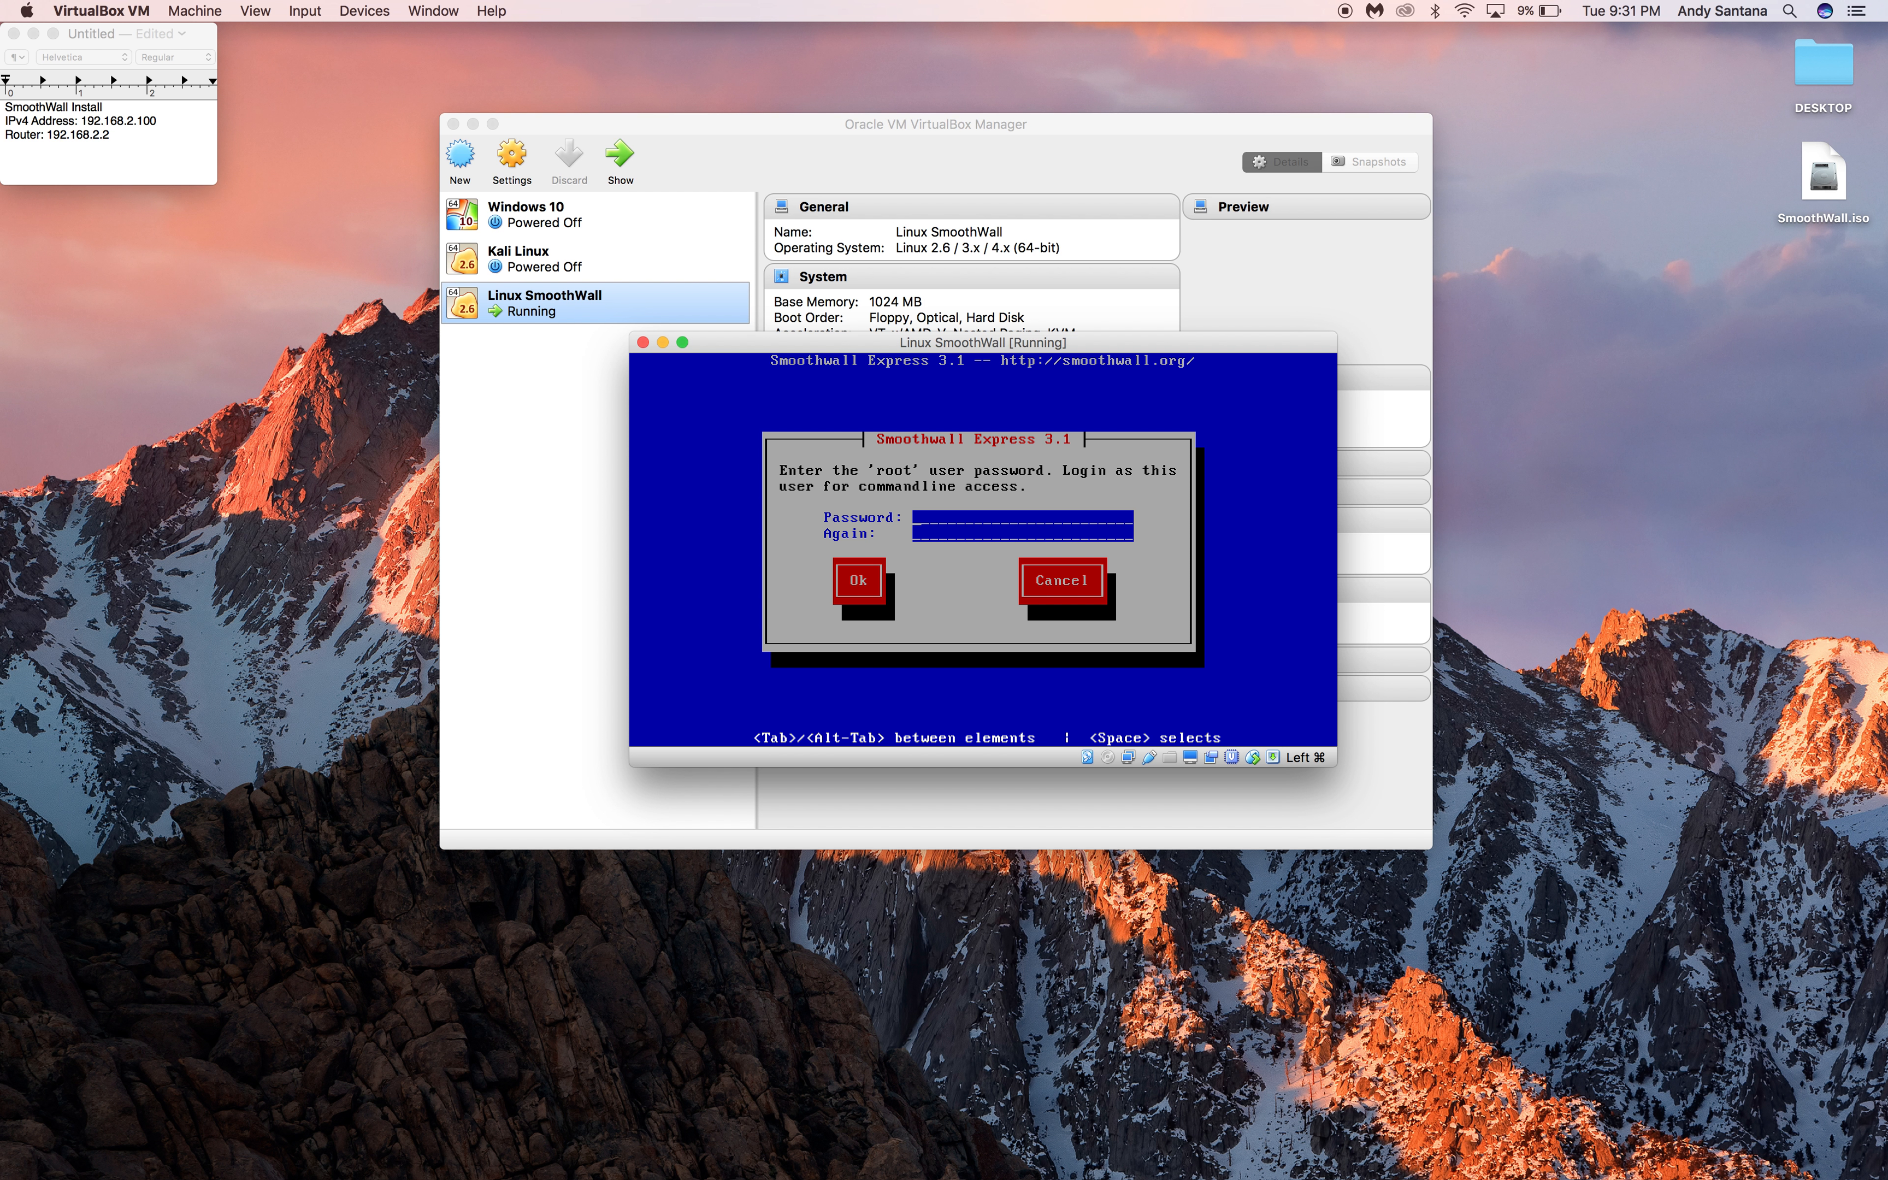
Try to set the root user's password for command-line access.
type("****")
key("Tab")
type("********")
key("Tab")
type("****")
key("Return")
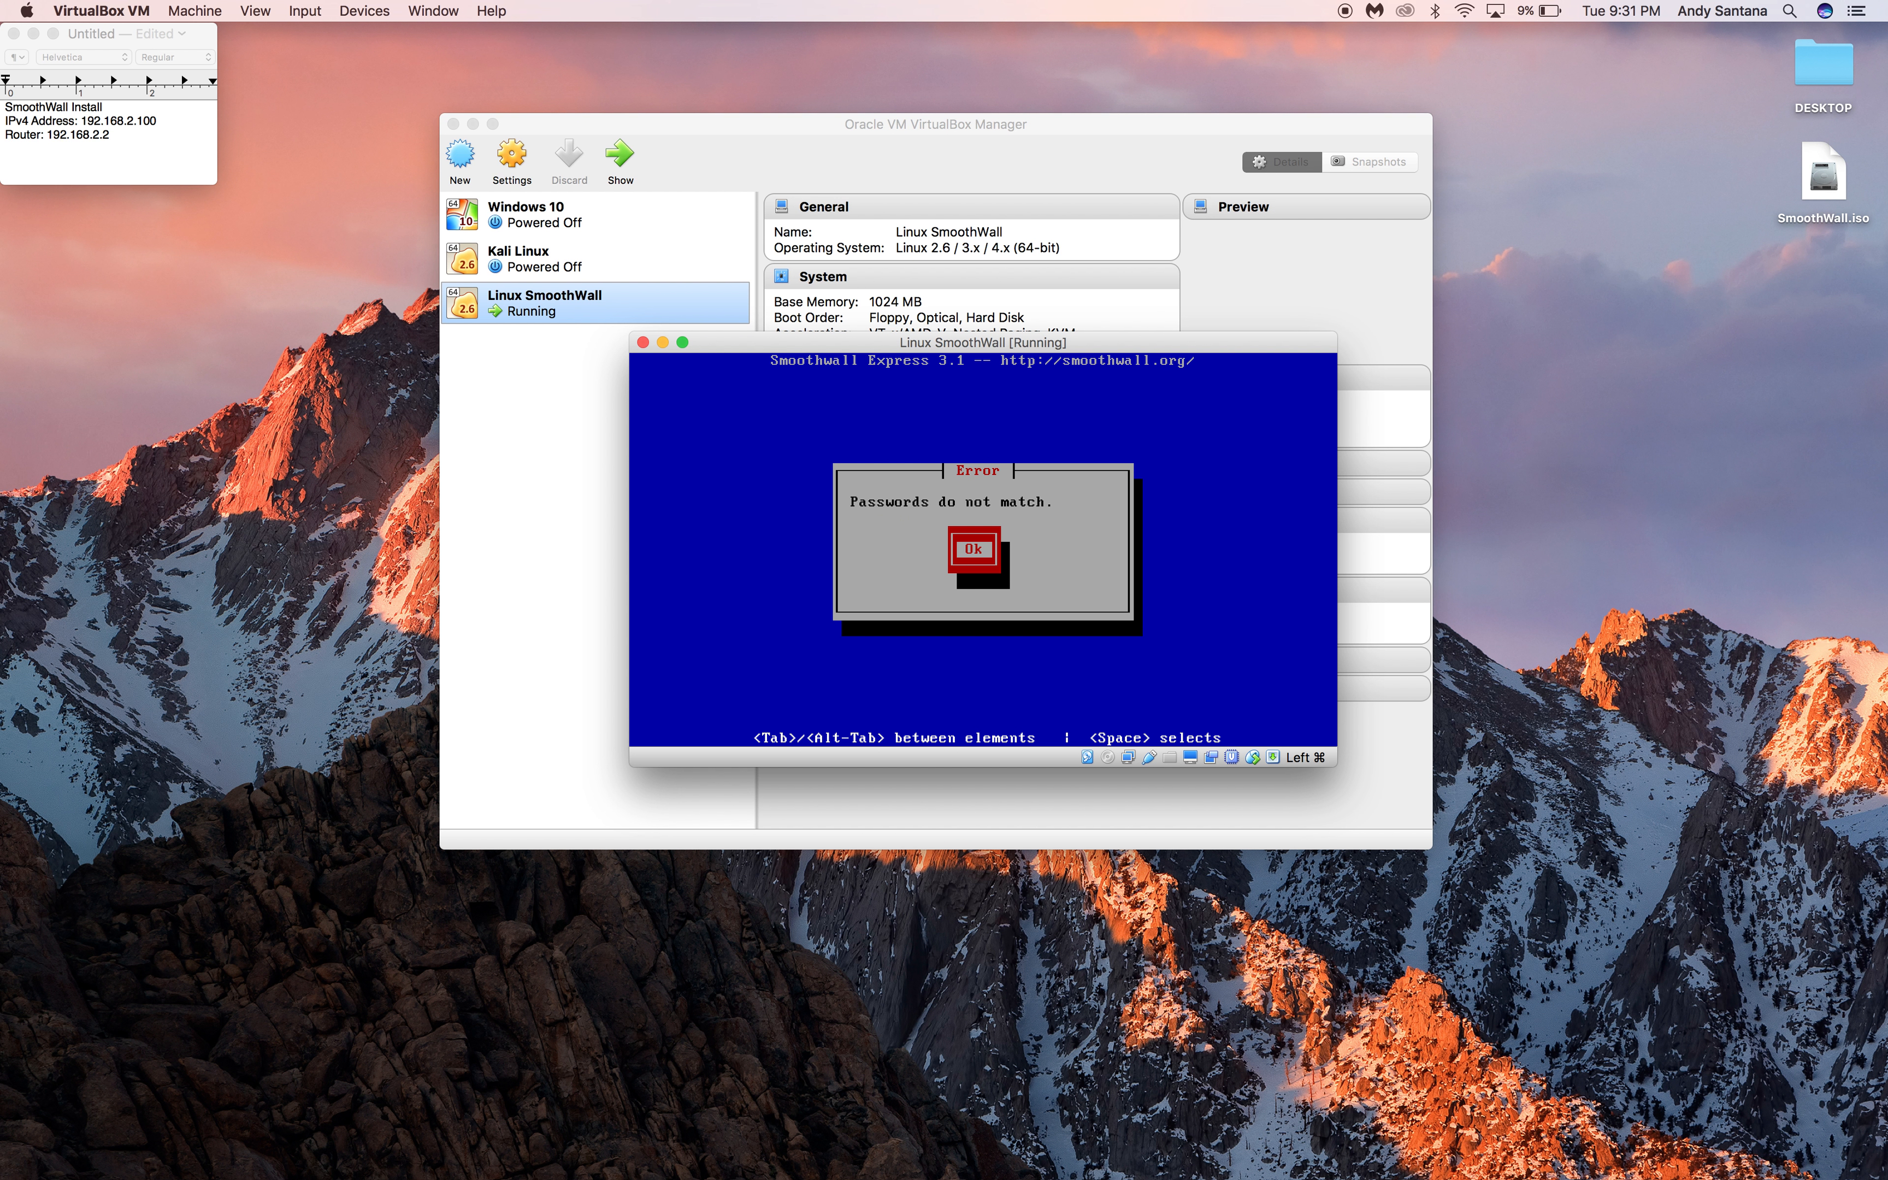
key("Return")
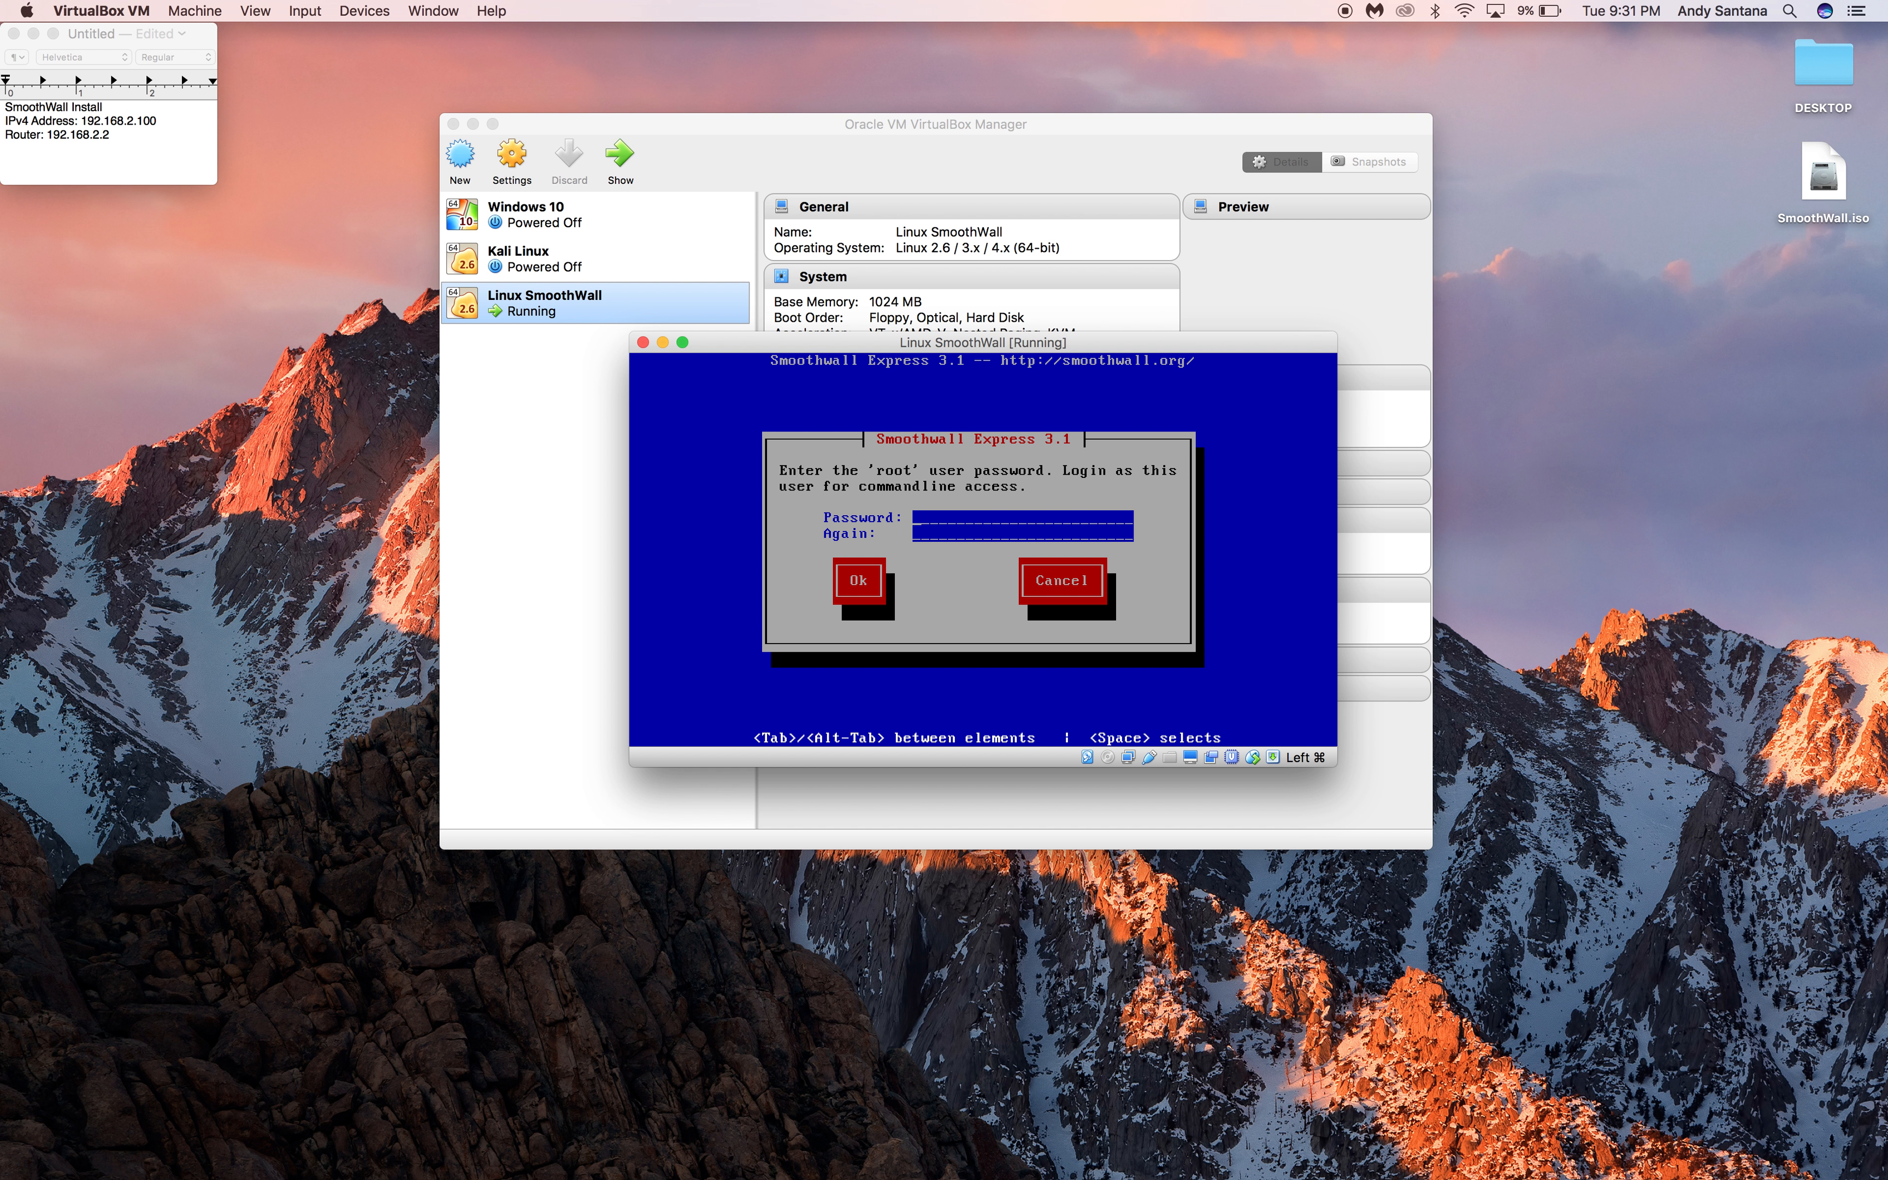
Enter and repeat the root user's password, and complete the setup so the virtual machine reboots.
type("********")
key("Tab")
key("Return")
key("Return")
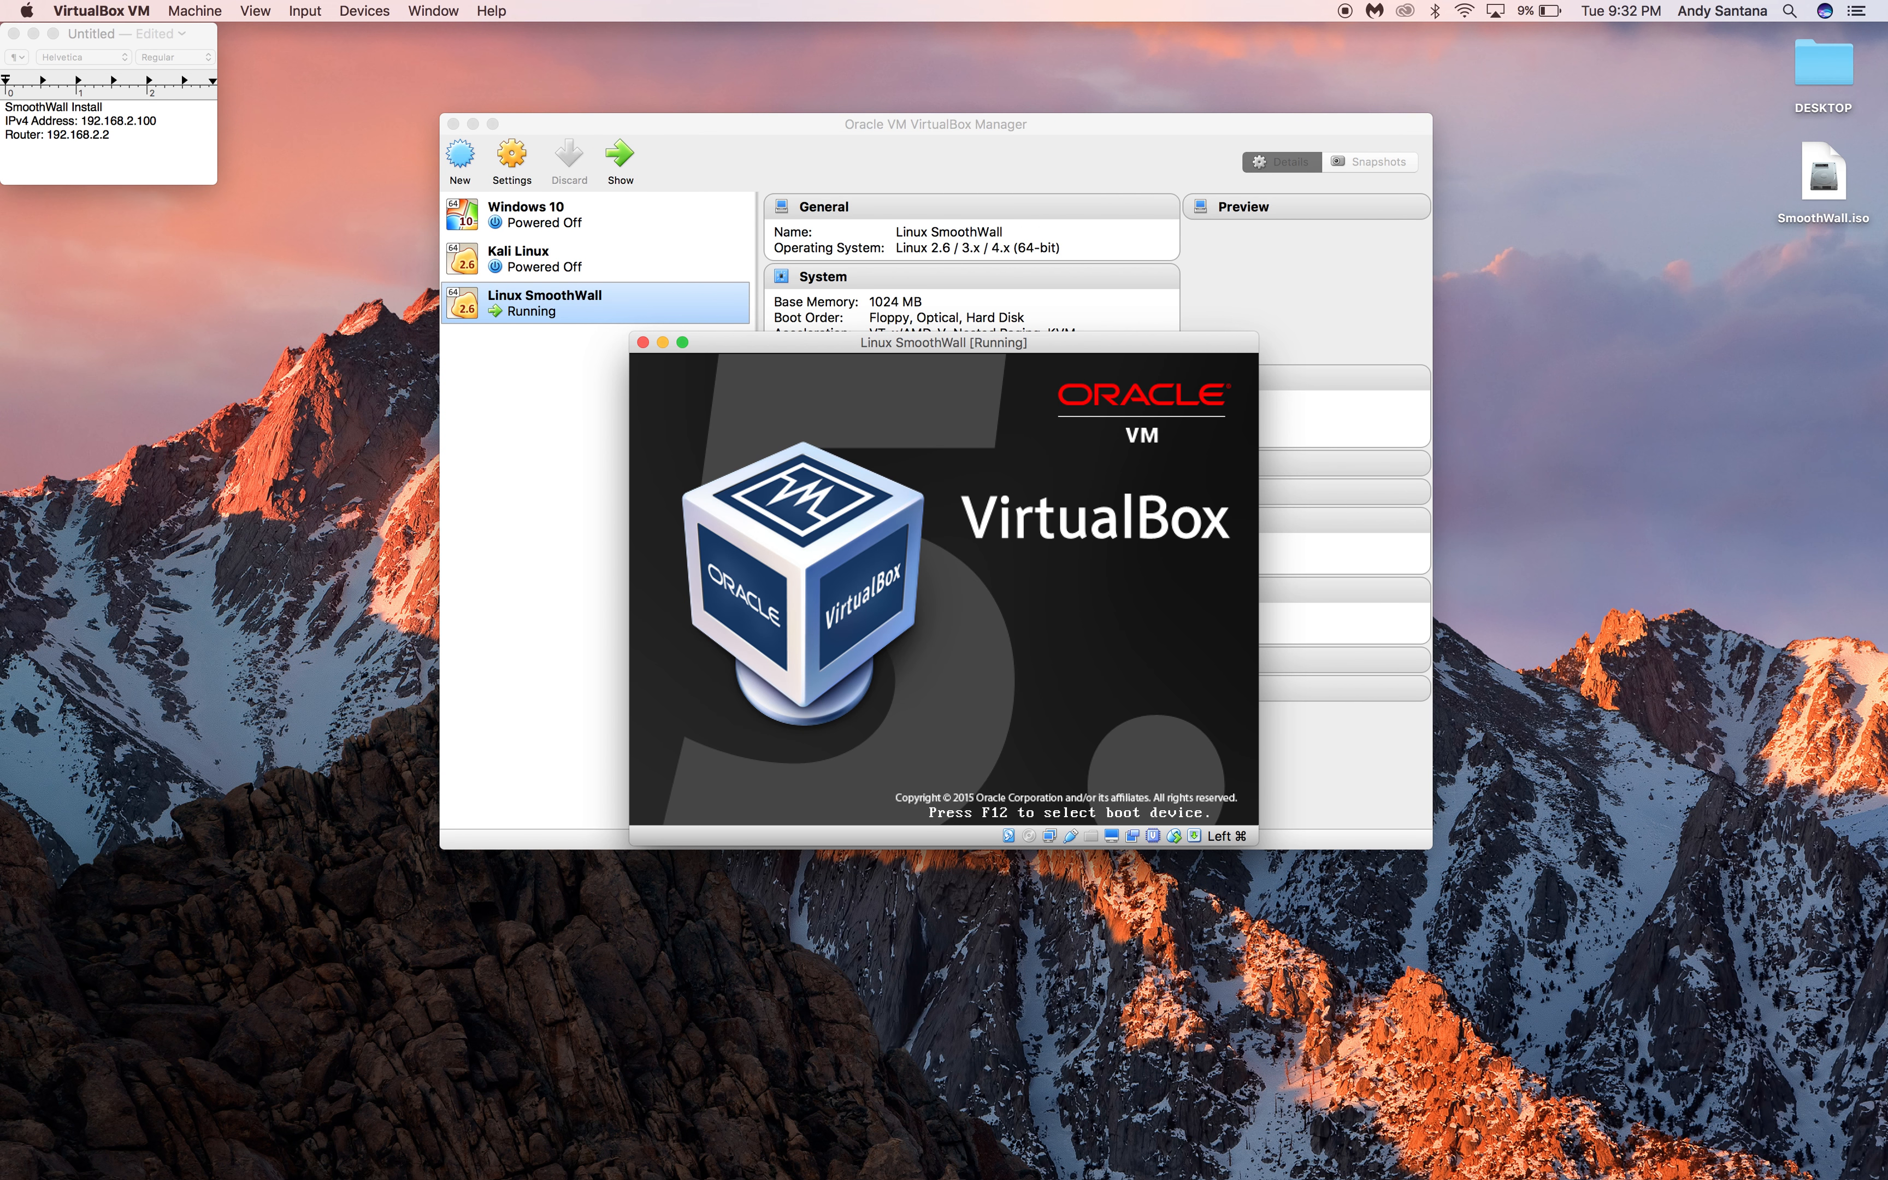